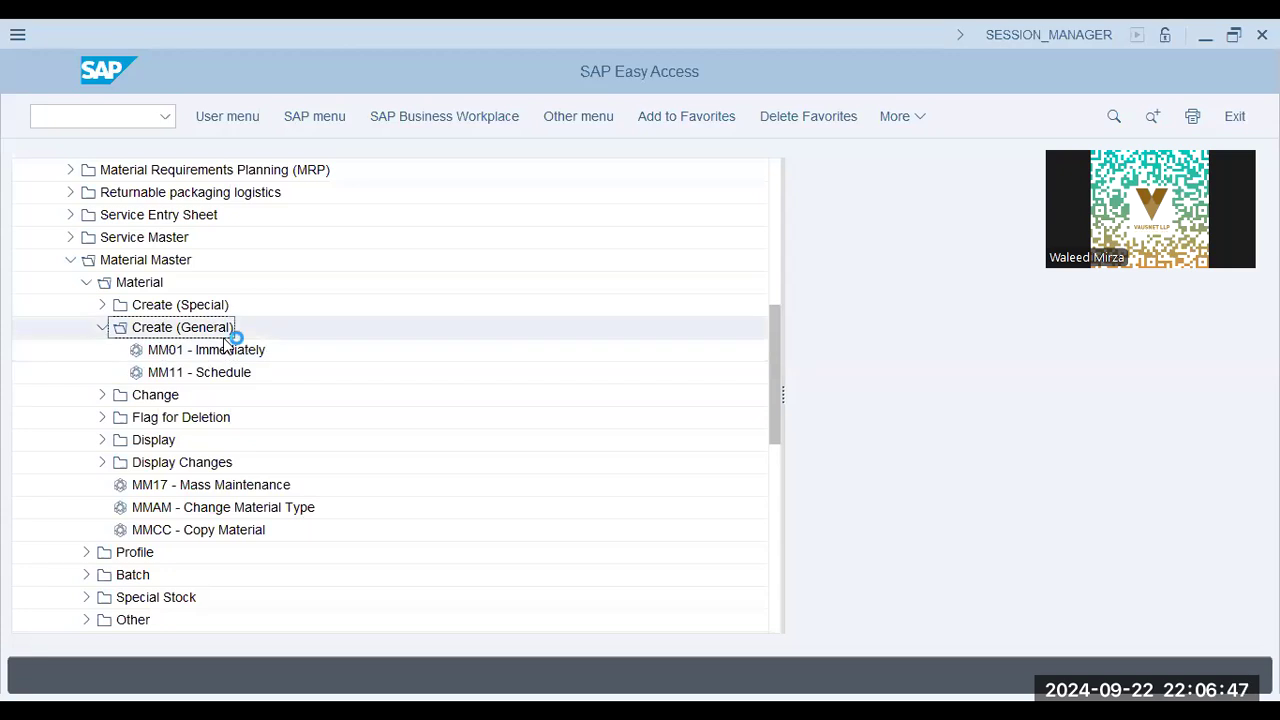
Open the immediate general Create Material transaction and enter matpp2 as the material number.
{"action": "left_click", "coordinate": [102, 327]}
{"action": "double_click", "coordinate": [160, 350]}
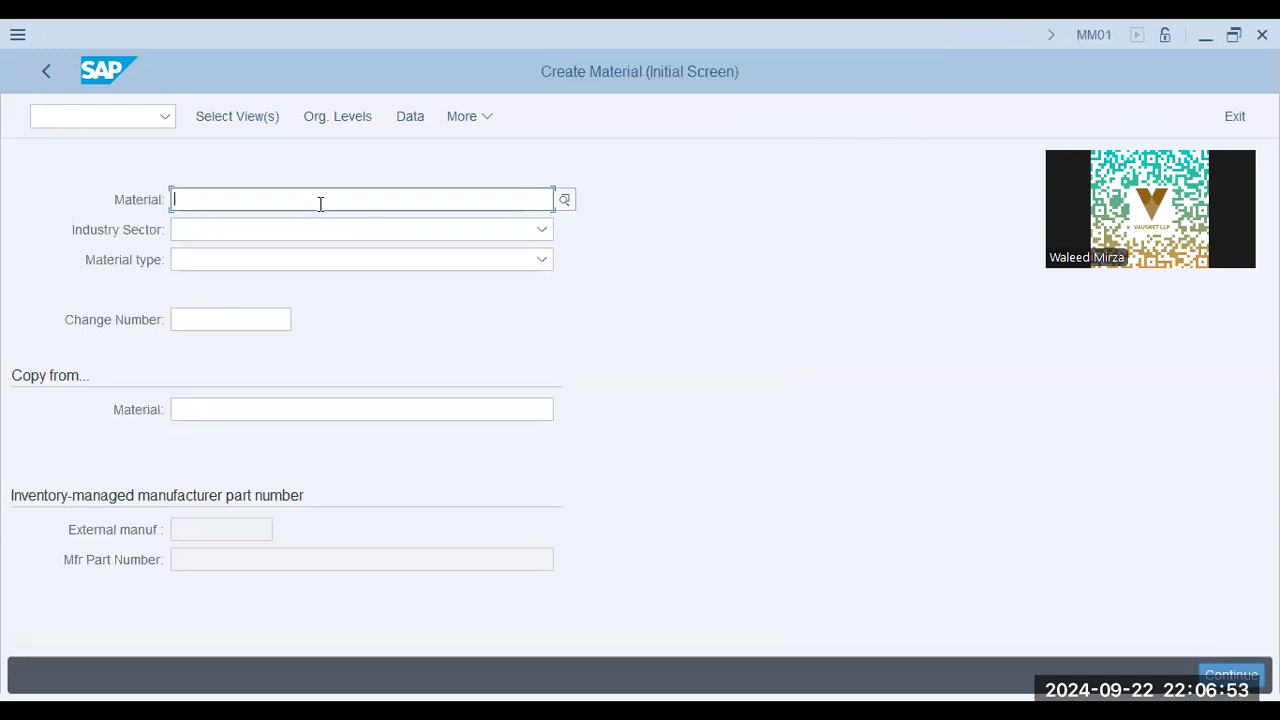
{"action": "key", "text": "alt+Tab"}
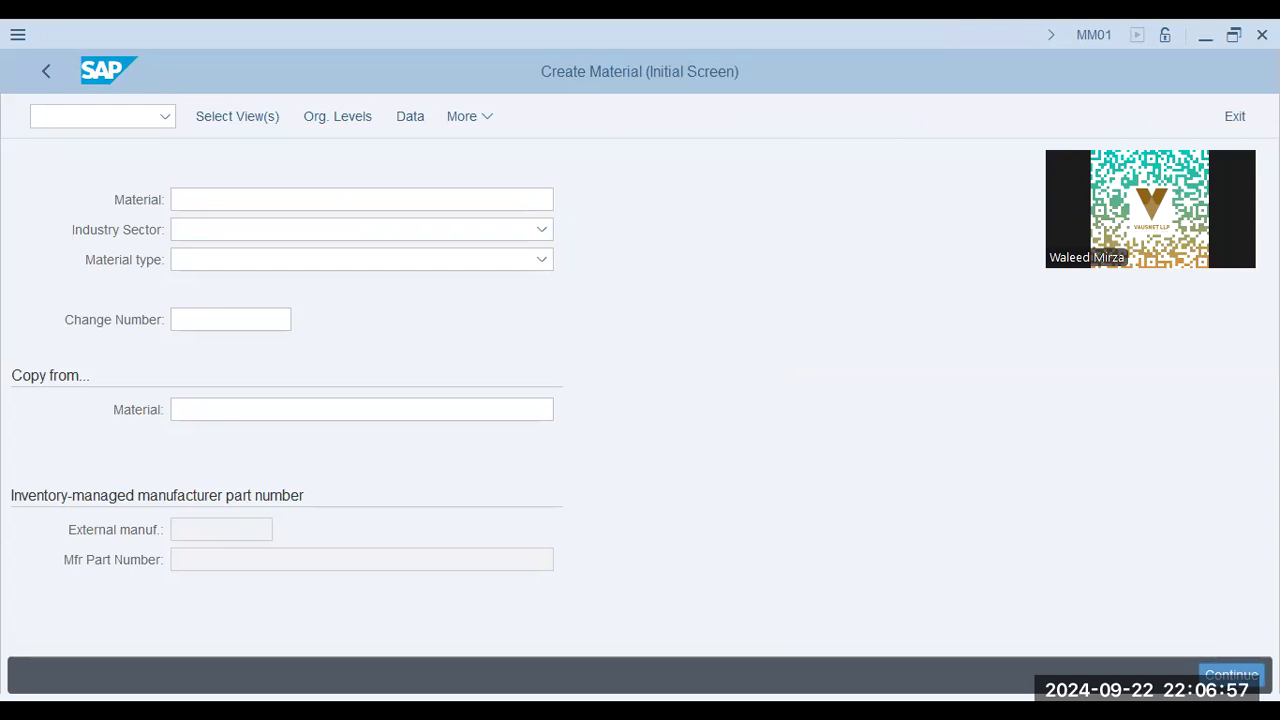
{"action": "left_click", "coordinate": [320, 204]}
{"action": "type", "text": "matpp2"}
Set the industry sector to Mechanical engineering and the material type to Raw materials (ROH-RAW).
{"action": "left_click", "coordinate": [326, 228]}
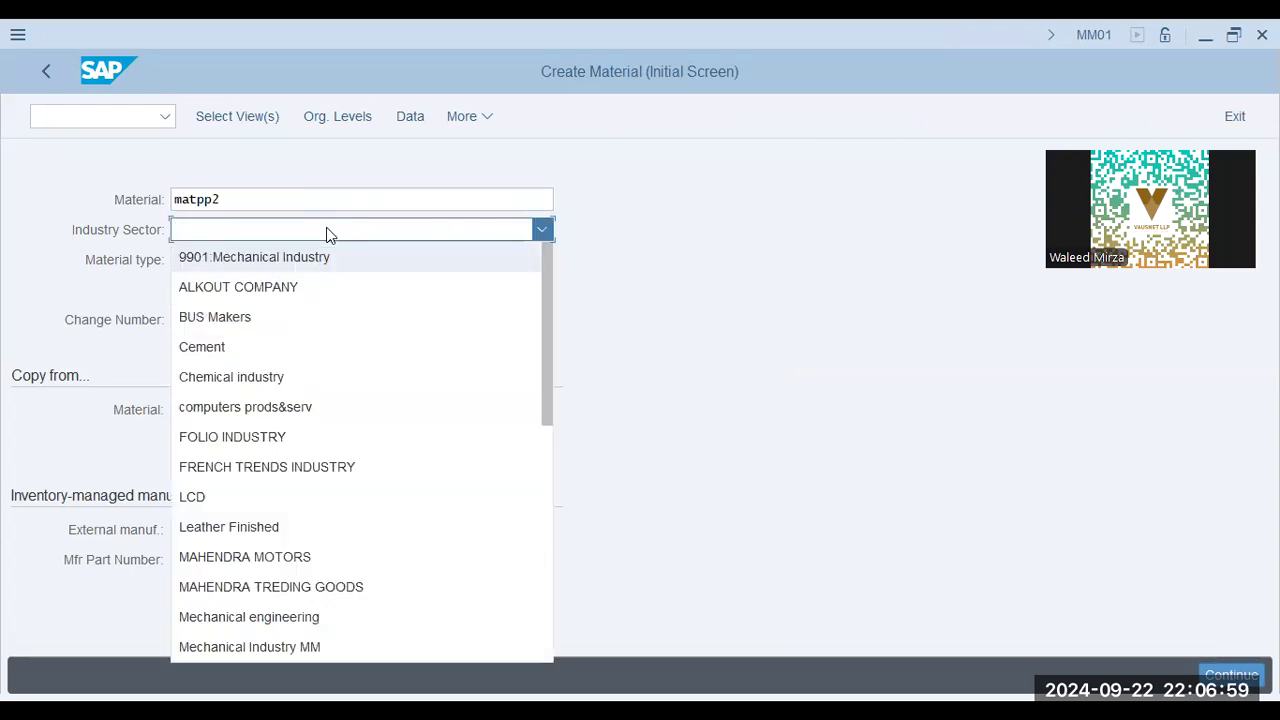
{"action": "left_click", "coordinate": [249, 616]}
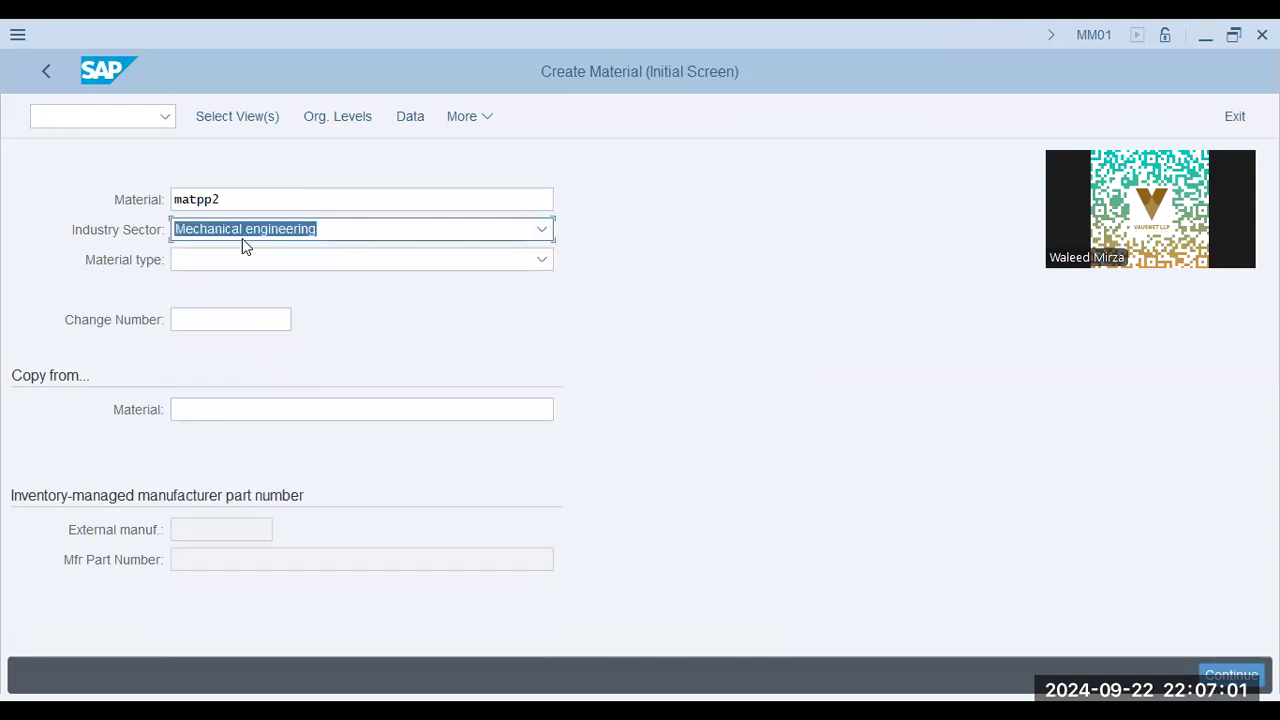
{"action": "left_click", "coordinate": [242, 259]}
{"action": "scroll", "coordinate": [306, 451], "scroll_direction": "down", "scroll_amount": 3}
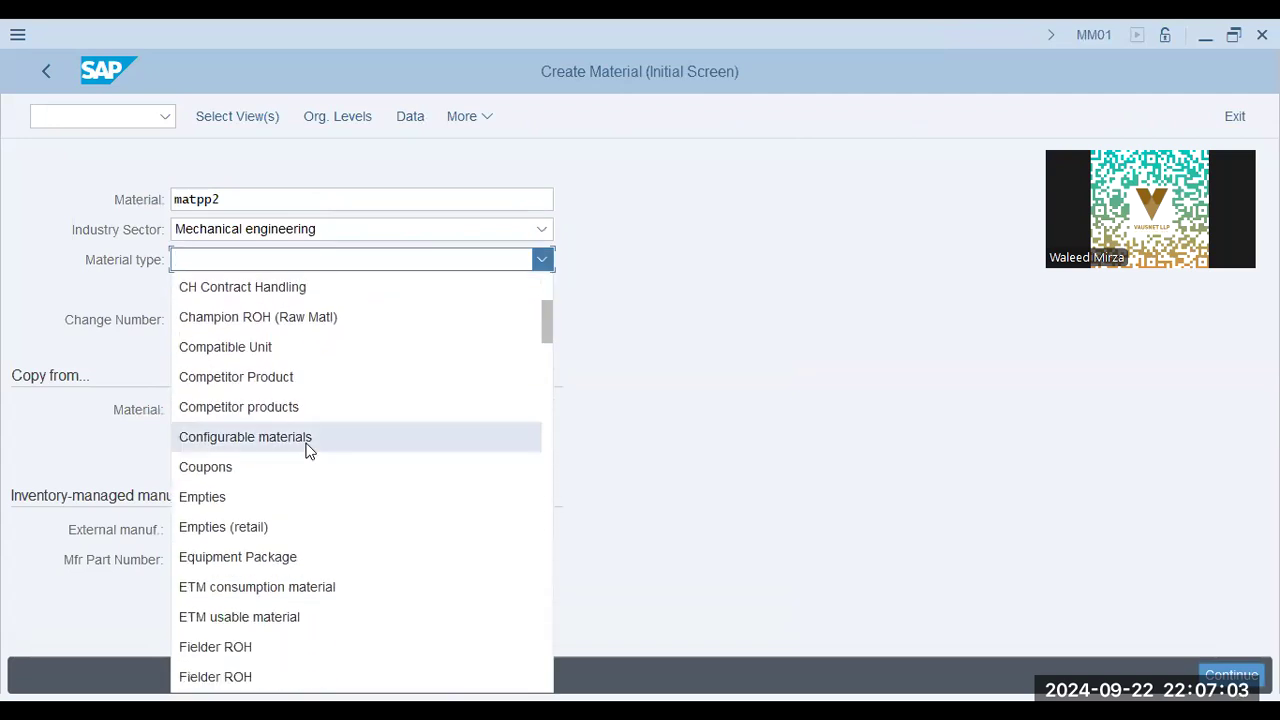
{"action": "scroll", "coordinate": [306, 451], "scroll_direction": "down", "scroll_amount": 5}
{"action": "scroll", "coordinate": [323, 451], "scroll_direction": "down", "scroll_amount": 5}
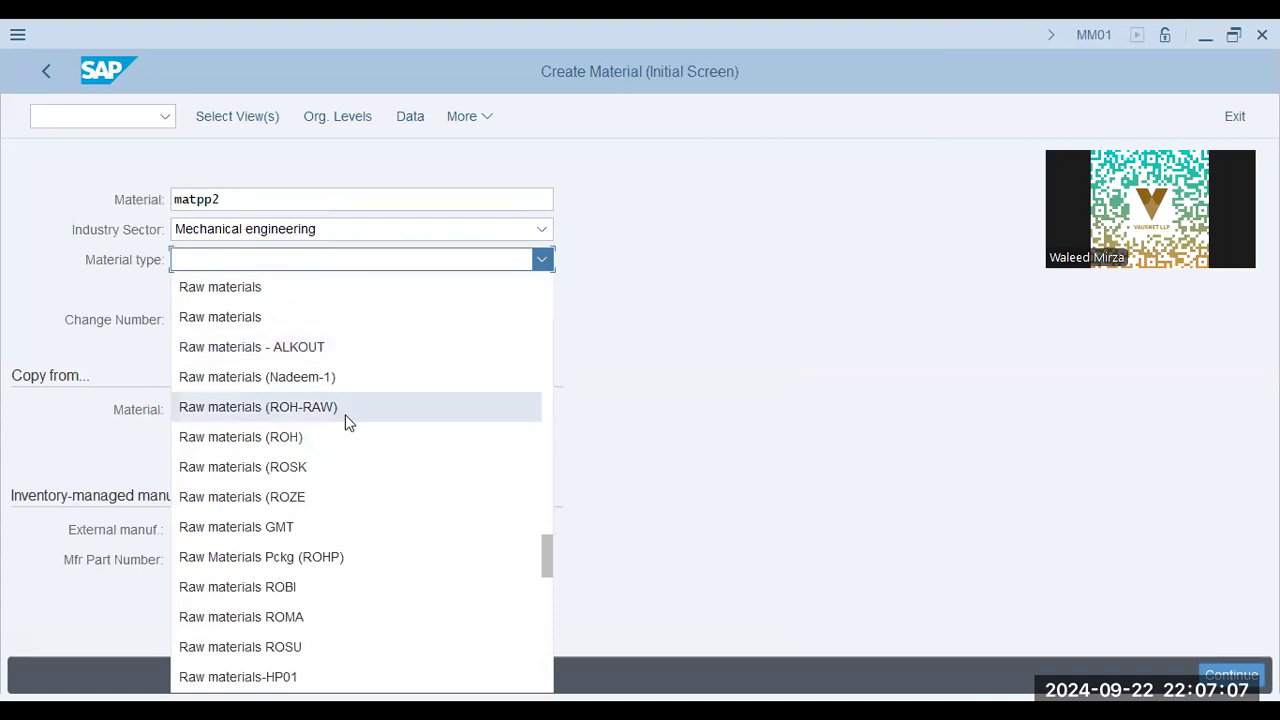
{"action": "left_click", "coordinate": [345, 410]}
Select the Basic Data, Classification, both Sales data, MRP 1, MRP 2, Accounting and Costing views for the material and continue.
{"action": "left_click", "coordinate": [246, 118]}
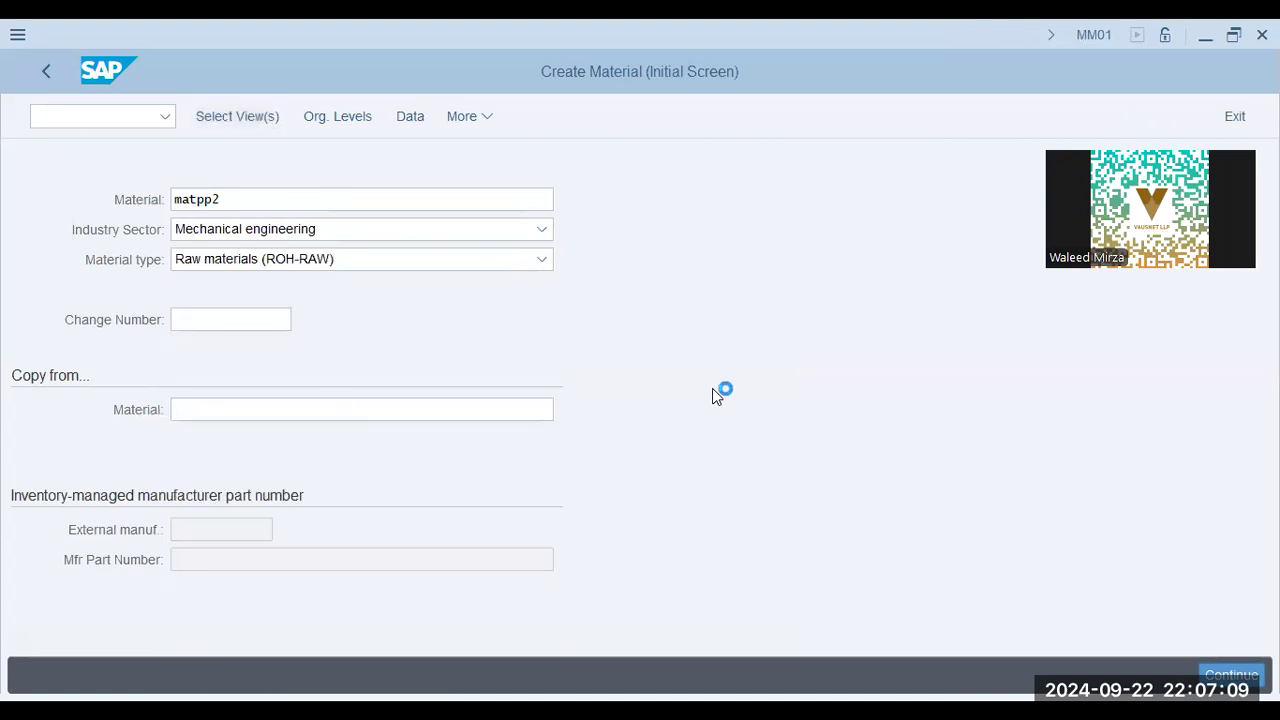
{"action": "left_click", "coordinate": [408, 165]}
{"action": "left_click", "coordinate": [408, 188]}
{"action": "left_click", "coordinate": [408, 212]}
{"action": "left_click", "coordinate": [408, 235]}
{"action": "left_click", "coordinate": [409, 330]}
{"action": "left_click", "coordinate": [408, 352]}
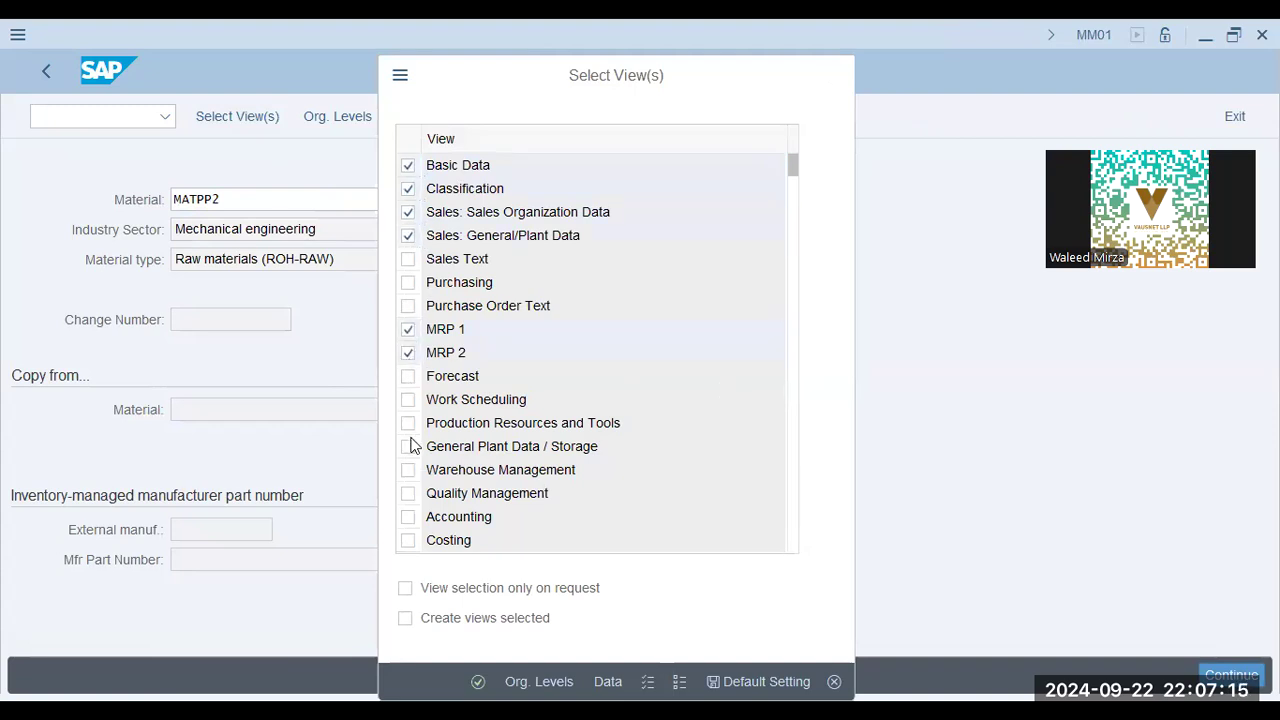
{"action": "scroll", "coordinate": [414, 446], "scroll_direction": "down", "scroll_amount": 3}
{"action": "left_click", "coordinate": [408, 470]}
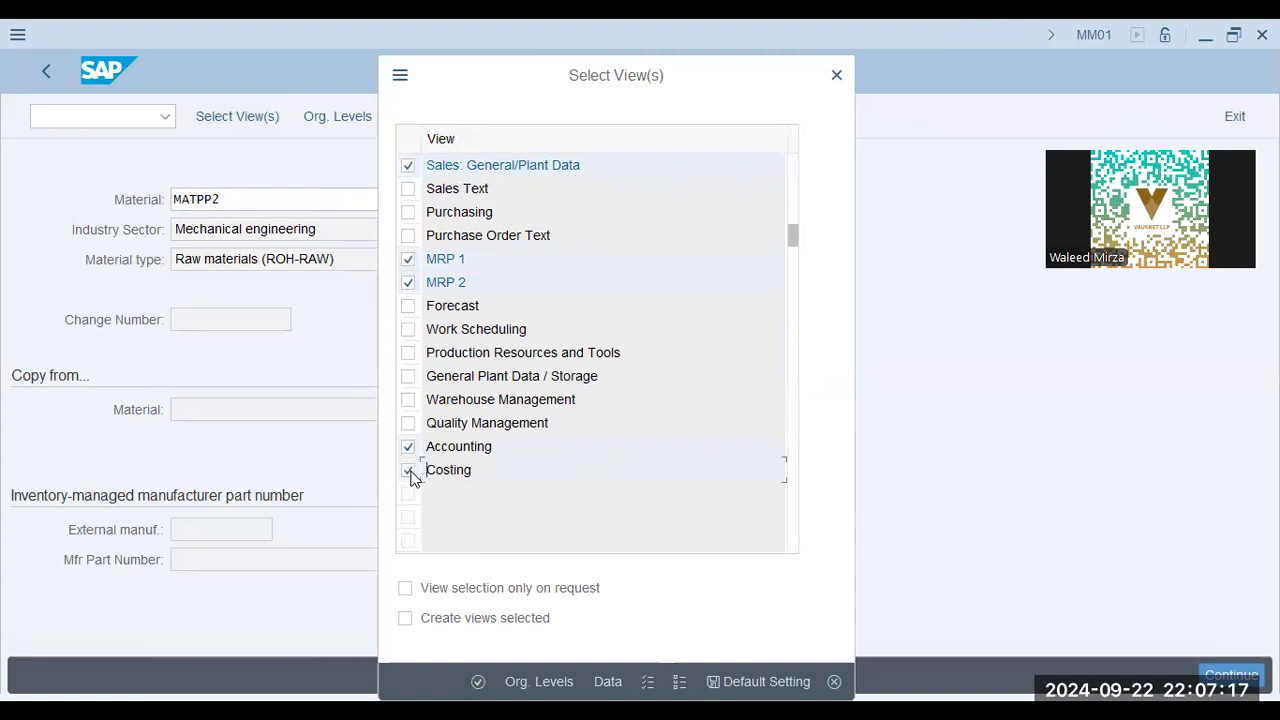
{"action": "key", "text": "Return"}
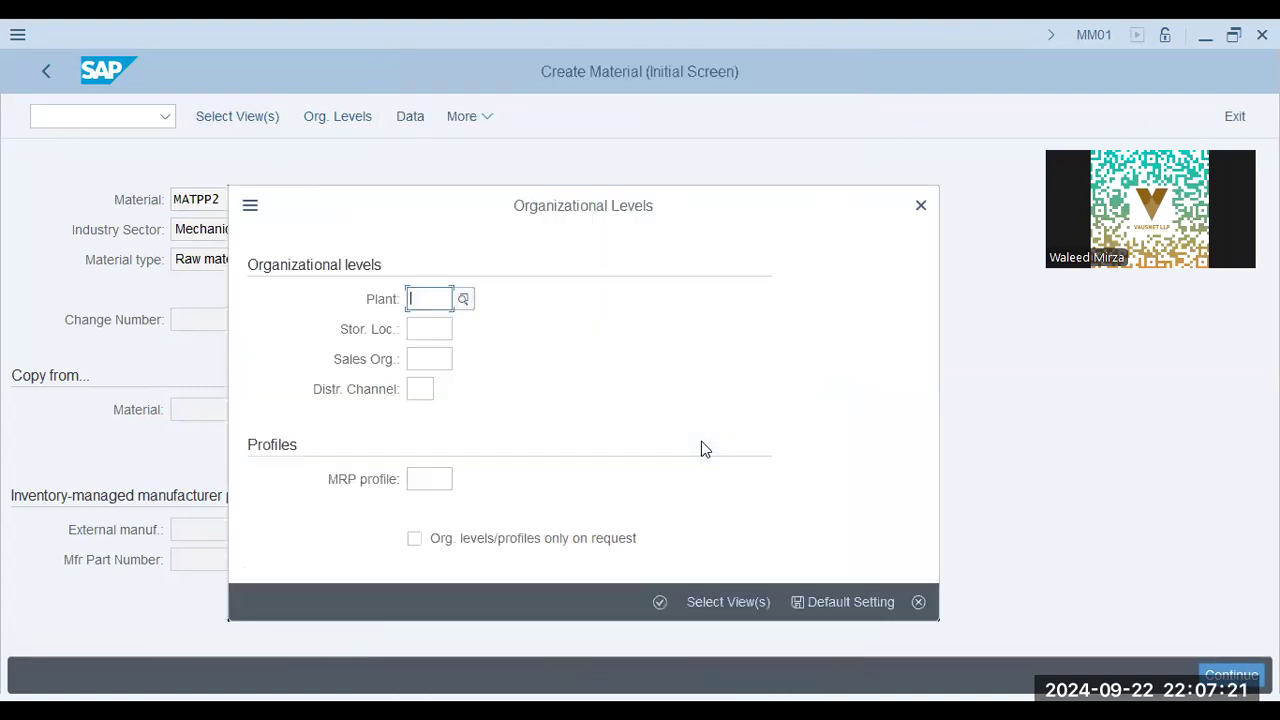
Set the organizational levels to plant aa42, storage location KHI, sales organization AA42 and distribution channel aa, and continue.
{"action": "type", "text": "aa42"}
{"action": "key", "text": "Tab"}
{"action": "type", "text": "KHI"}
{"action": "key", "text": "Tab"}
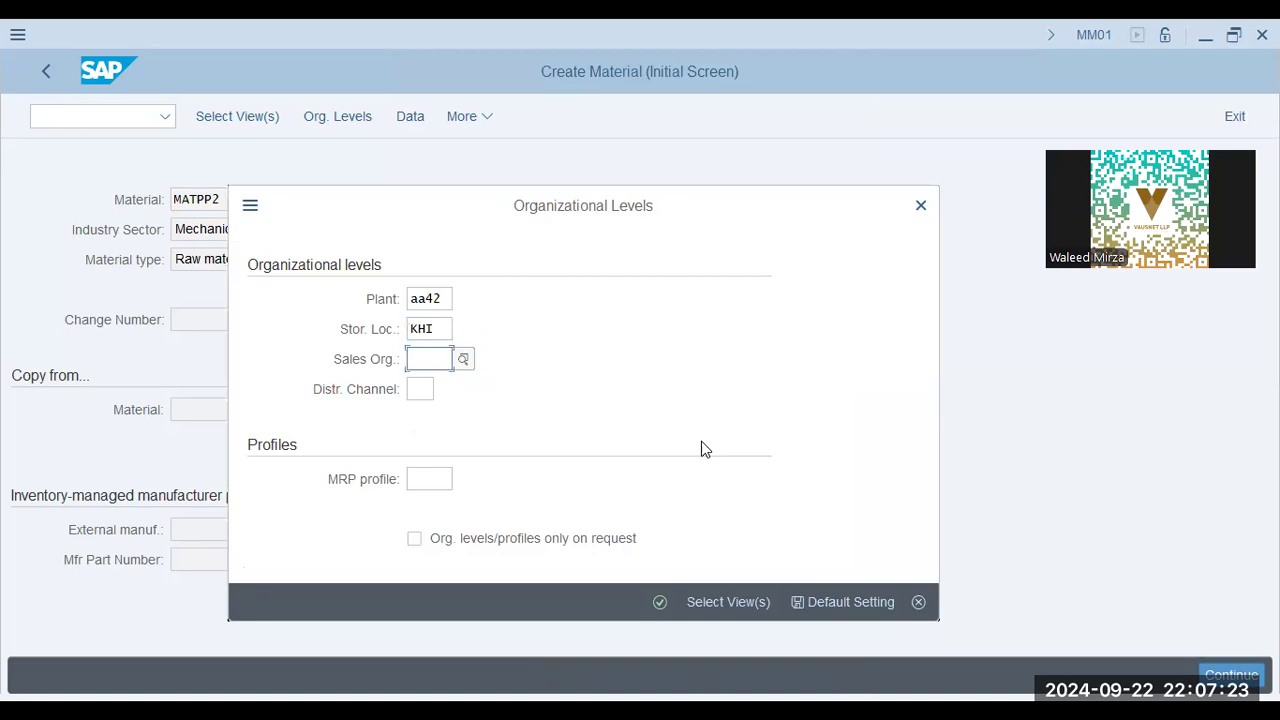
{"action": "type", "text": "AA42"}
{"action": "key", "text": "Tab"}
{"action": "type", "text": "aa"}
{"action": "key", "text": "Return"}
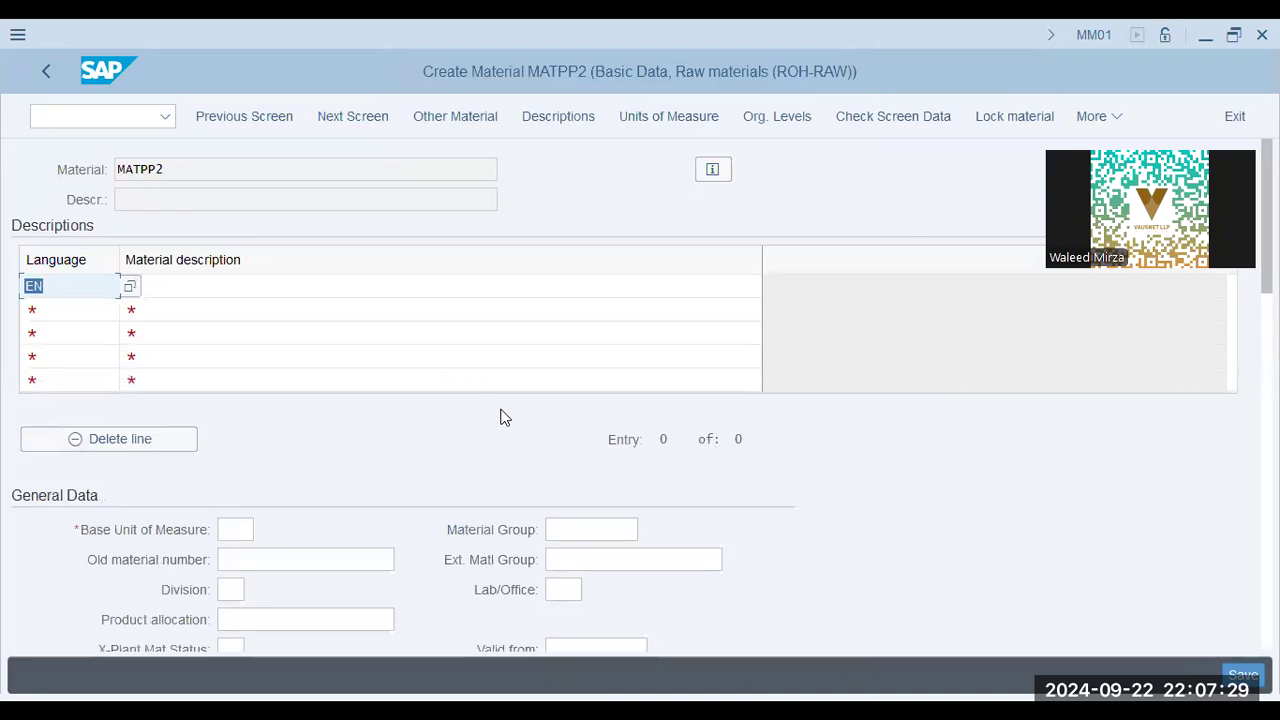
Enter MATPP2 as the material description for both the EN and DE languages.
{"action": "left_click", "coordinate": [190, 285]}
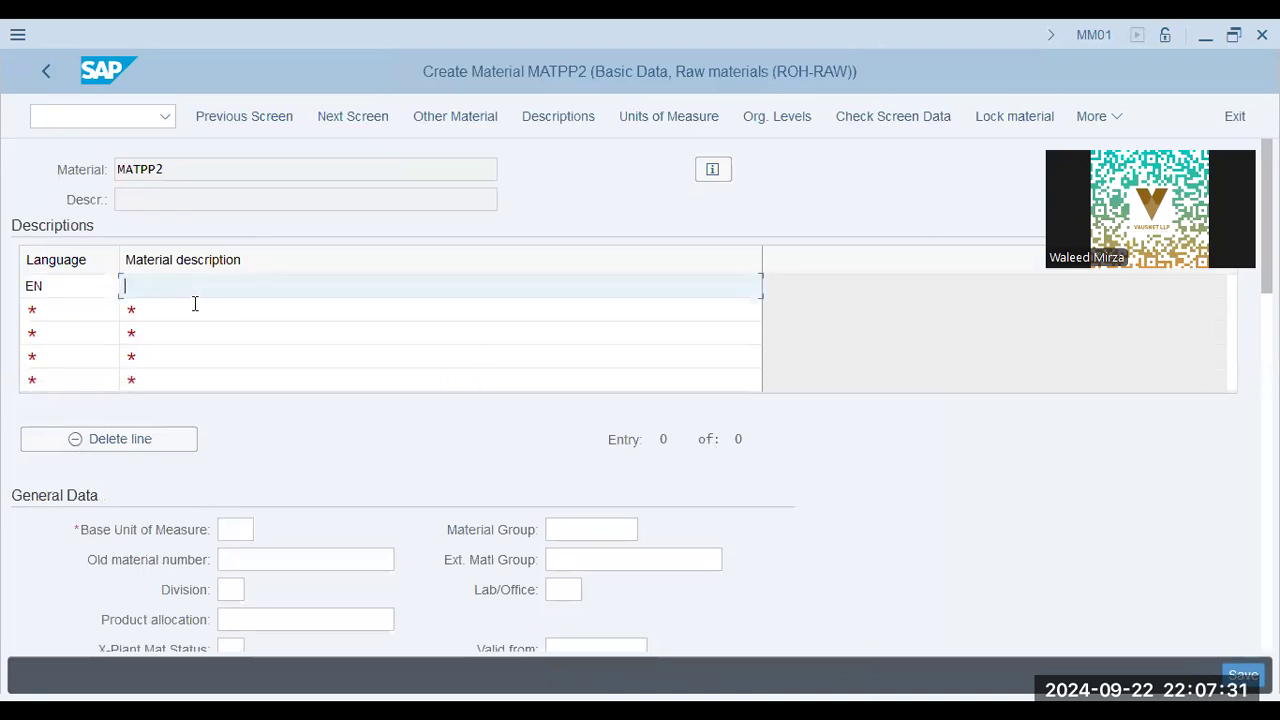
{"action": "type", "text": "MATPP2"}
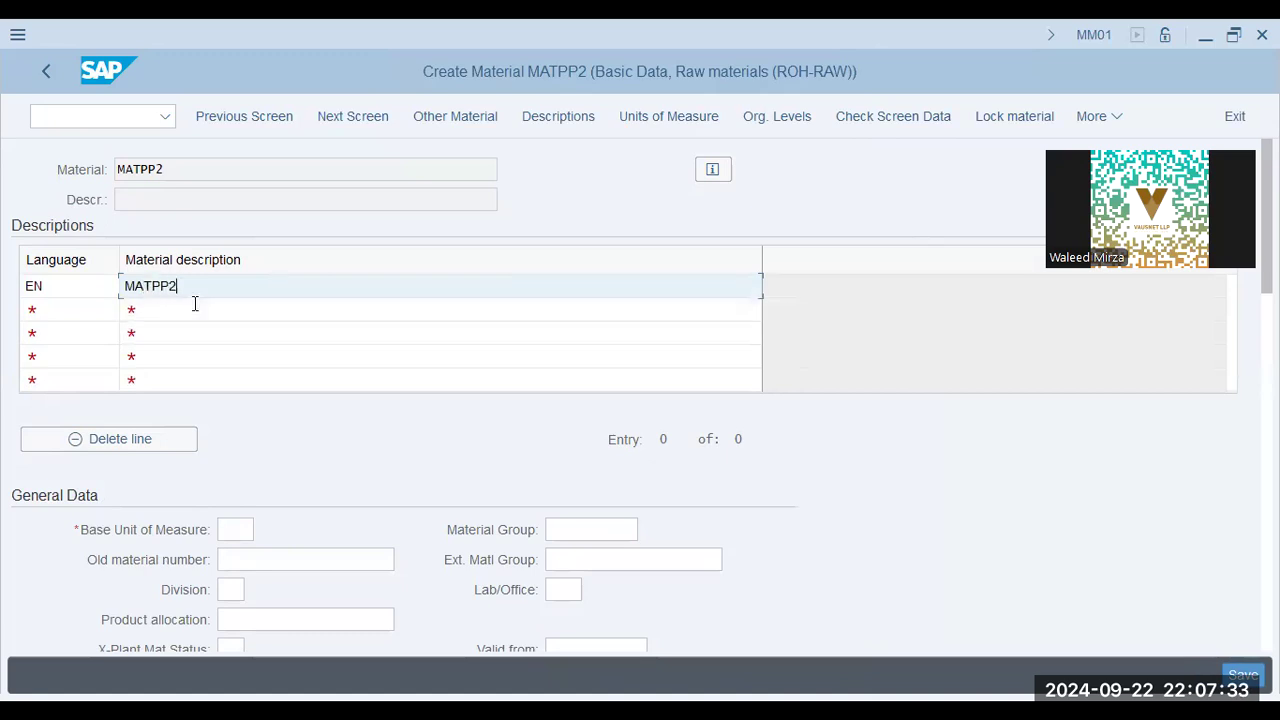
{"action": "key", "text": "Tab"}
{"action": "type", "text": "DE"}
{"action": "key", "text": "Tab"}
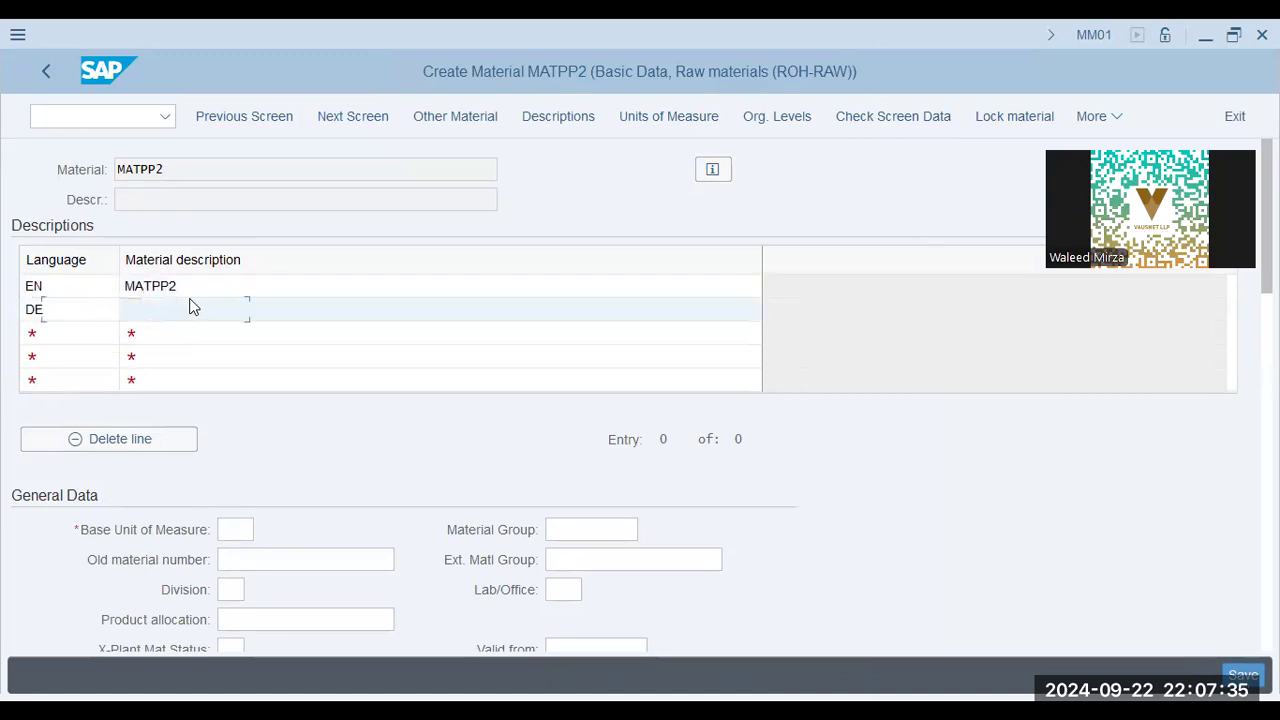
{"action": "left_click_drag", "start_coordinate": [190, 290], "coordinate": [4, 254]}
{"action": "key", "text": "ctrl+c"}
{"action": "left_click", "coordinate": [220, 282]}
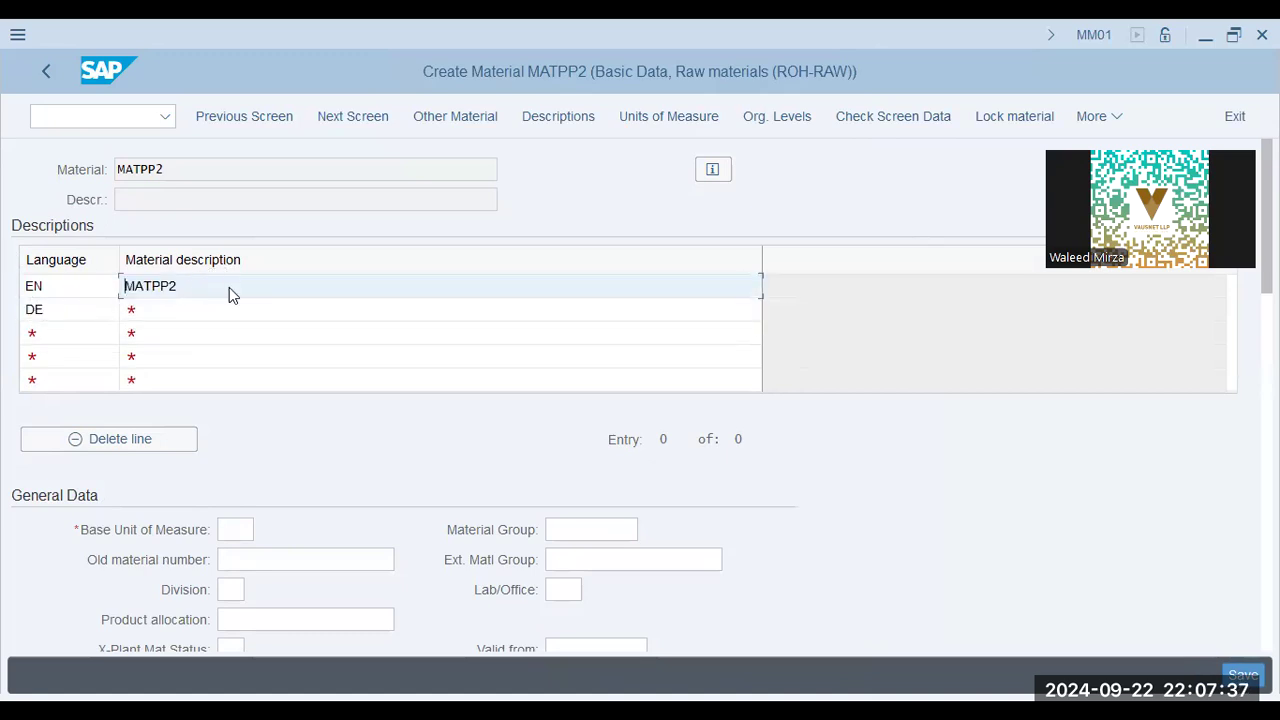
{"action": "left_click", "coordinate": [230, 308]}
{"action": "key", "text": "ctrl+v"}
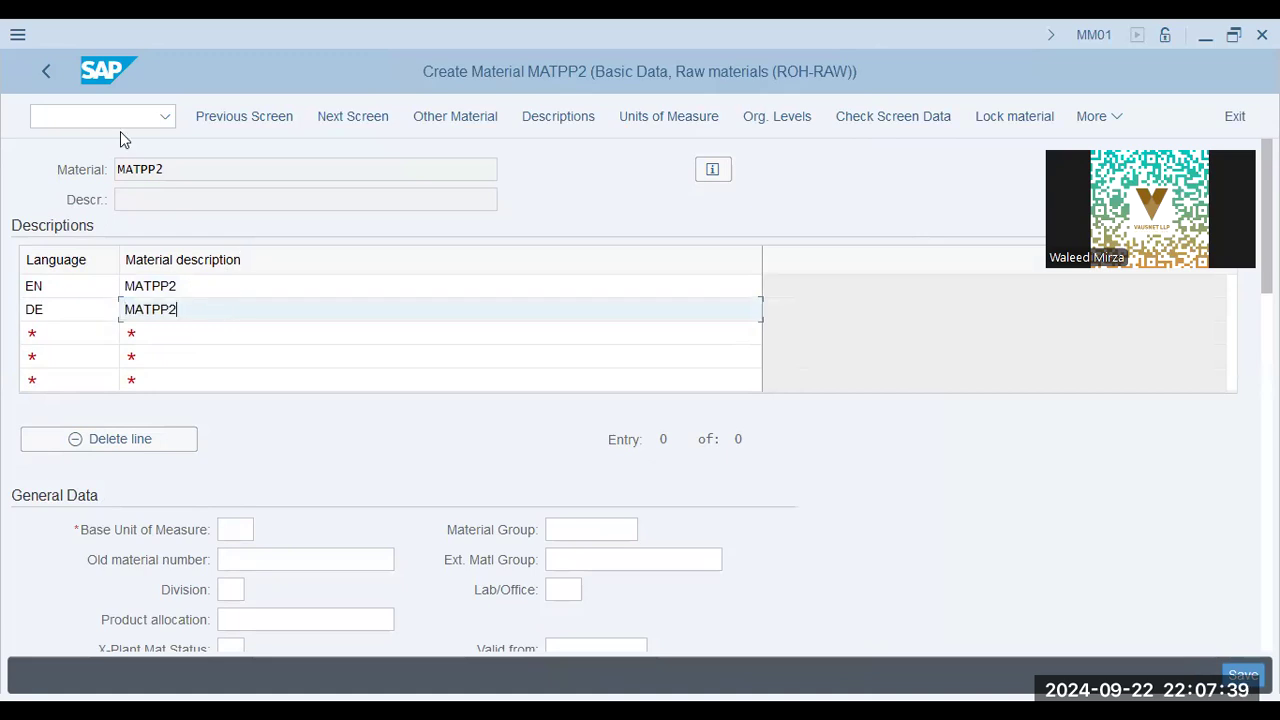
{"action": "key", "text": "Return"}
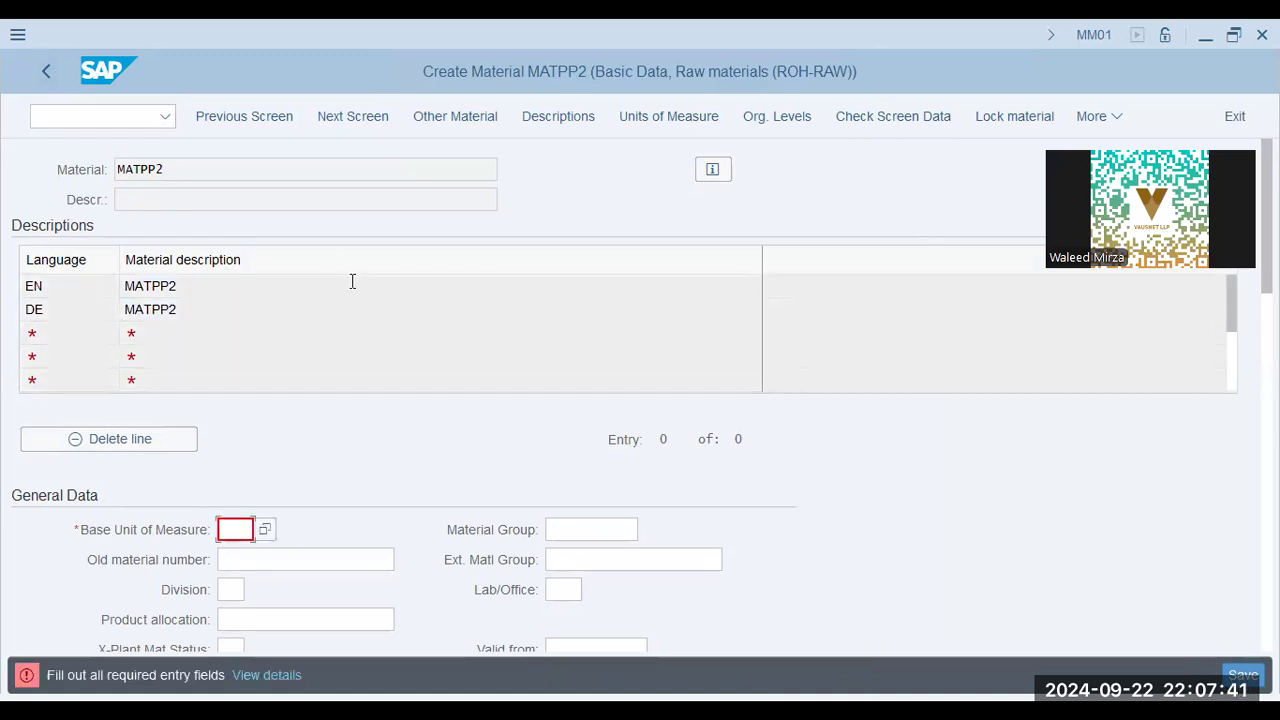
Fill the general data with base unit of measure PC, material group 01 and division 00.
{"action": "left_click", "coordinate": [255, 530]}
{"action": "type", "text": "PC"}
{"action": "key", "text": "Tab"}
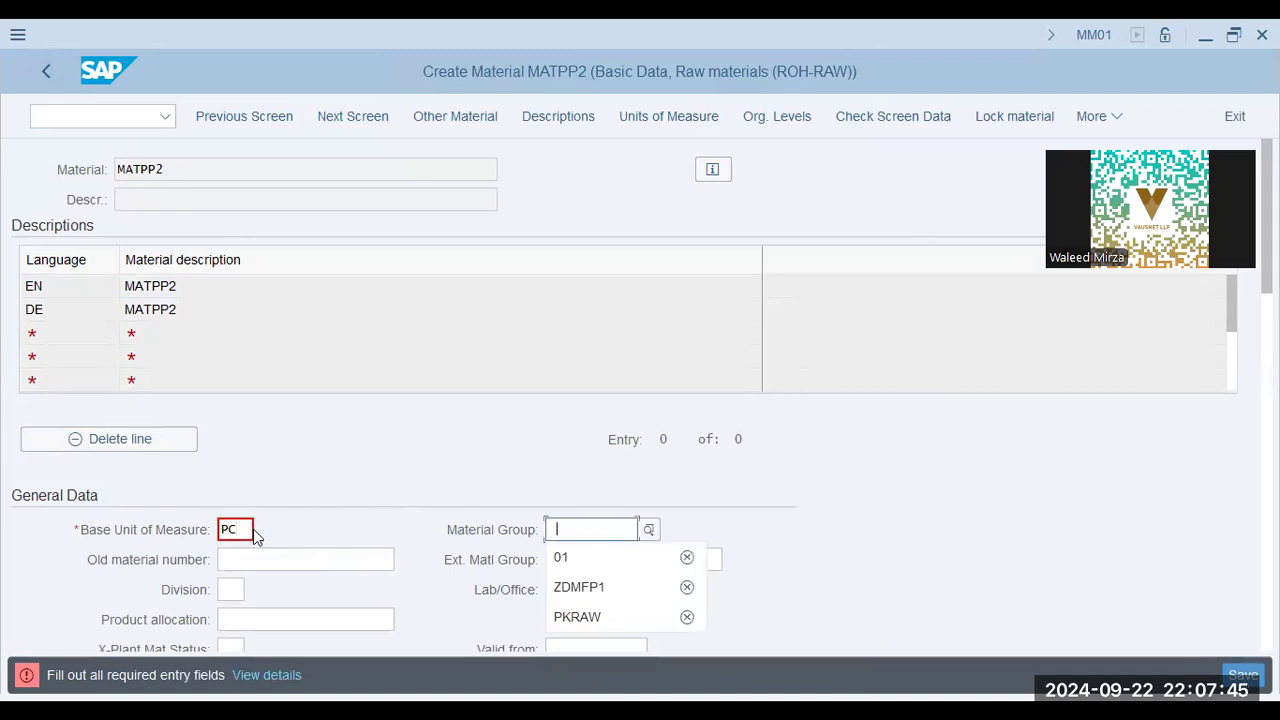
{"action": "key", "text": "Tab"}
{"action": "scroll", "coordinate": [273, 517], "scroll_direction": "down", "scroll_amount": 5}
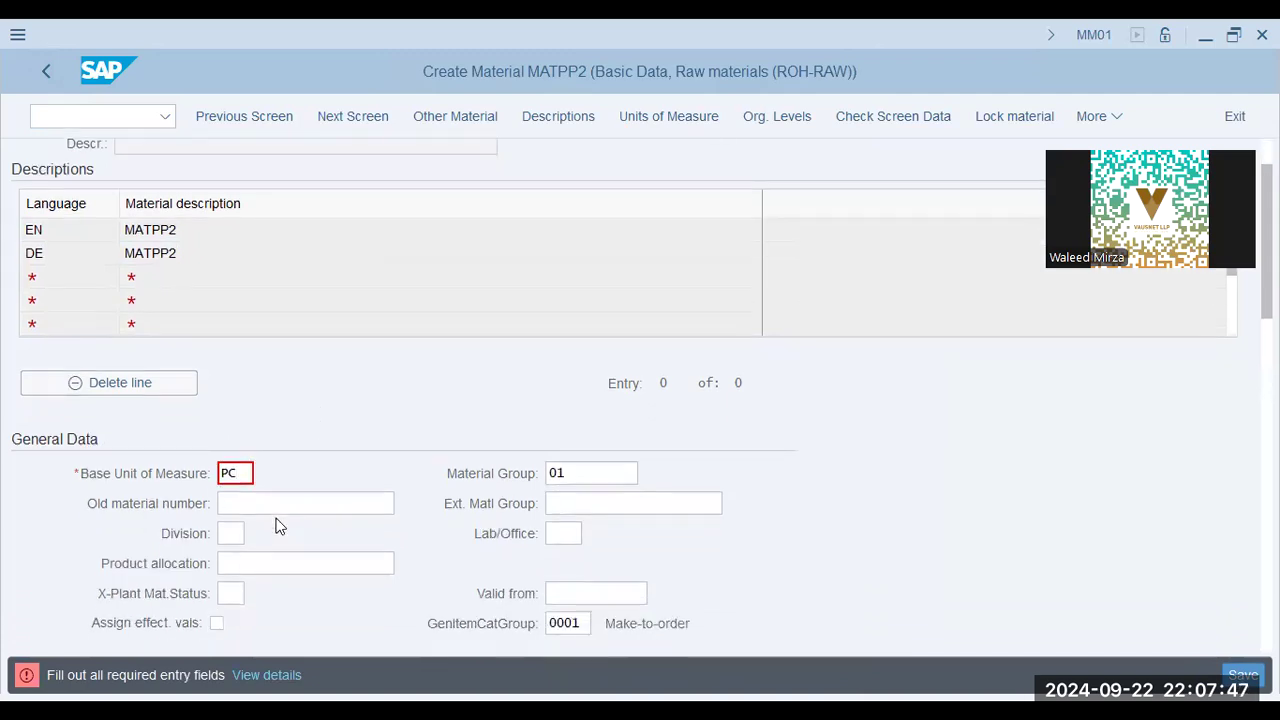
{"action": "scroll", "coordinate": [280, 526], "scroll_direction": "down", "scroll_amount": 1}
{"action": "left_click", "coordinate": [232, 380]}
{"action": "left_click", "coordinate": [251, 406]}
{"action": "left_click", "coordinate": [553, 376]}
Leave the Basic Data view and save the new material.
{"action": "scroll", "coordinate": [421, 480], "scroll_direction": "down", "scroll_amount": 4}
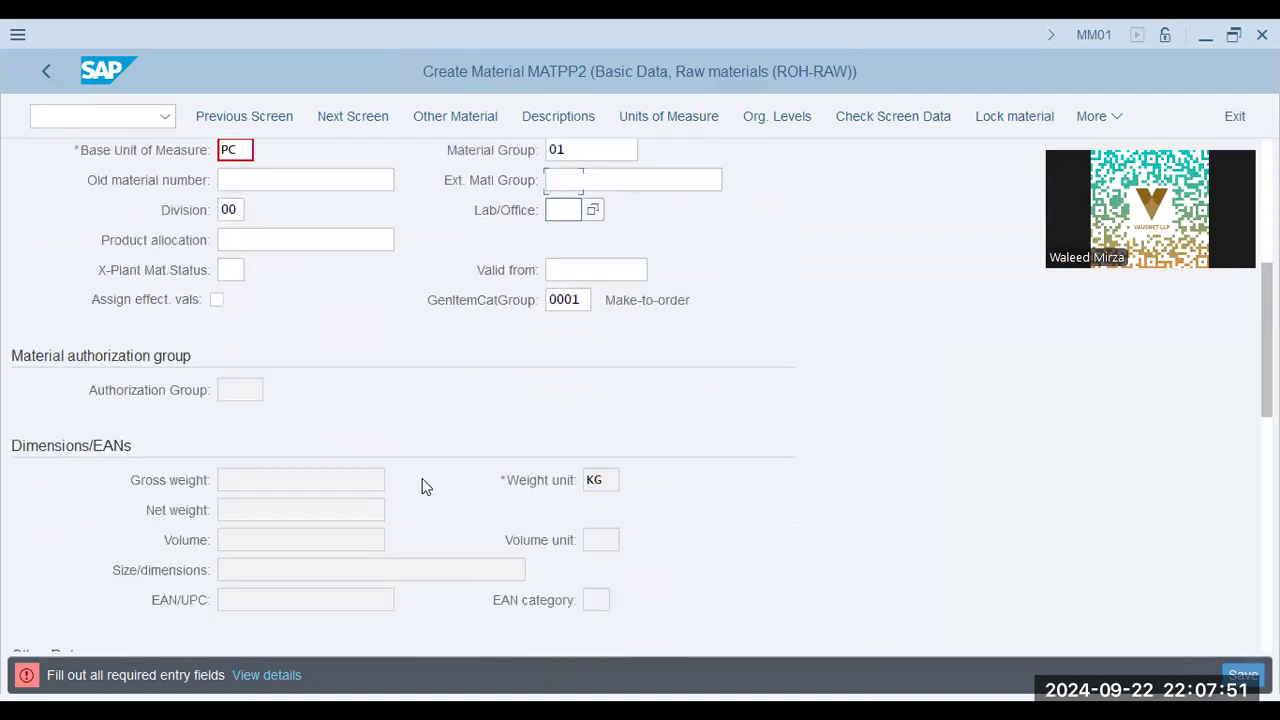
{"action": "scroll", "coordinate": [421, 480], "scroll_direction": "down", "scroll_amount": 10}
{"action": "key", "text": "F3"}
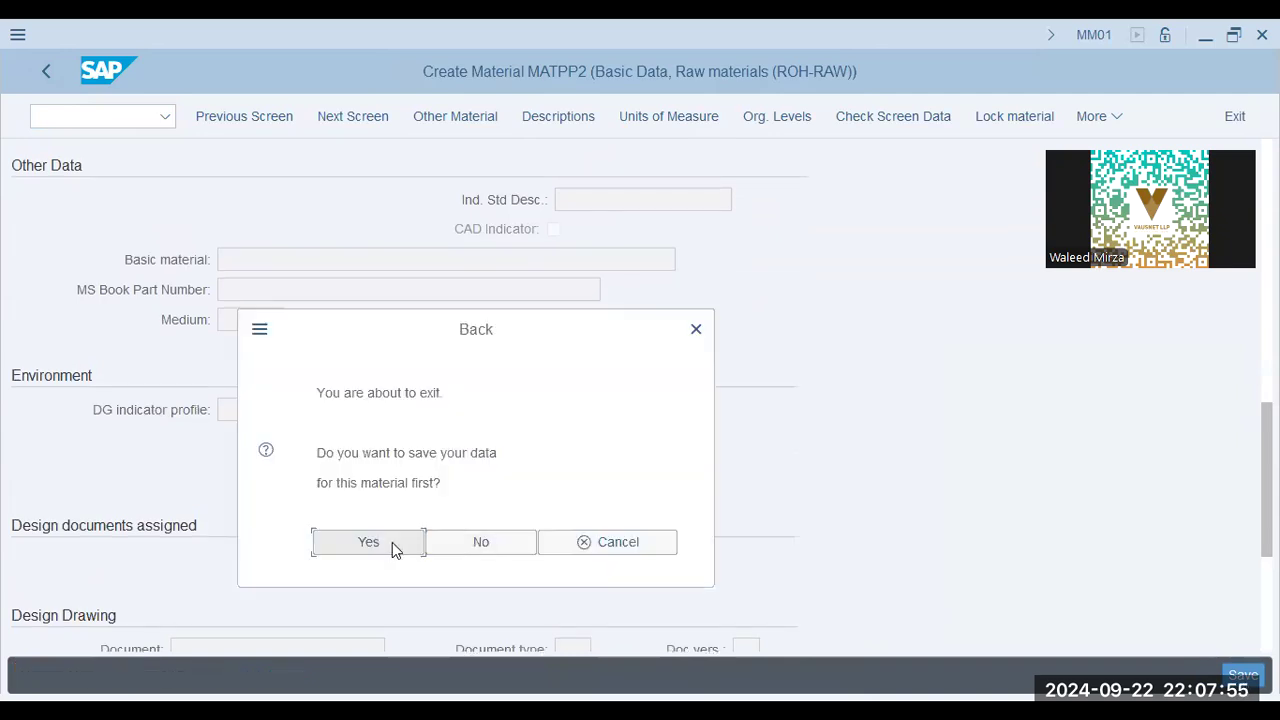
{"action": "left_click", "coordinate": [390, 543]}
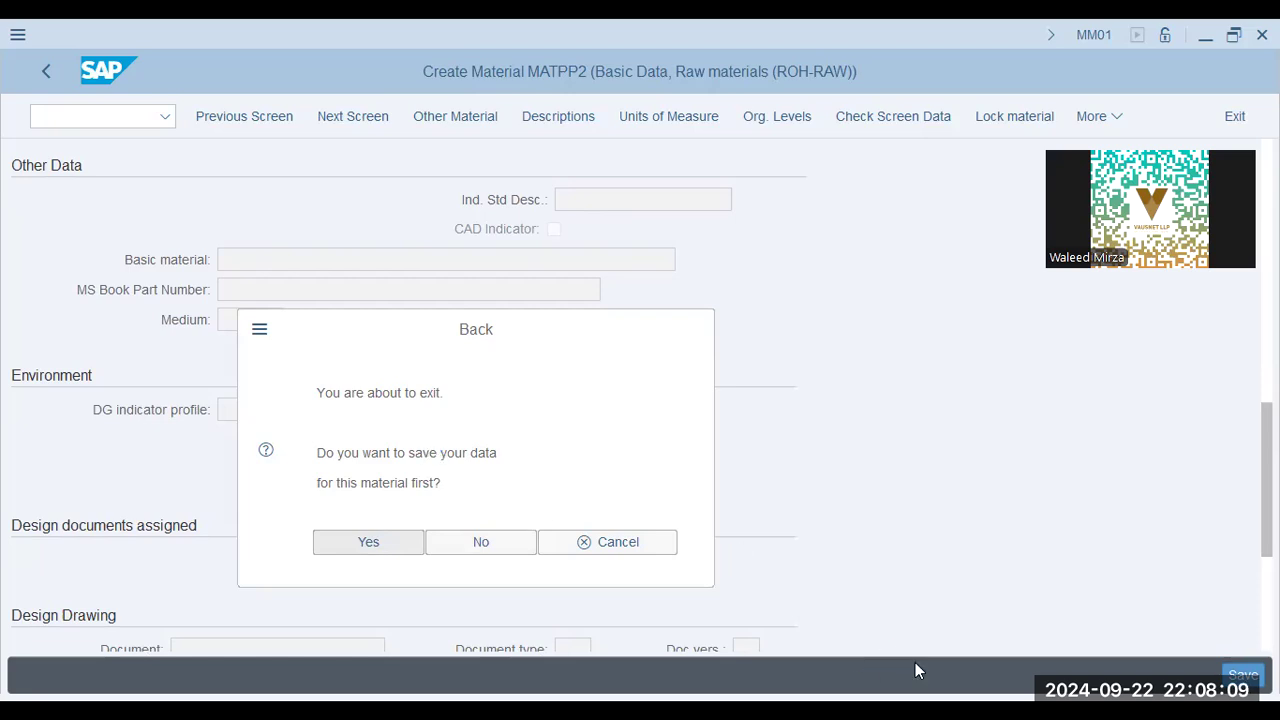
Check the configuration path on the presentation slide, return to SAP and open the SAP Reference IMG through transaction SPRO.
{"action": "key", "text": "alt+Tab"}
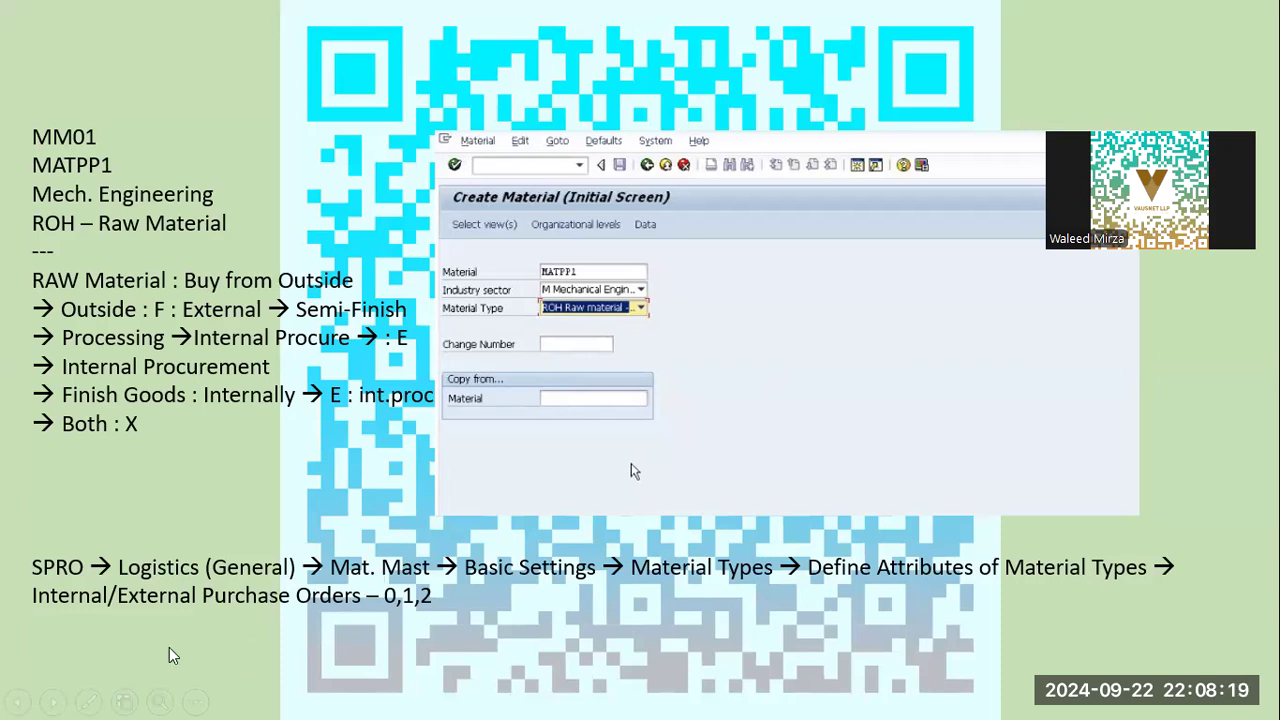
{"action": "key", "text": "alt+Tab"}
{"action": "left_click", "coordinate": [166, 677]}
{"action": "left_click", "coordinate": [271, 195]}
{"action": "left_click", "coordinate": [126, 122]}
{"action": "left_click", "coordinate": [85, 116]}
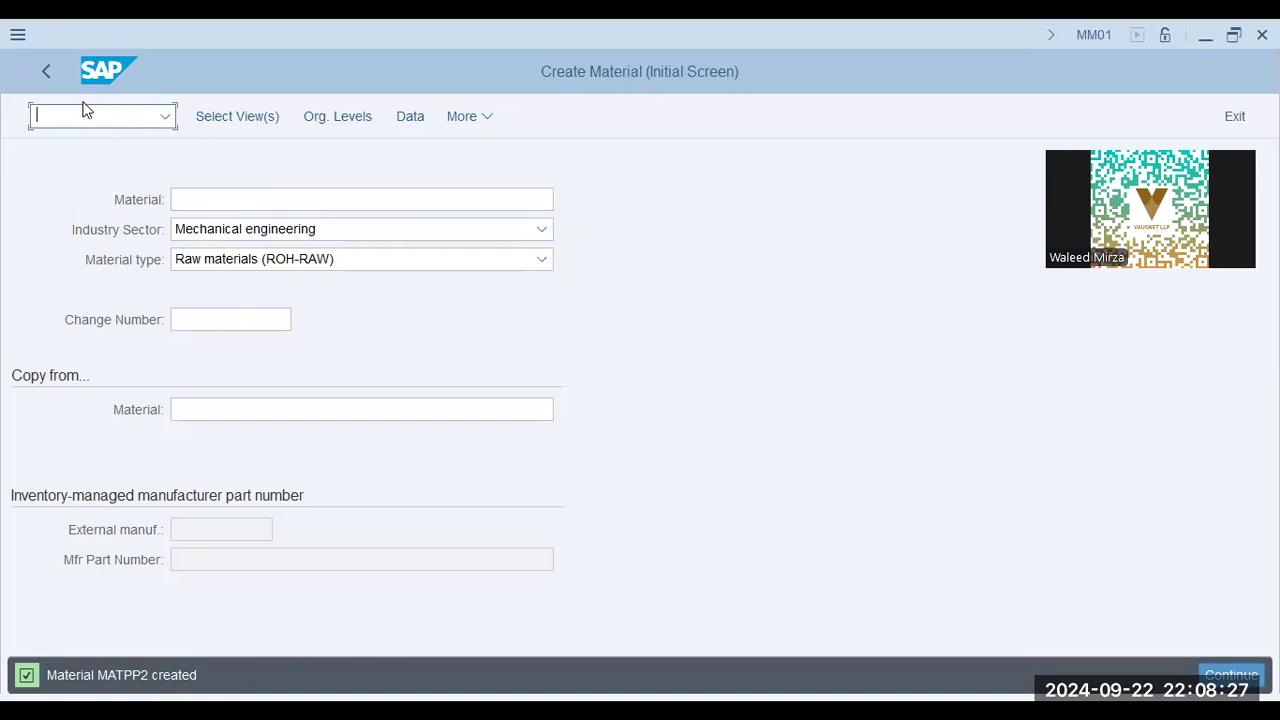
{"action": "type", "text": "/nSPRO"}
{"action": "key", "text": "Return"}
{"action": "left_click", "coordinate": [231, 116]}
Expand the IMG path Logistics - General, Material Master, Basic Settings, Material Types.
{"action": "key", "text": "alt+Tab"}
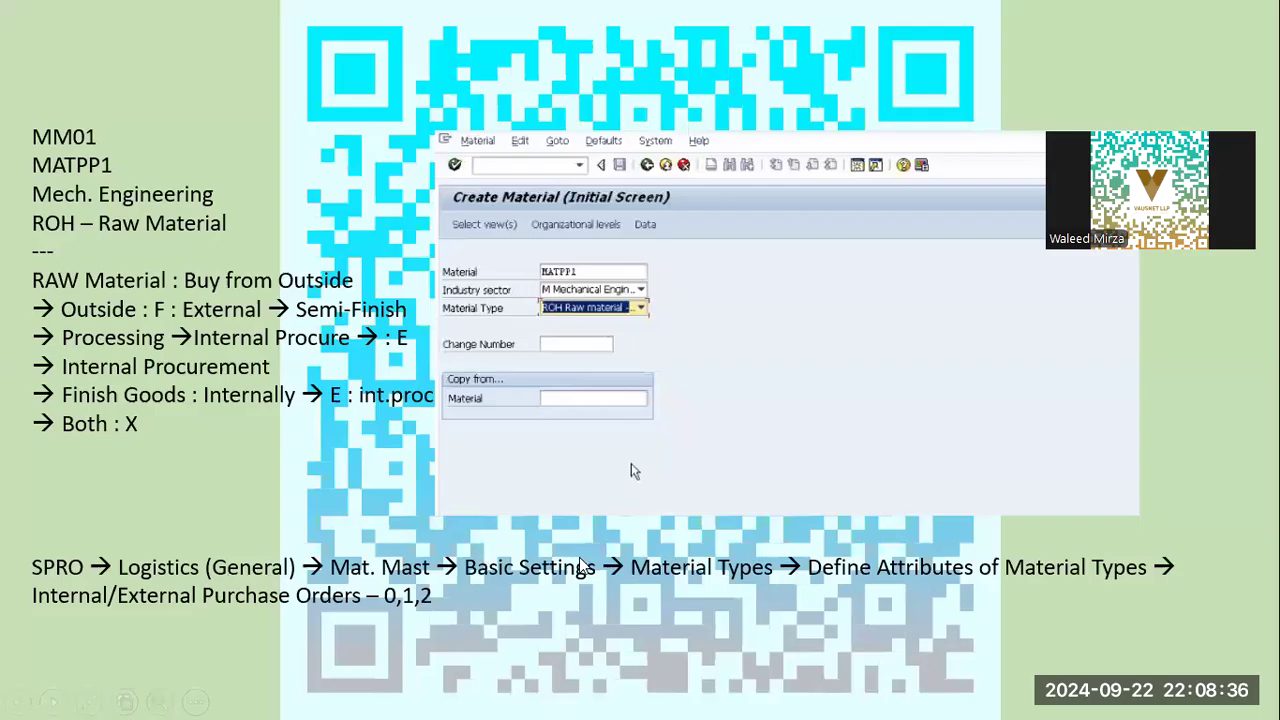
{"action": "key", "text": "alt+Tab"}
{"action": "scroll", "coordinate": [172, 477], "scroll_direction": "down", "scroll_amount": 2}
{"action": "double_click", "coordinate": [158, 494]}
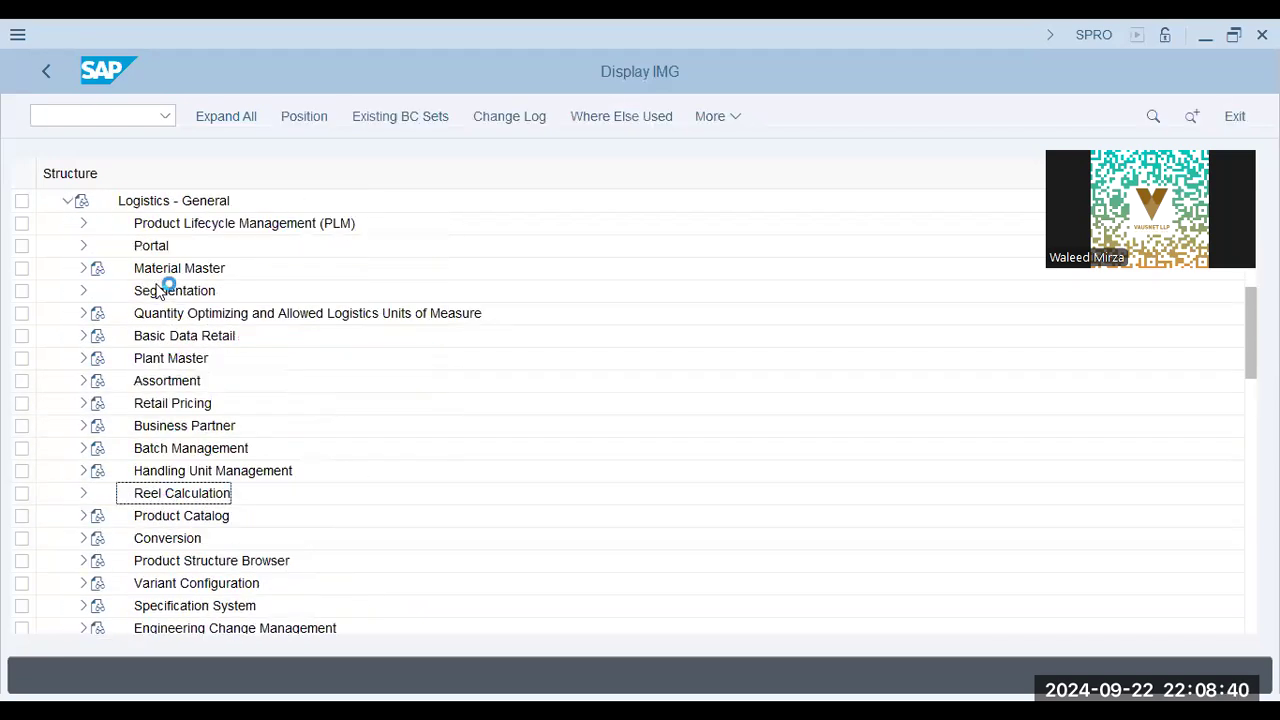
{"action": "double_click", "coordinate": [160, 270]}
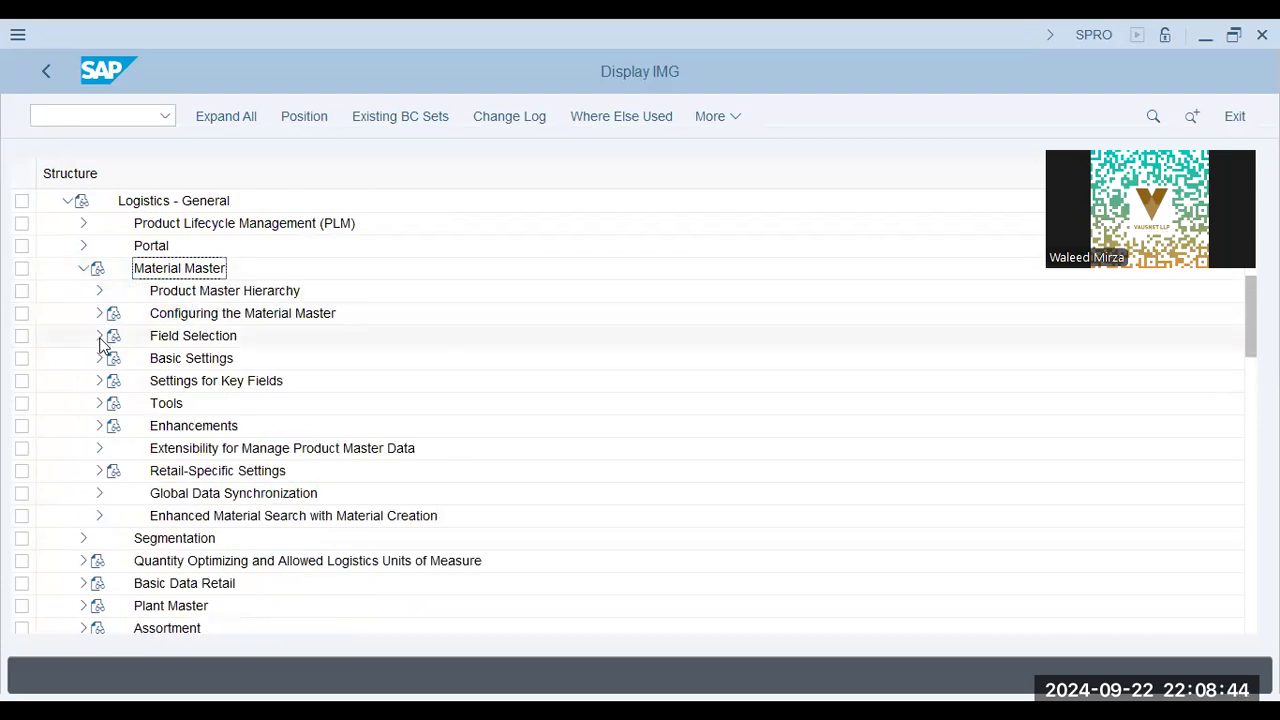
{"action": "left_click", "coordinate": [98, 360]}
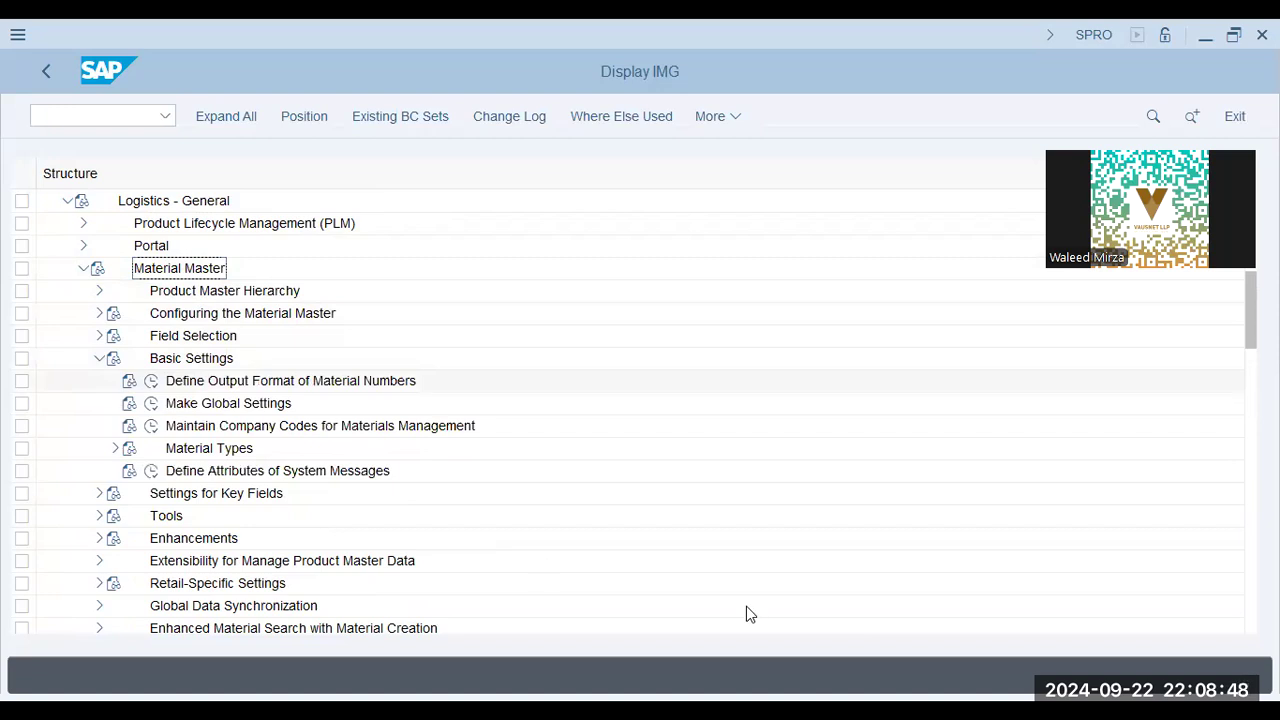
{"action": "left_click", "coordinate": [115, 448]}
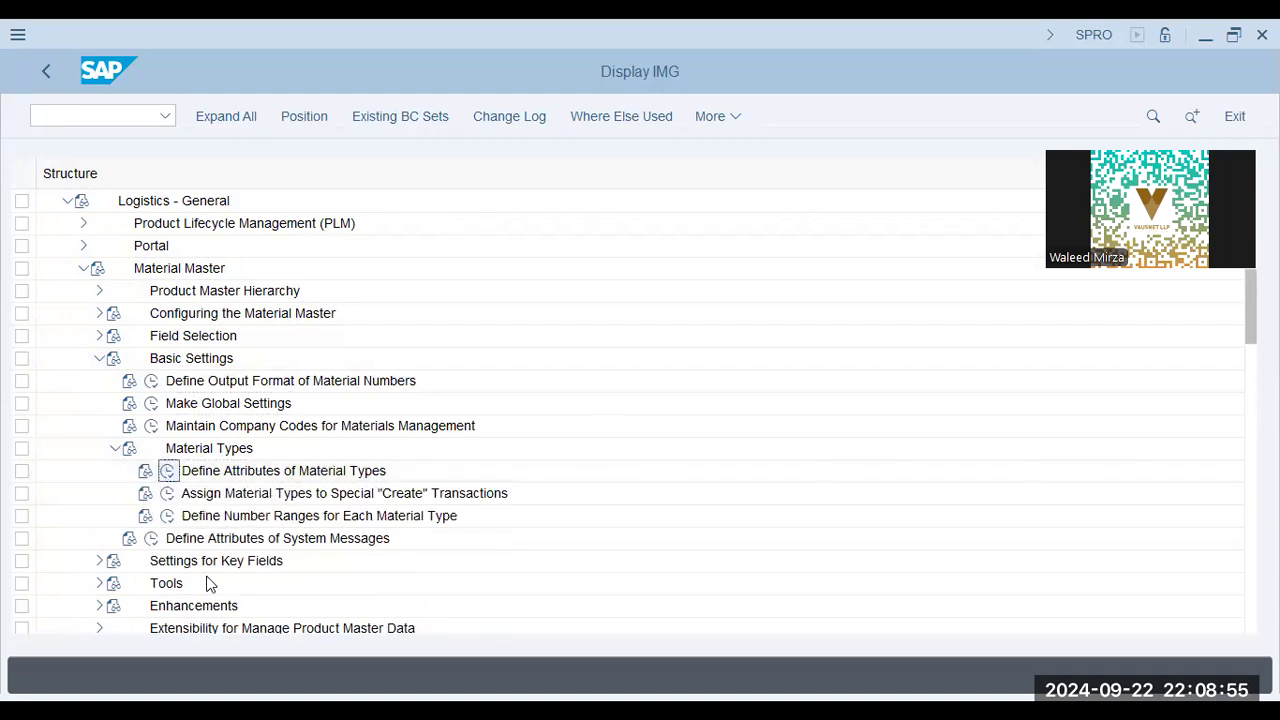
Locate material type roh under Define Attributes of Material Types and examine its internal/external purchase order settings.
{"action": "key", "text": "alt+Tab"}
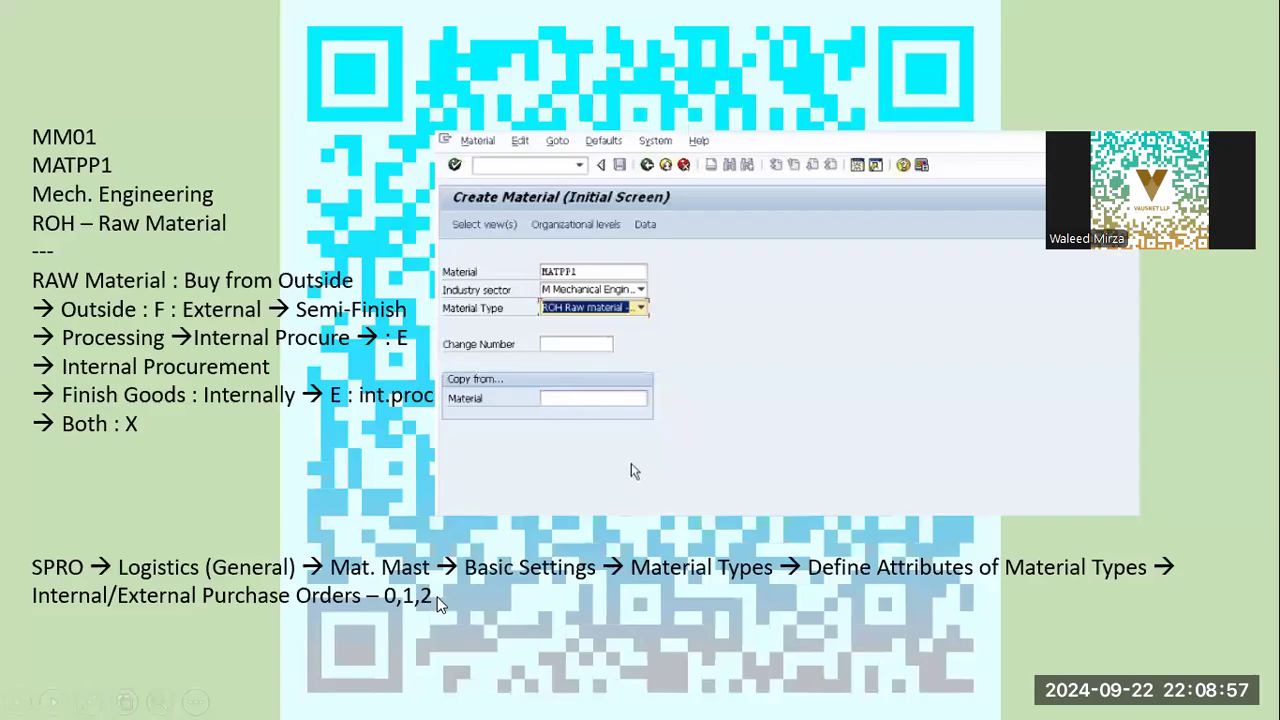
{"action": "key", "text": "alt+Tab"}
{"action": "left_click", "coordinate": [542, 411]}
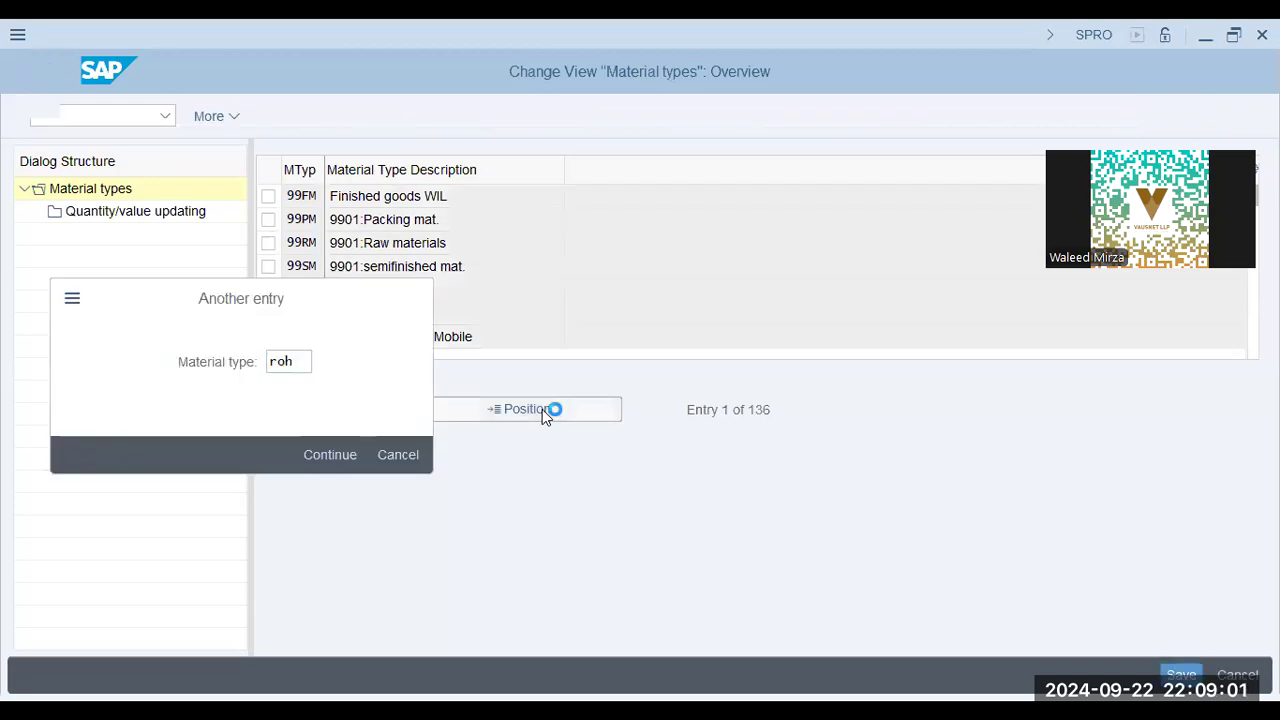
{"action": "key", "text": "Return"}
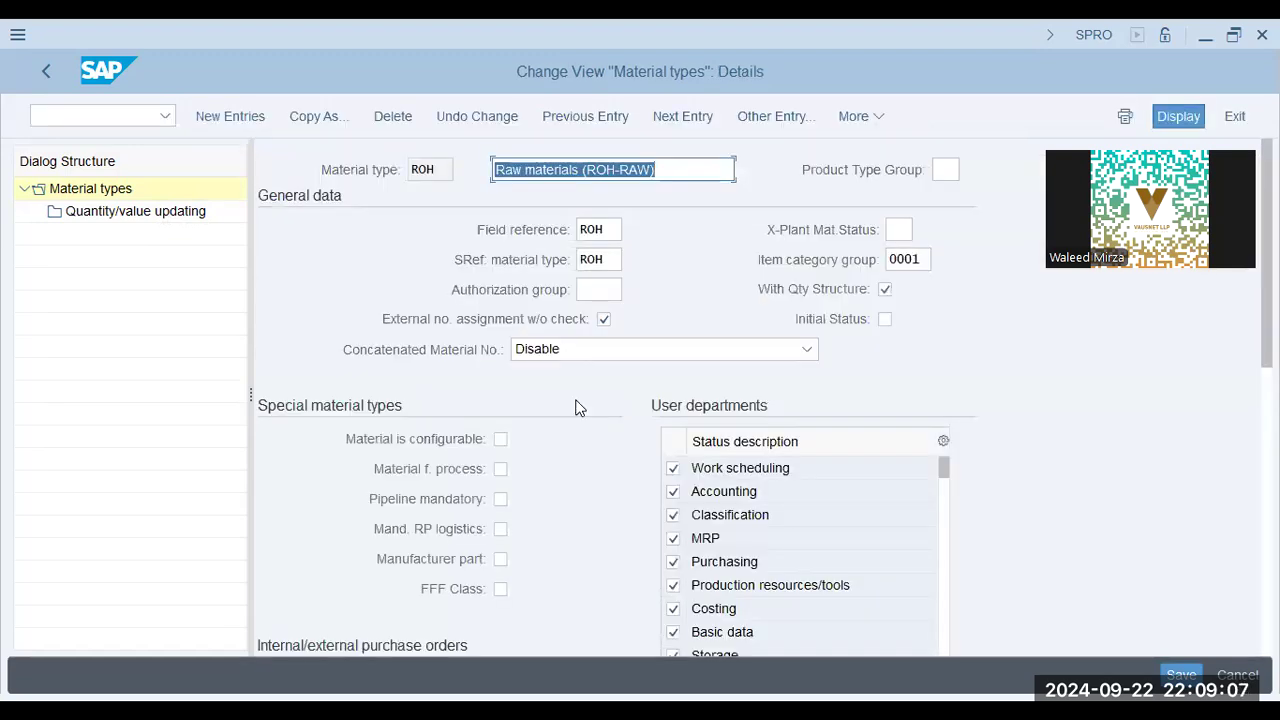
{"action": "left_click", "coordinate": [689, 167]}
{"action": "left_click_drag", "start_coordinate": [689, 167], "coordinate": [290, 170]}
{"action": "scroll", "coordinate": [536, 545], "scroll_direction": "down", "scroll_amount": 10}
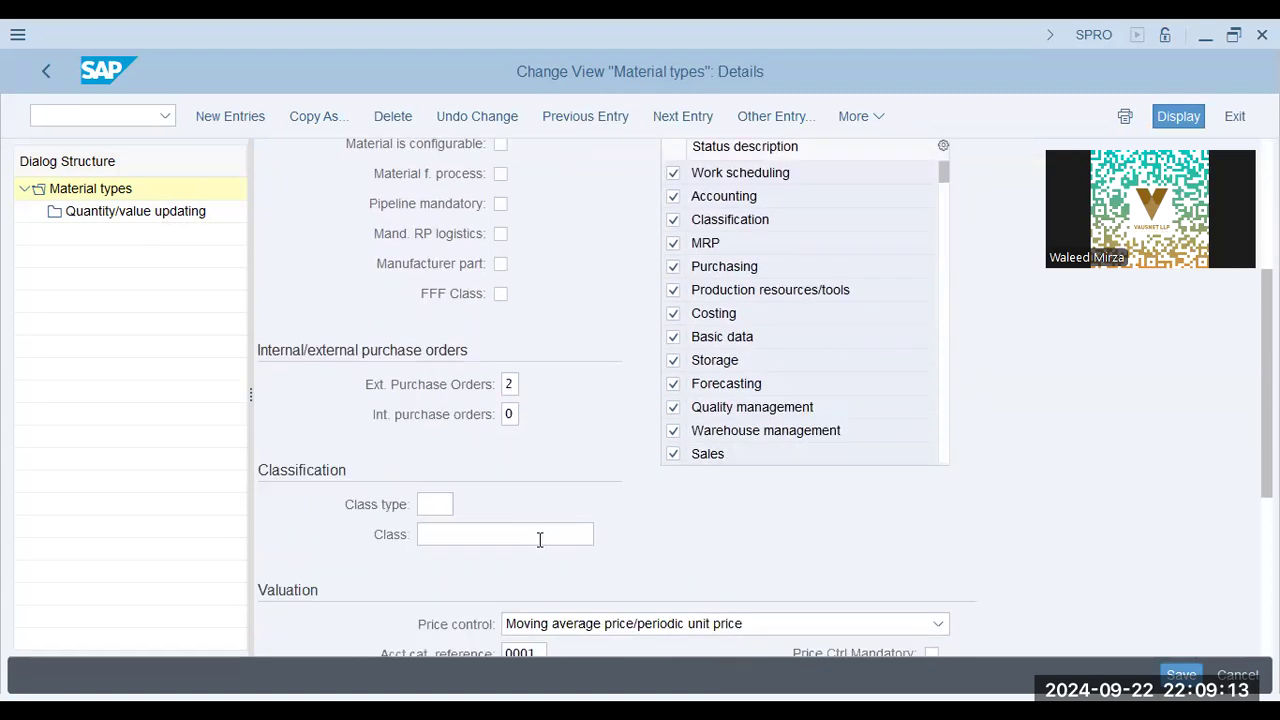
{"action": "scroll", "coordinate": [538, 545], "scroll_direction": "up", "scroll_amount": 3}
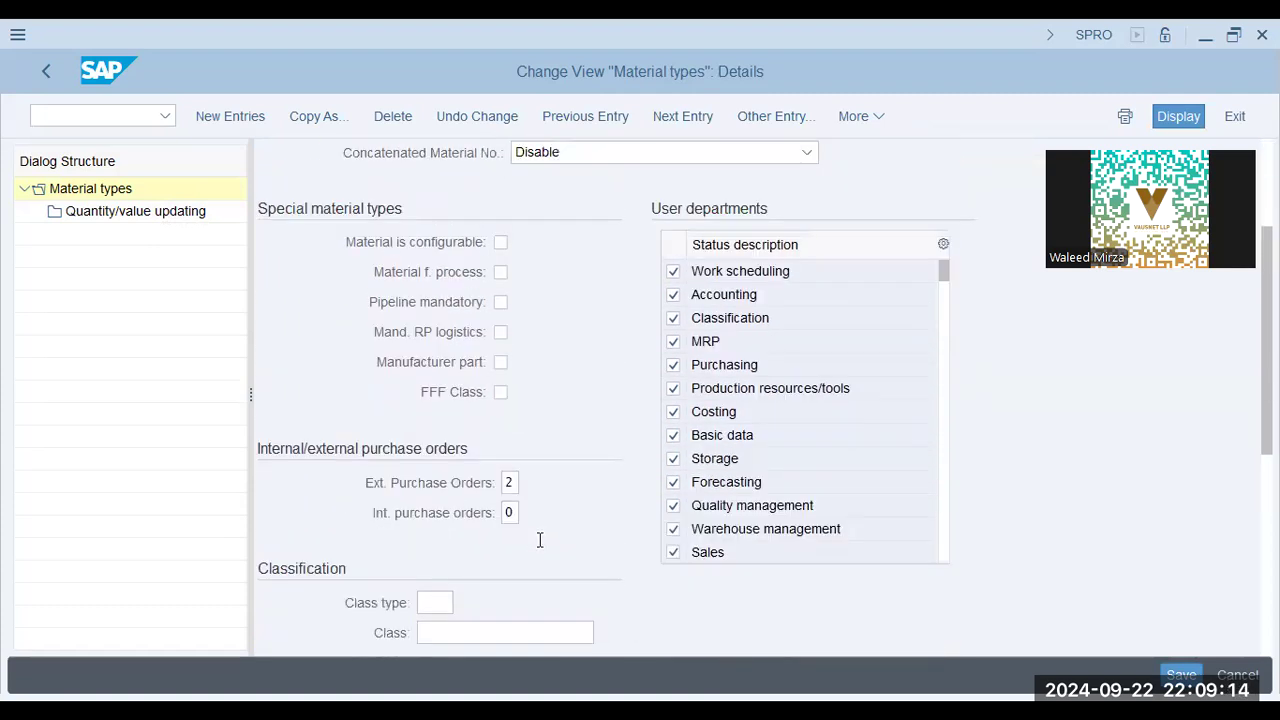
Examine the possible values for external purchase orders of material type ROH, check the slide's configuration note, and inspect the internal purchase orders setting.
{"action": "left_click", "coordinate": [512, 482]}
{"action": "scroll", "coordinate": [470, 510], "scroll_direction": "up", "scroll_amount": 1}
{"action": "key", "text": "Return"}
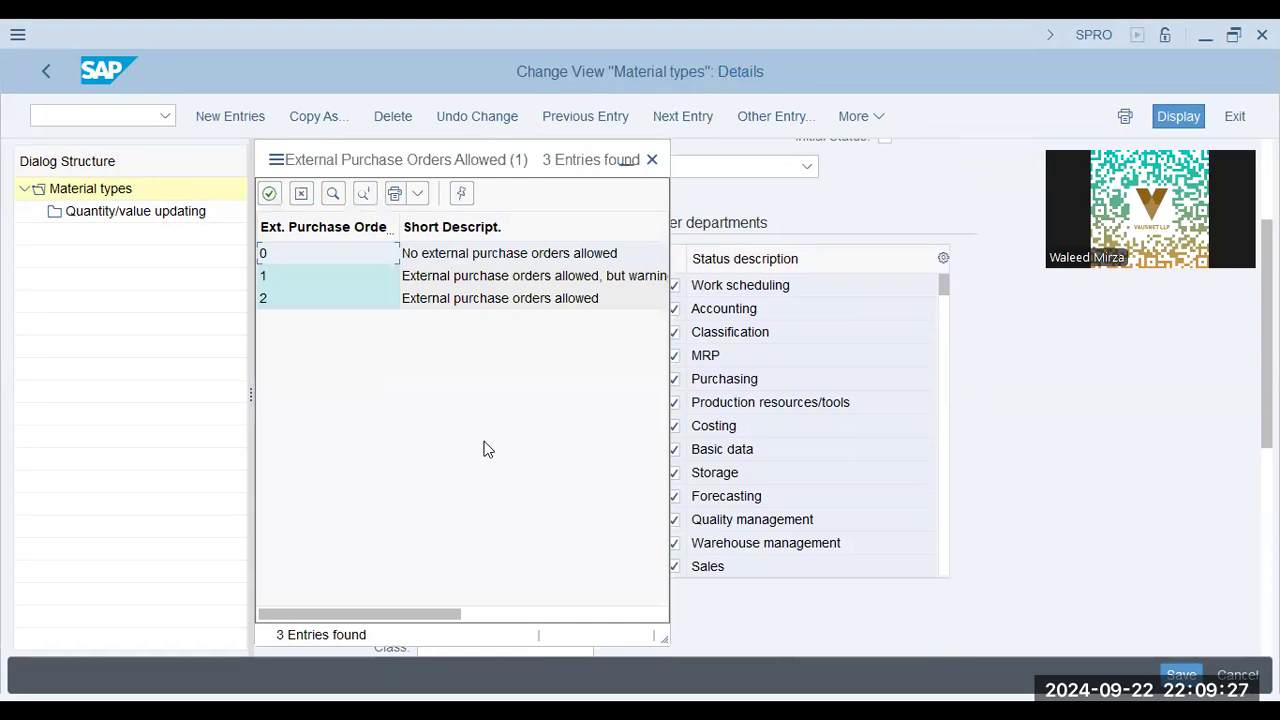
{"action": "key", "text": "alt+Tab"}
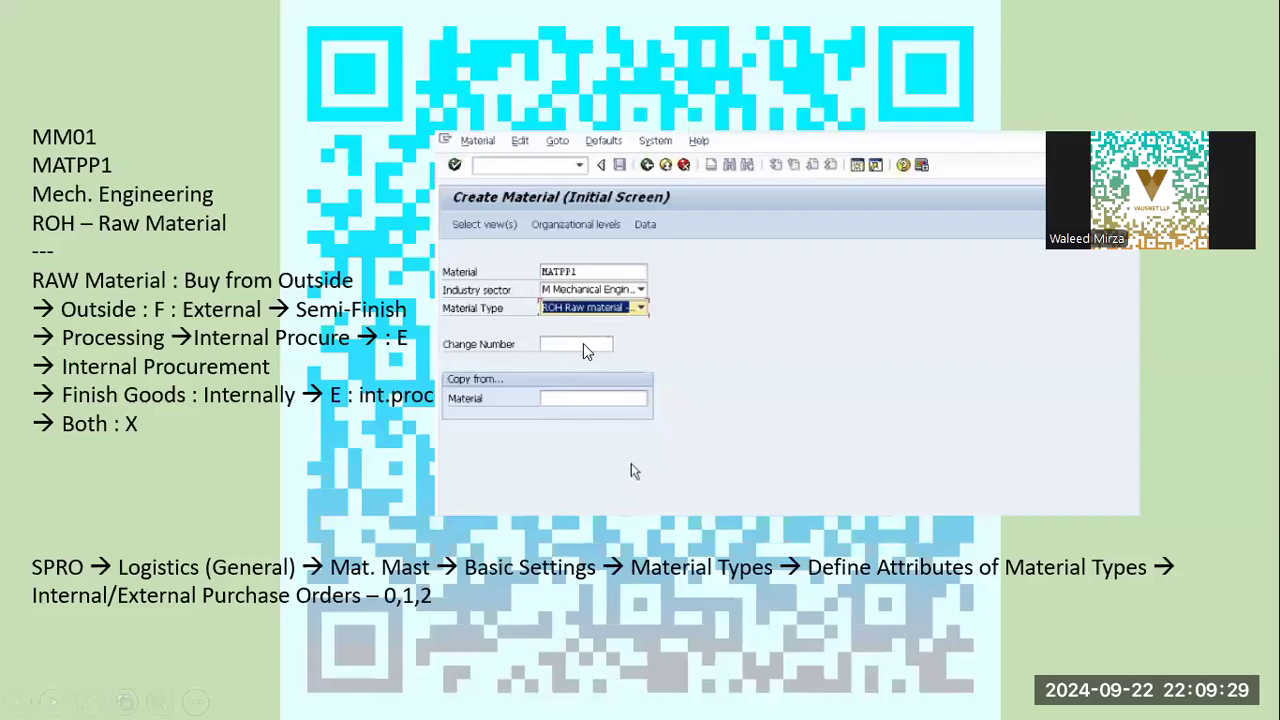
{"action": "key", "text": "alt+Tab"}
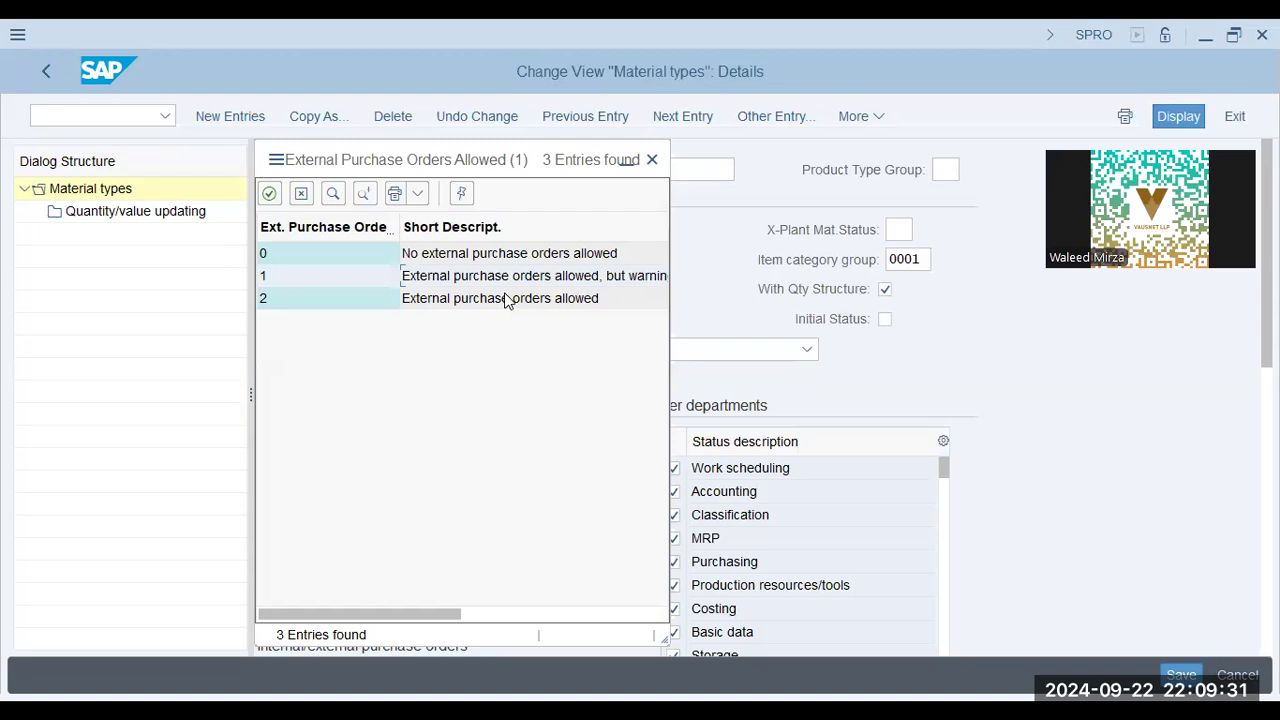
{"action": "left_click", "coordinate": [505, 300]}
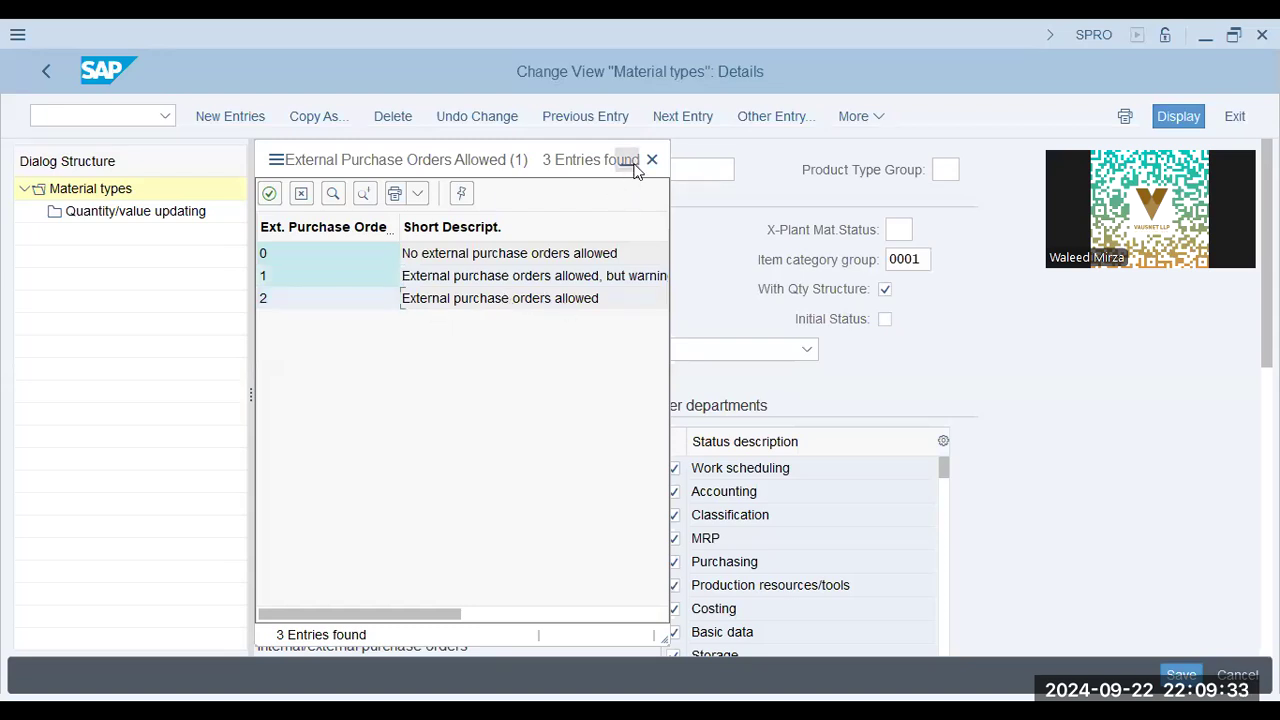
{"action": "key", "text": "Return"}
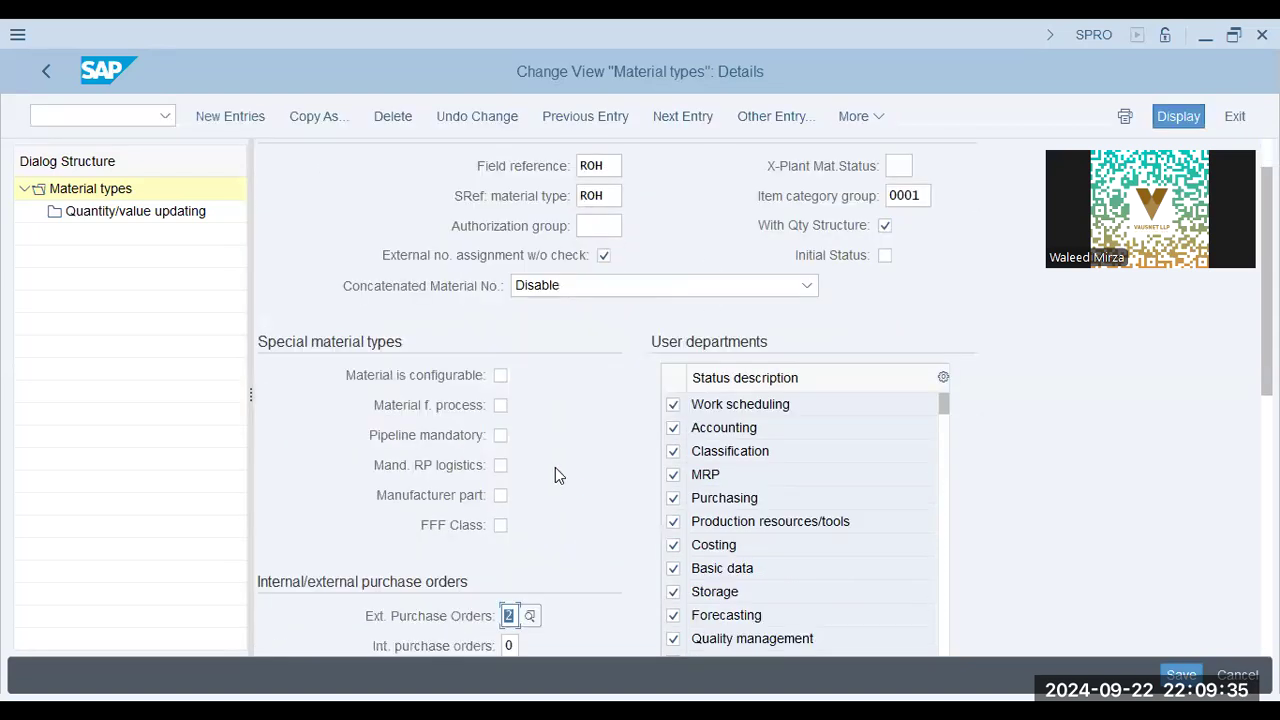
{"action": "scroll", "coordinate": [555, 467], "scroll_direction": "down", "scroll_amount": 1}
{"action": "left_click", "coordinate": [512, 561]}
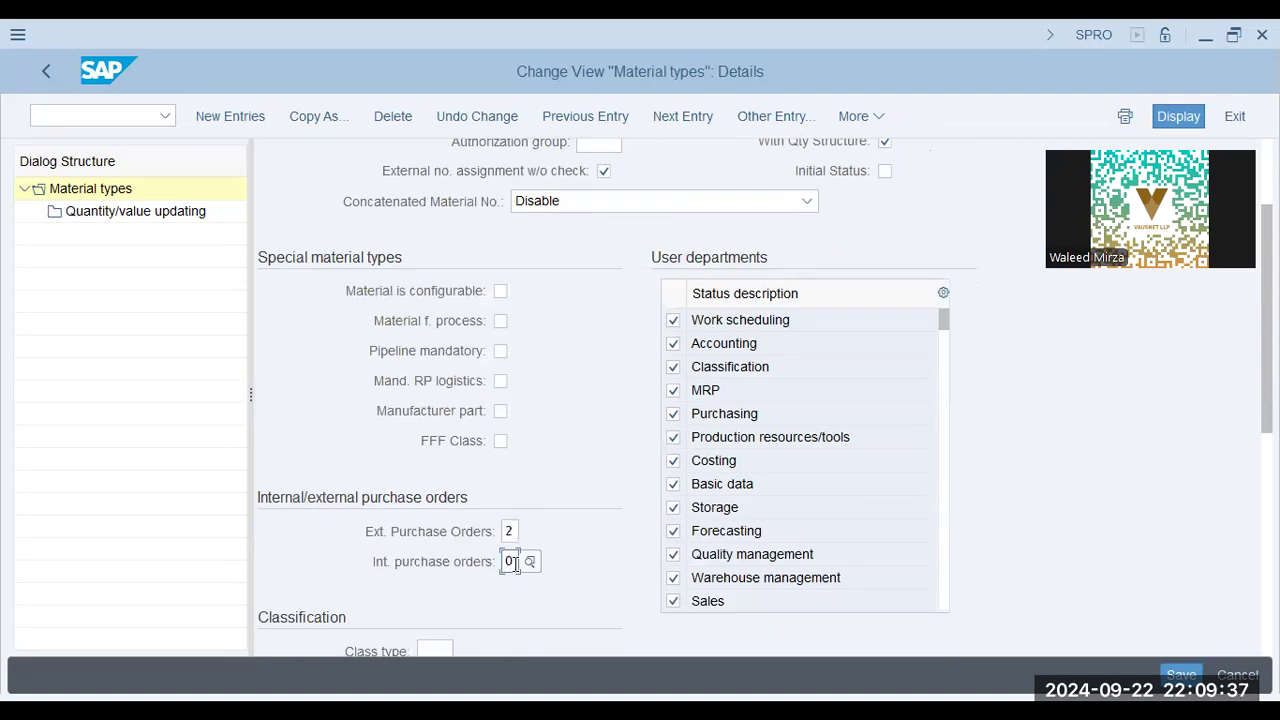
{"action": "scroll", "coordinate": [958, 477], "scroll_direction": "down", "scroll_amount": 3}
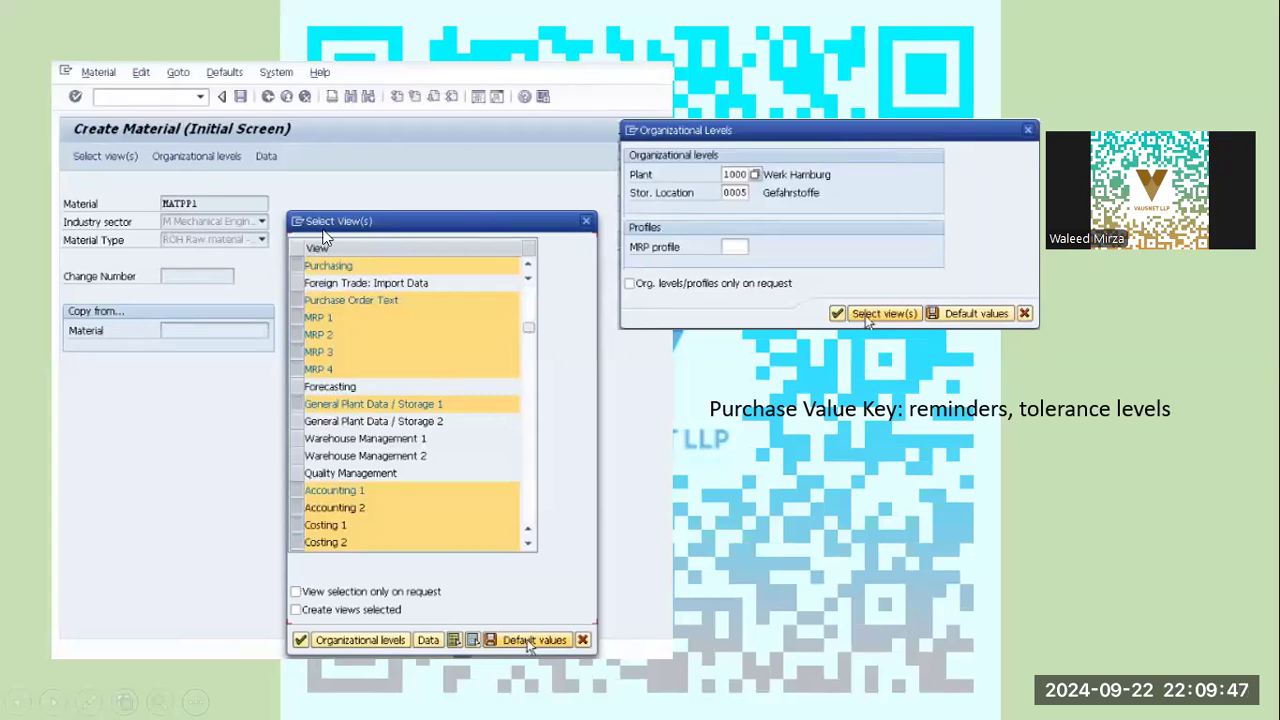
Look through the presentation slides up to the MRP 1 notes, return to SAP and open material creation with transaction MM01.
{"action": "key", "text": "Left"}
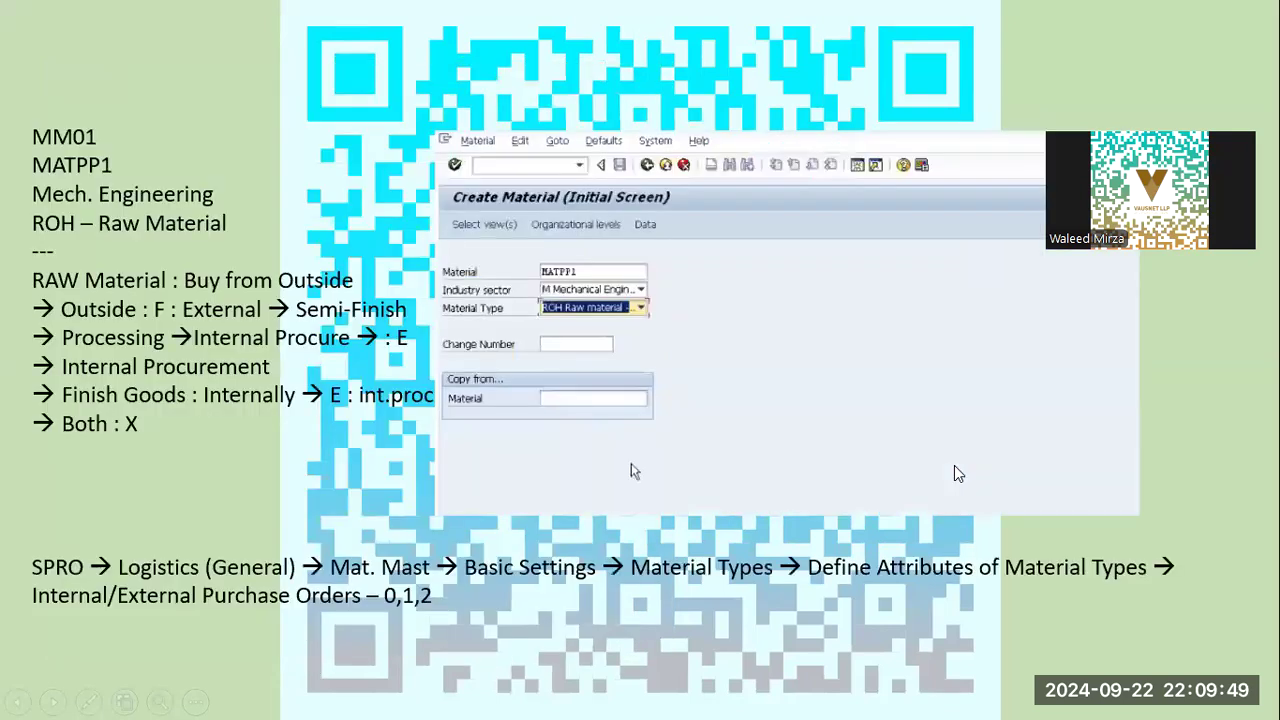
{"action": "key", "text": "Right"}
{"action": "key", "text": "Right"}
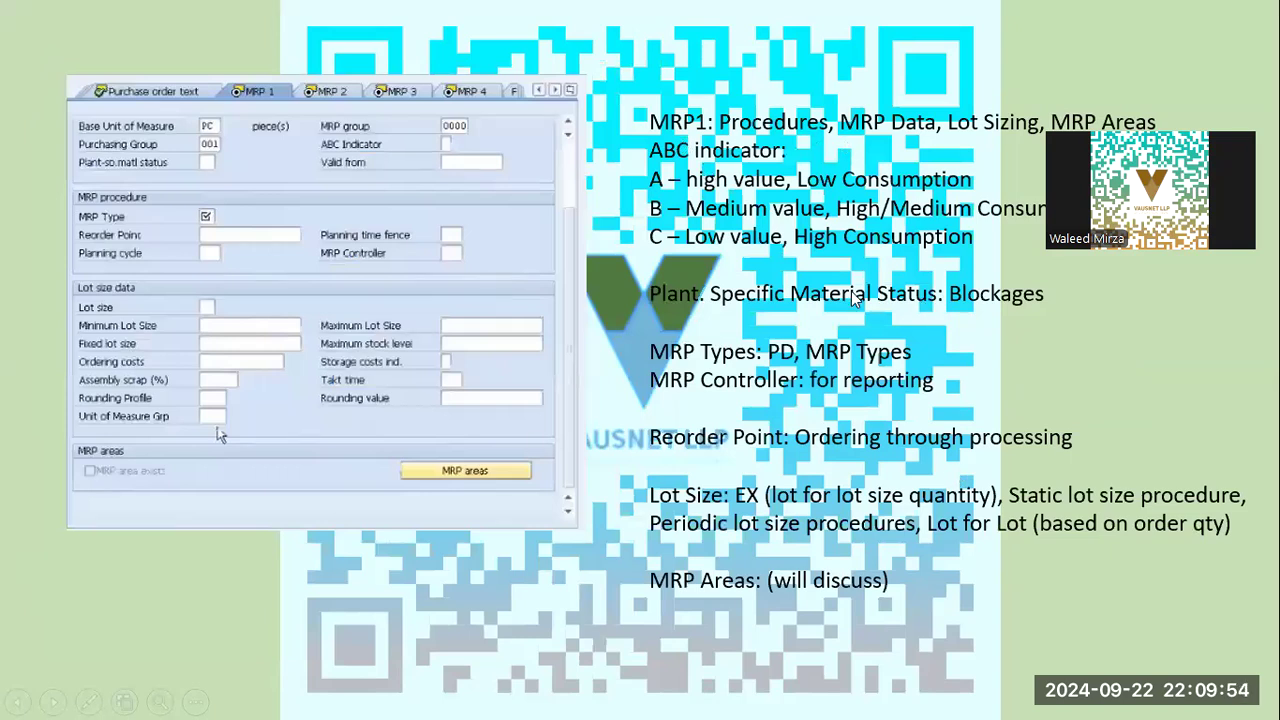
{"action": "key", "text": "alt+Tab"}
{"action": "left_click", "coordinate": [73, 120]}
{"action": "type", "text": "/n mm02"}
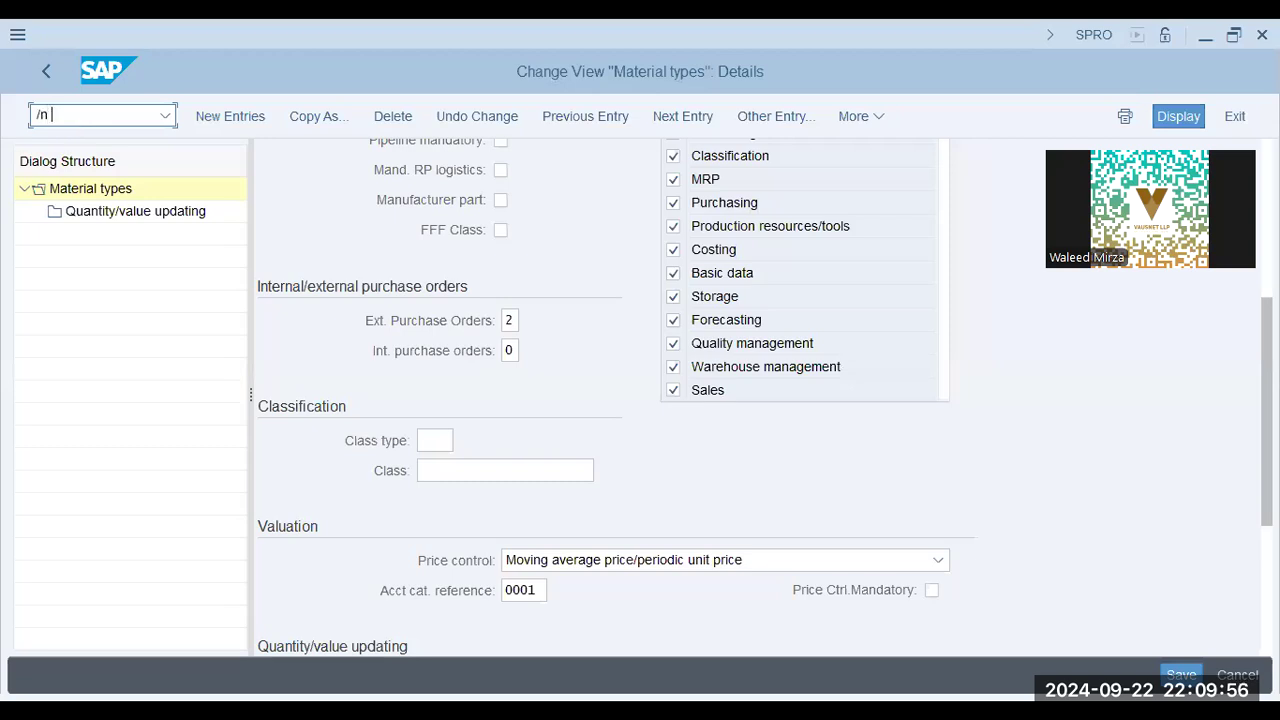
{"action": "key", "text": "Return"}
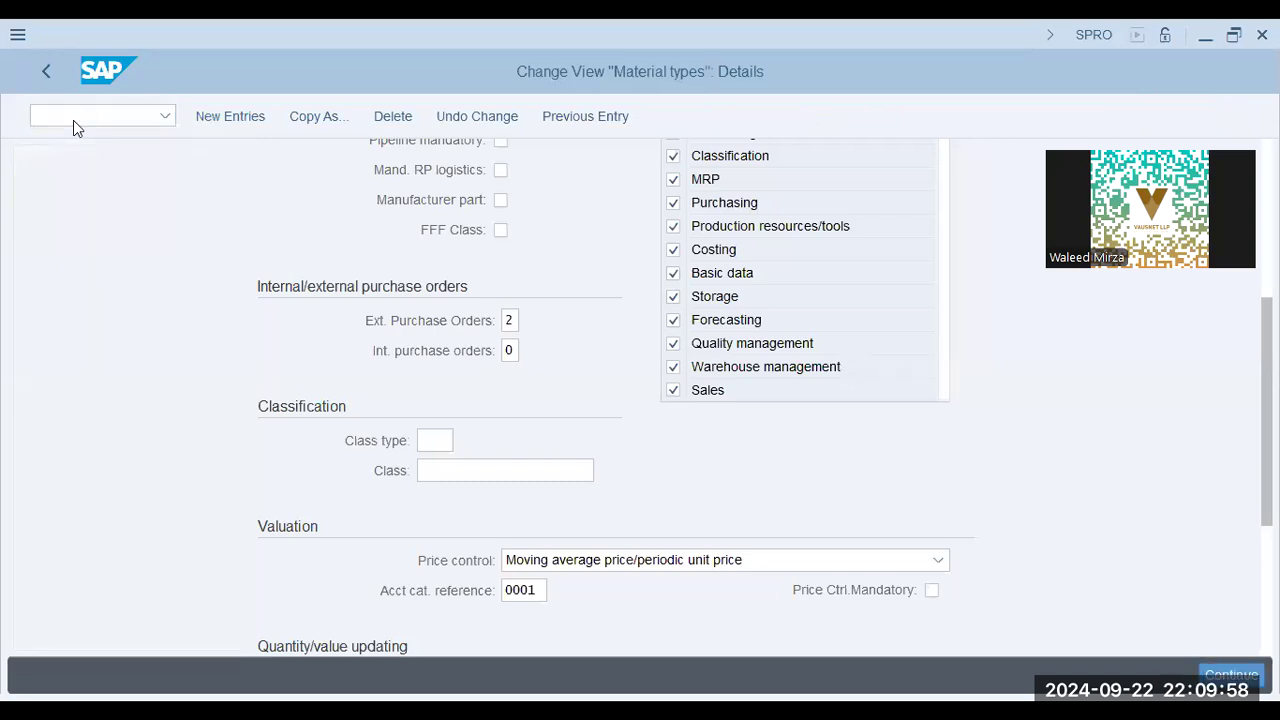
Enter material matpp3 and set its material type to Finished Product (FERT), keeping the Mechanical engineering industry sector.
{"action": "left_click", "coordinate": [240, 200]}
{"action": "left_click", "coordinate": [251, 226]}
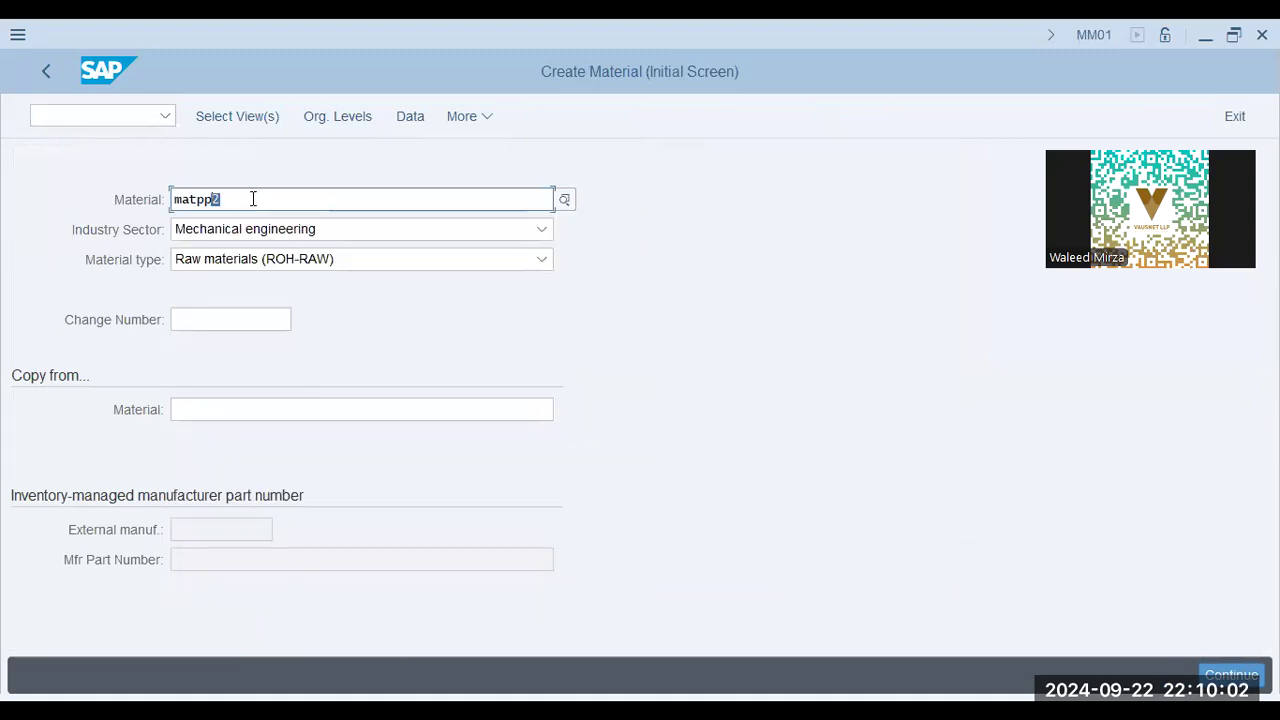
{"action": "type", "text": "3"}
{"action": "left_click", "coordinate": [306, 259]}
{"action": "scroll", "coordinate": [343, 463], "scroll_direction": "down", "scroll_amount": 10}
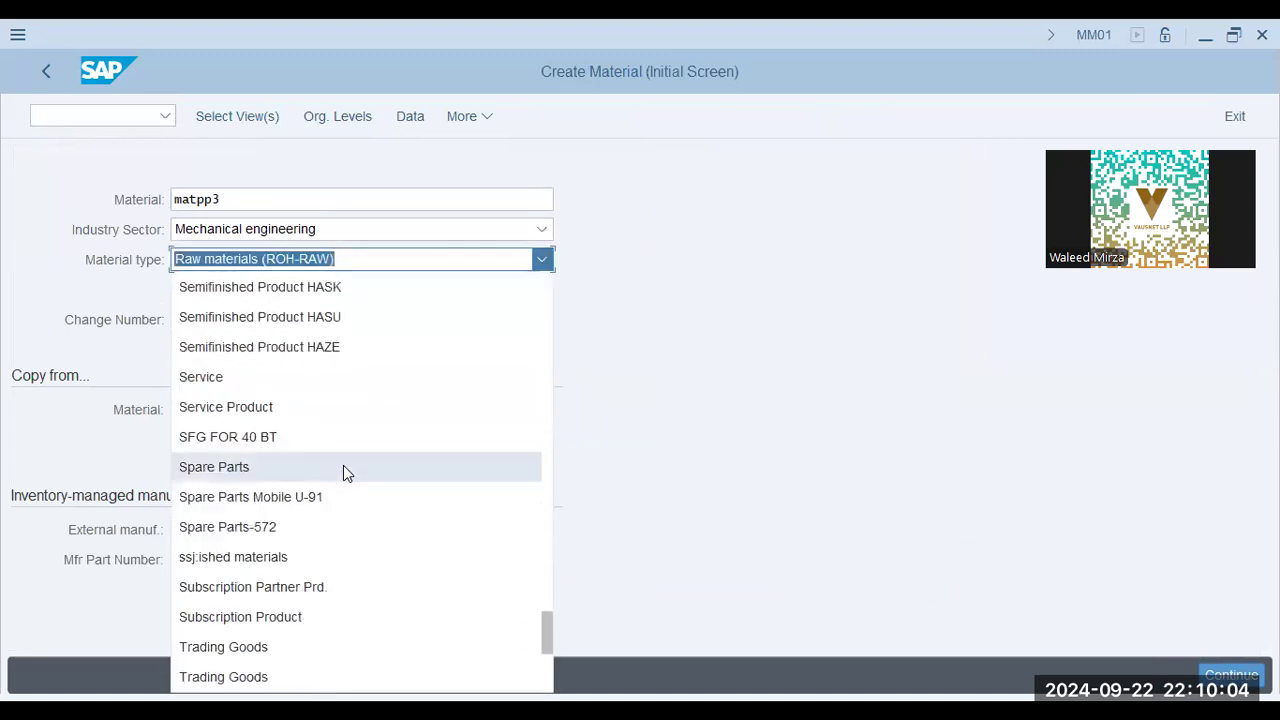
{"action": "scroll", "coordinate": [338, 558], "scroll_direction": "up", "scroll_amount": 10}
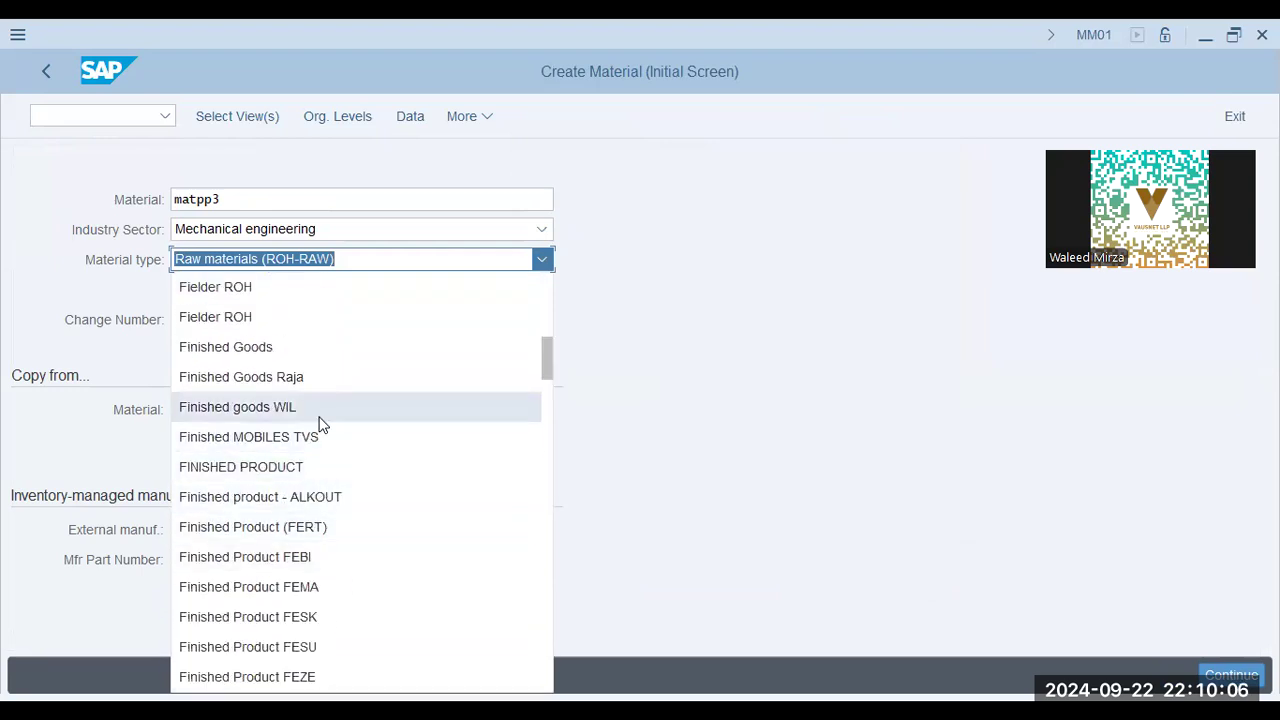
{"action": "scroll", "coordinate": [322, 424], "scroll_direction": "up", "scroll_amount": 3}
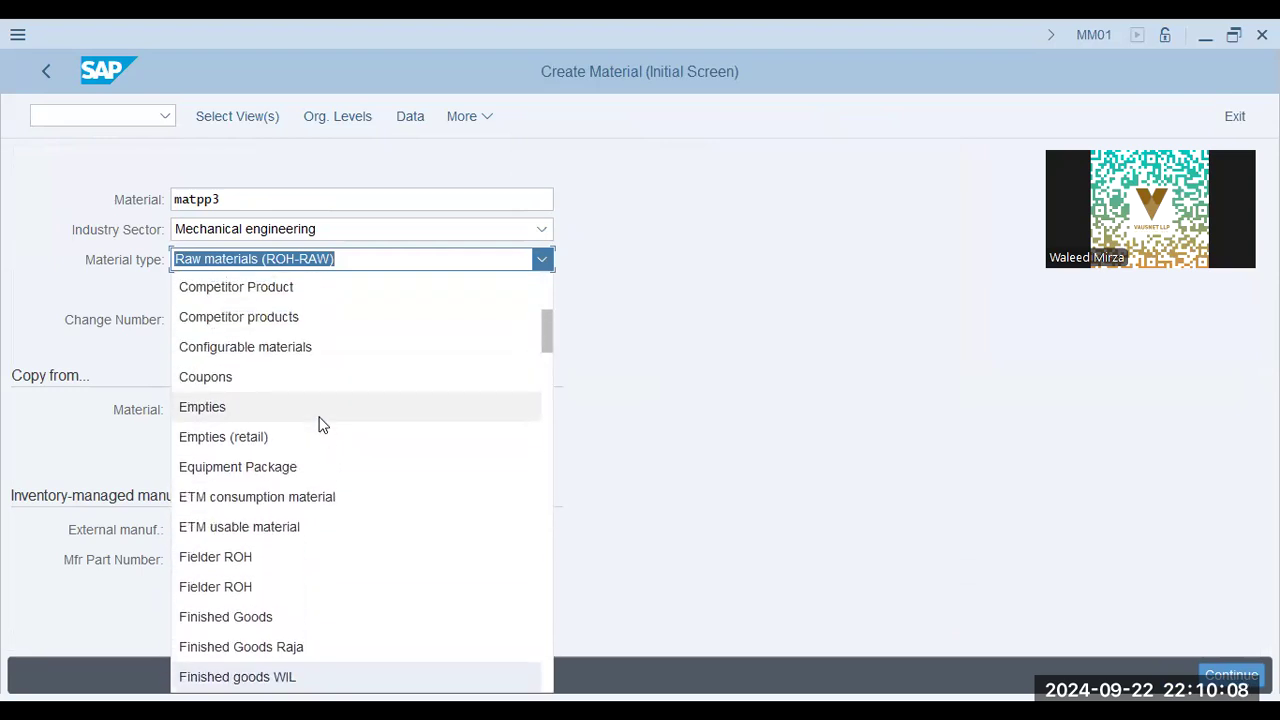
{"action": "scroll", "coordinate": [322, 425], "scroll_direction": "down", "scroll_amount": 1}
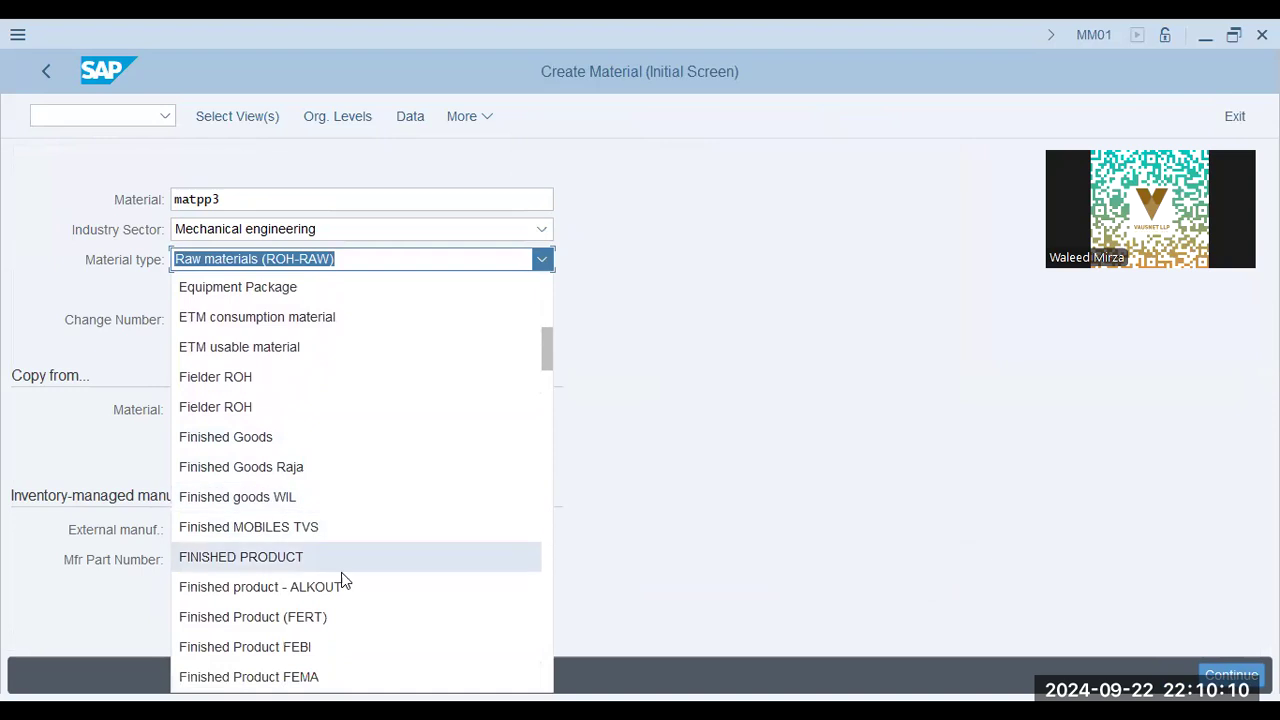
{"action": "left_click", "coordinate": [341, 612]}
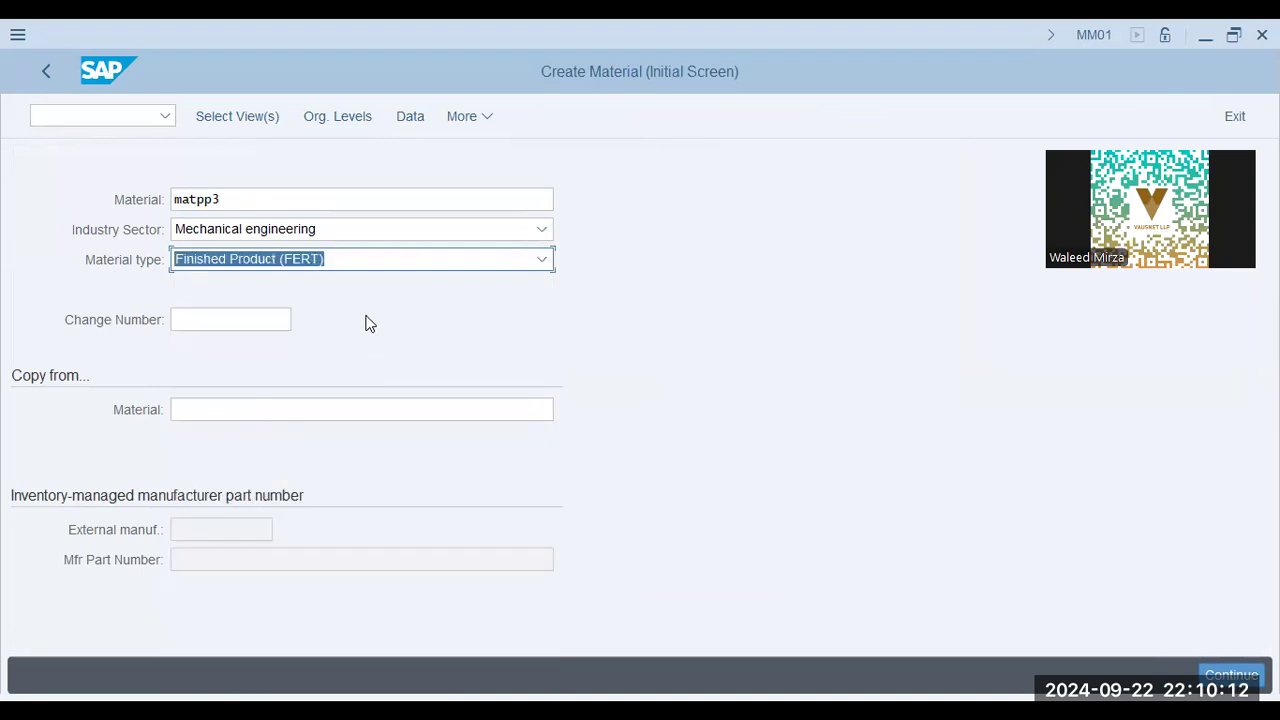
Accept the proposed views and set the organizational levels to plant AA42, storage location KHI, sales organization AA42 and distribution channel AA.
{"action": "left_click", "coordinate": [223, 118]}
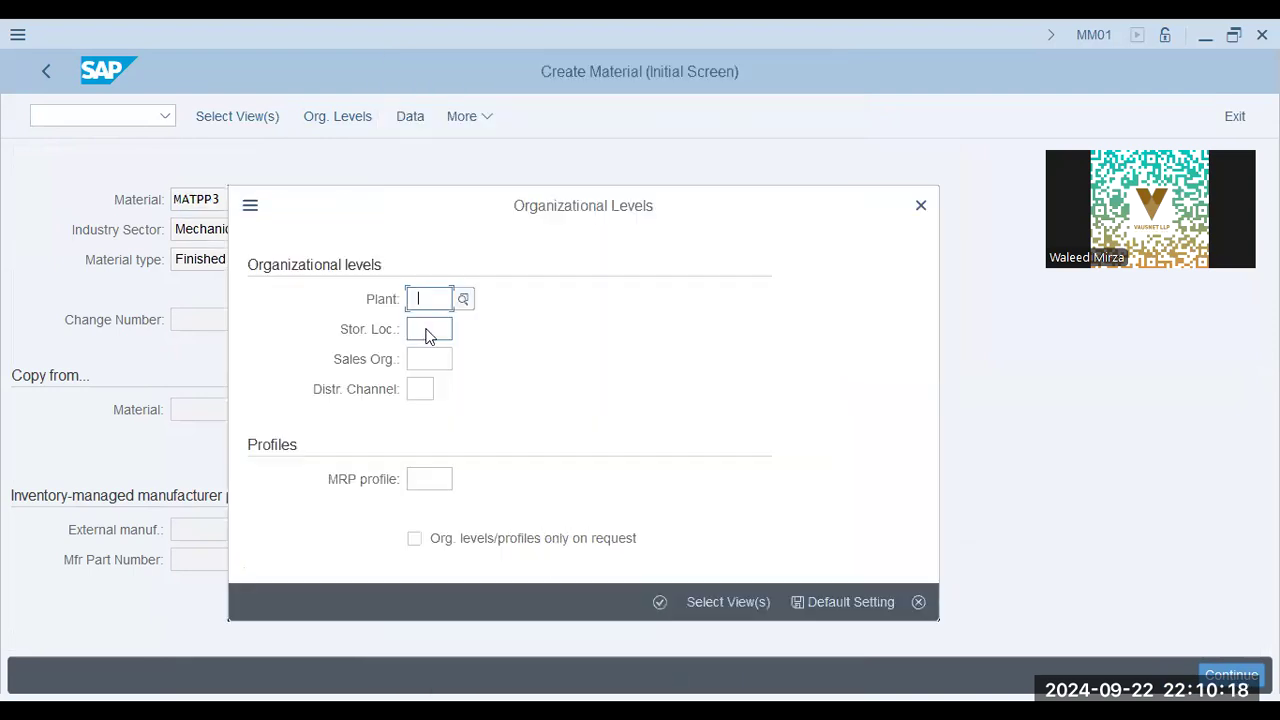
{"action": "type", "text": "aa42"}
{"action": "left_click", "coordinate": [444, 330]}
{"action": "left_click", "coordinate": [437, 362]}
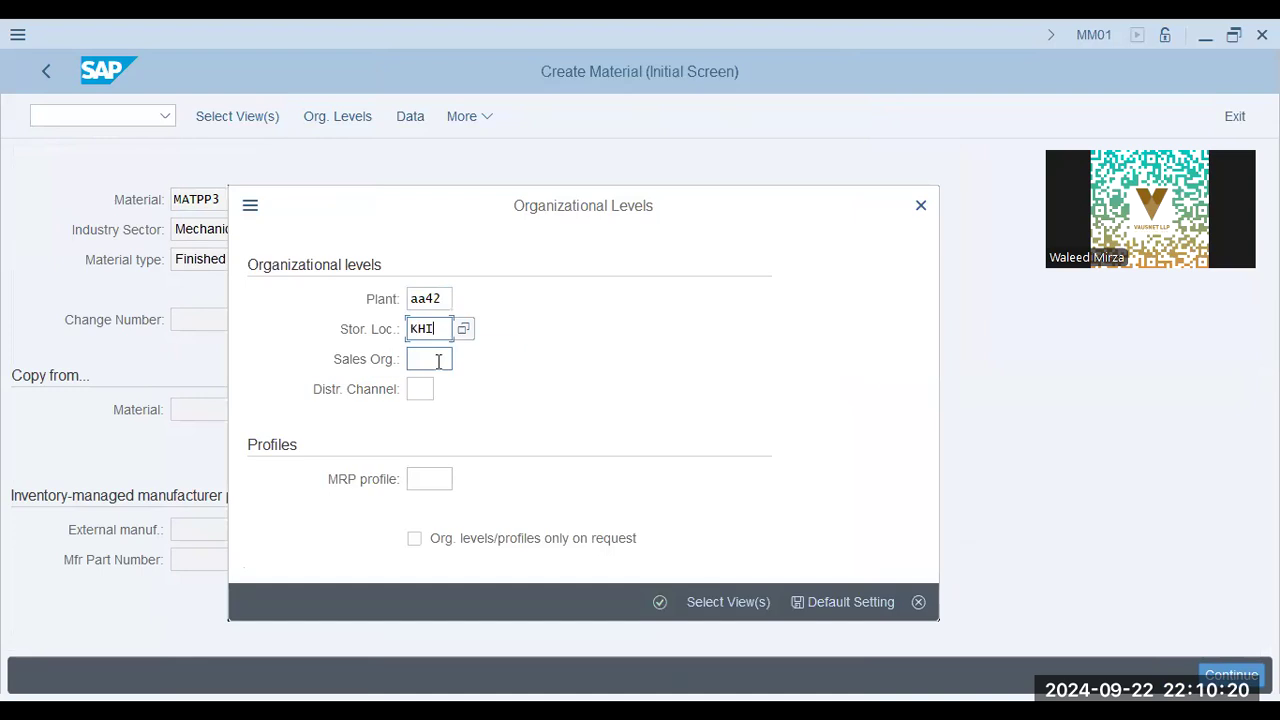
{"action": "left_click", "coordinate": [434, 390]}
{"action": "left_click", "coordinate": [424, 417]}
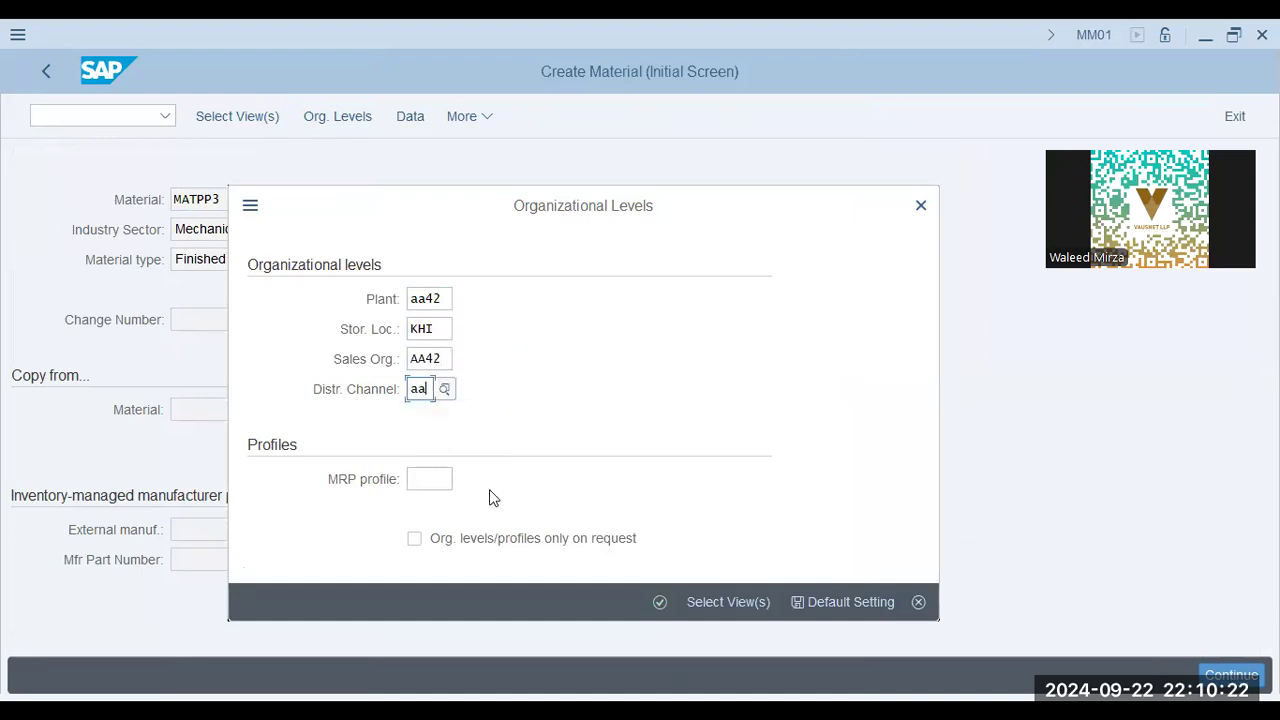
{"action": "left_click", "coordinate": [671, 602]}
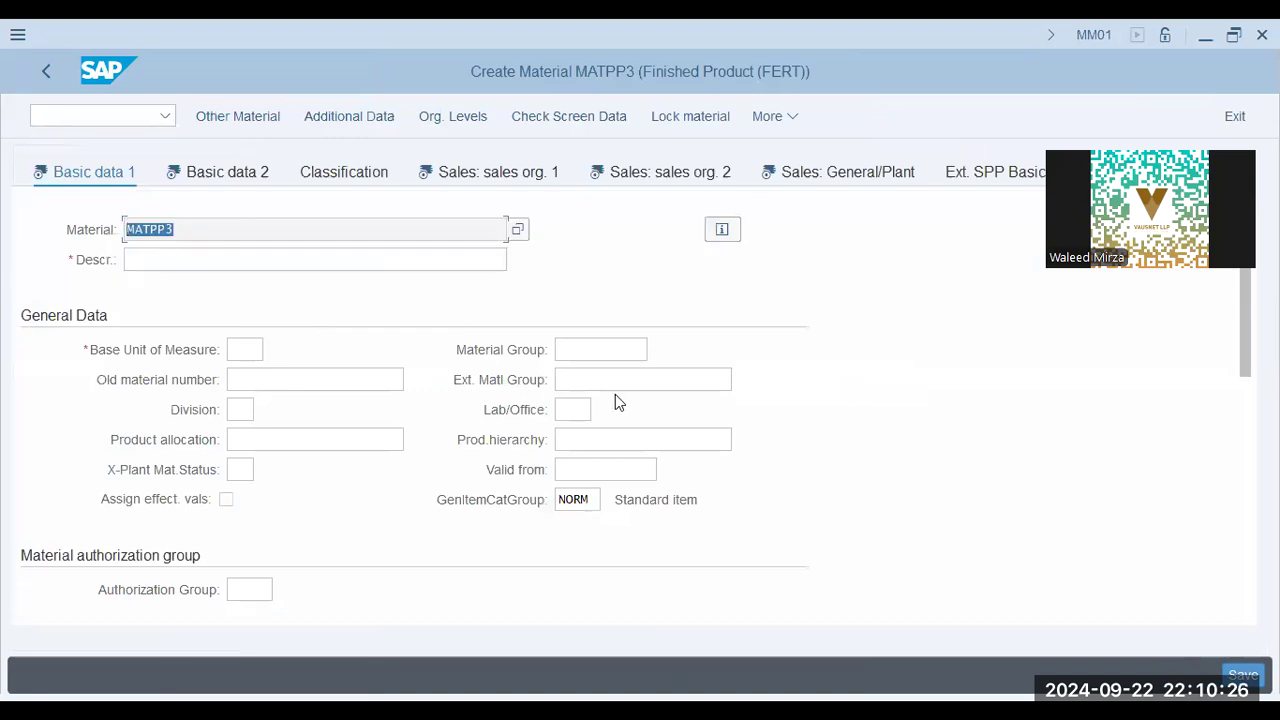
Fill in Basic data 1 with description MATPP3, base unit of measure PC, material group 01 and division 00.
{"action": "left_click", "coordinate": [397, 260]}
{"action": "type", "text": "MATPP3"}
{"action": "left_click", "coordinate": [251, 362]}
{"action": "left_click", "coordinate": [263, 380]}
{"action": "left_click", "coordinate": [589, 349]}
{"action": "left_click", "coordinate": [589, 386]}
{"action": "left_click", "coordinate": [238, 409]}
{"action": "left_click", "coordinate": [246, 439]}
Go through Basic data 2 to Sales: sales org. 1 and examine its delivering plant, tax data and quantity stipulation fields.
{"action": "left_click", "coordinate": [240, 172]}
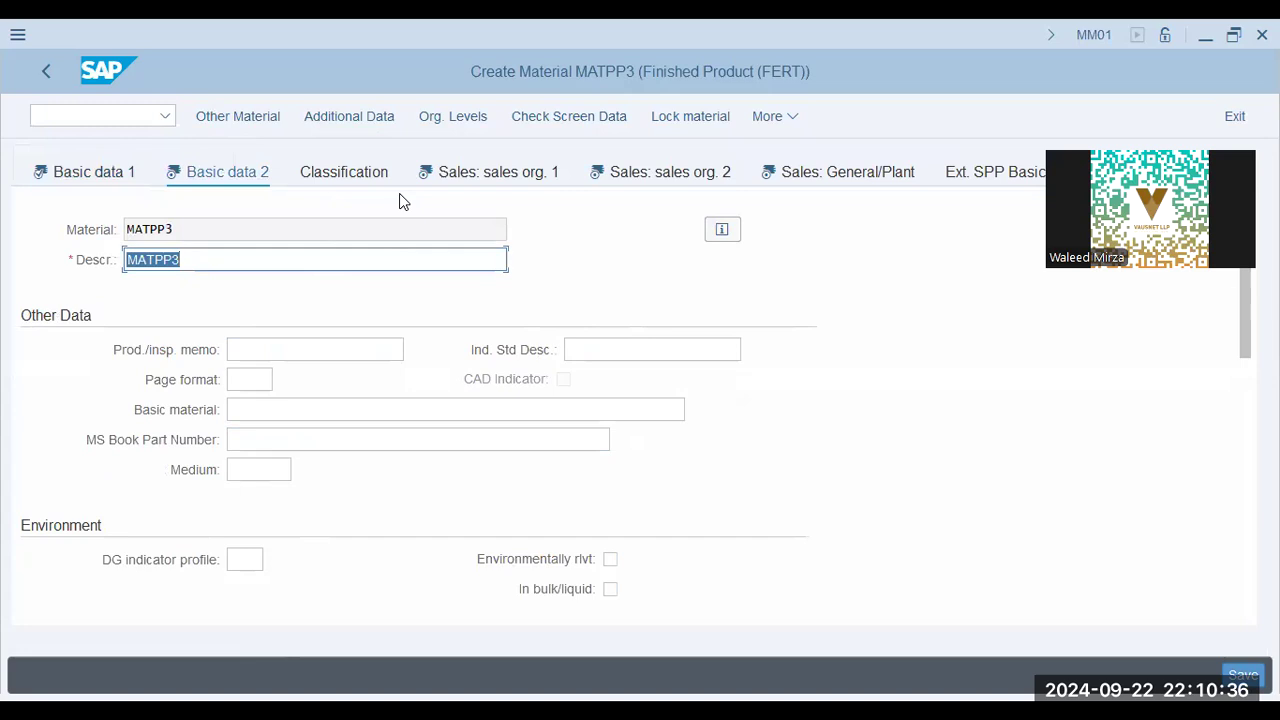
{"action": "left_click", "coordinate": [488, 174]}
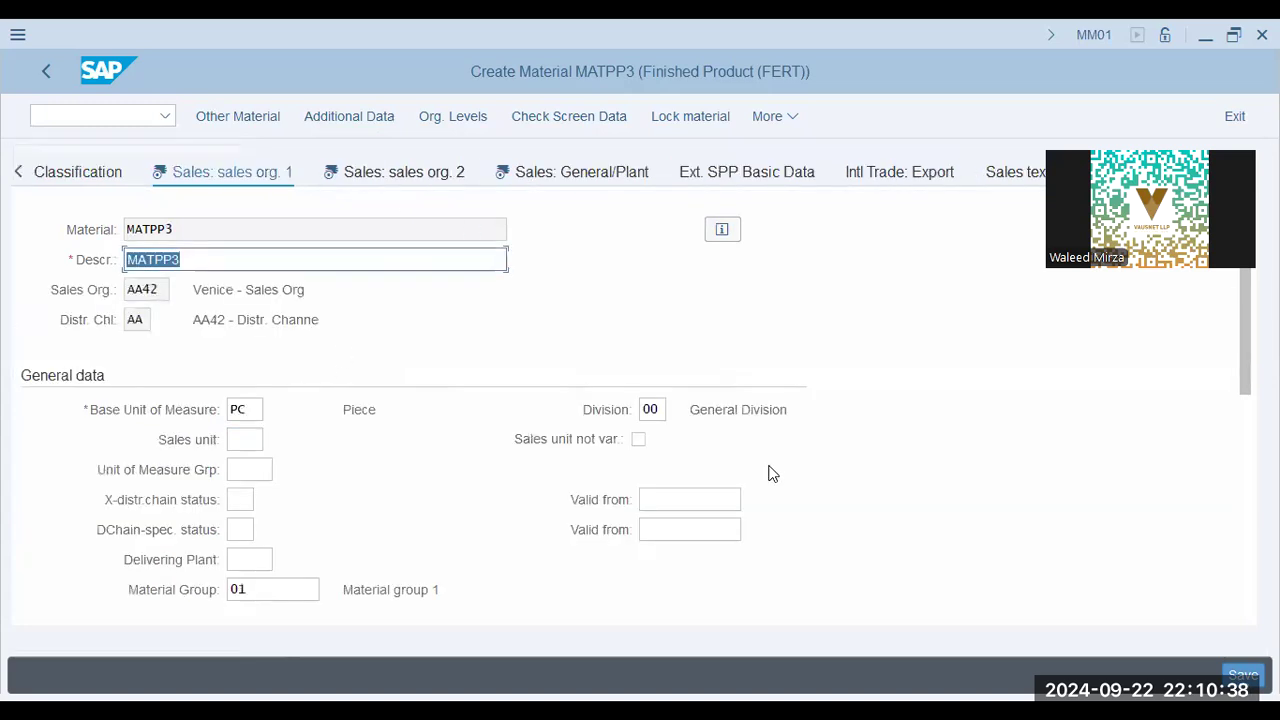
{"action": "left_click", "coordinate": [252, 562]}
{"action": "scroll", "coordinate": [311, 541], "scroll_direction": "down", "scroll_amount": 5}
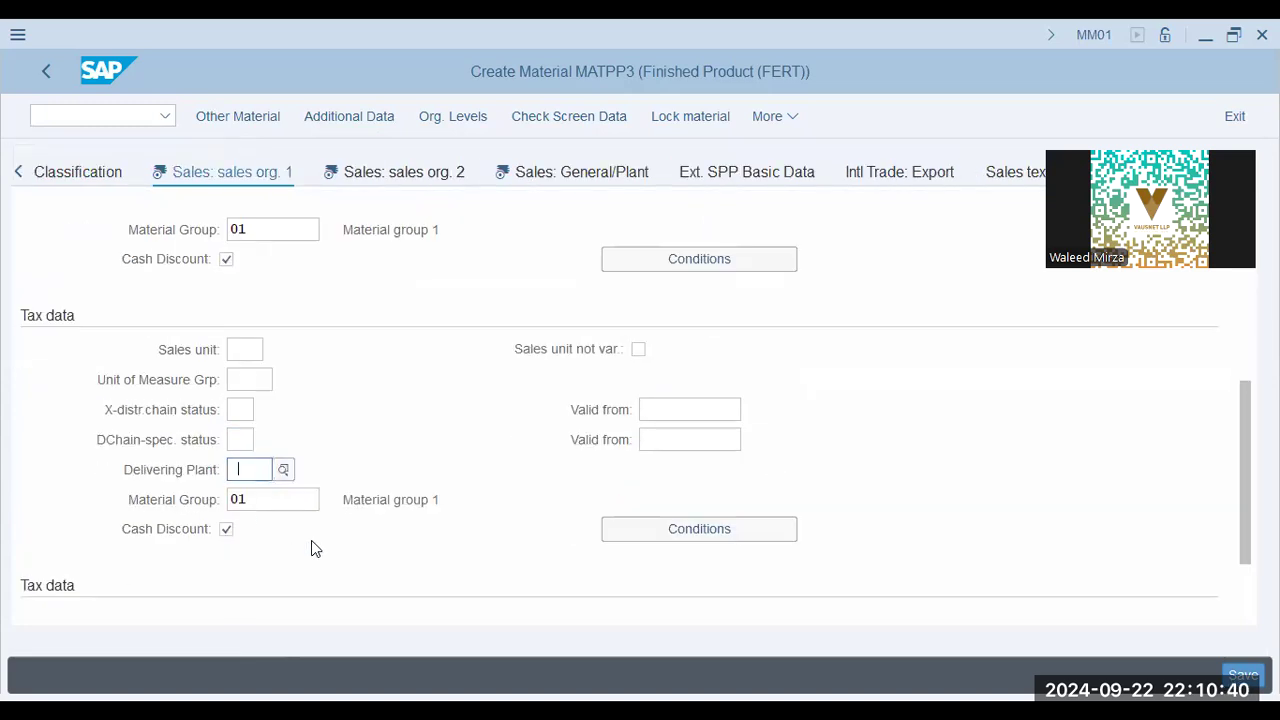
{"action": "scroll", "coordinate": [311, 542], "scroll_direction": "up", "scroll_amount": 5}
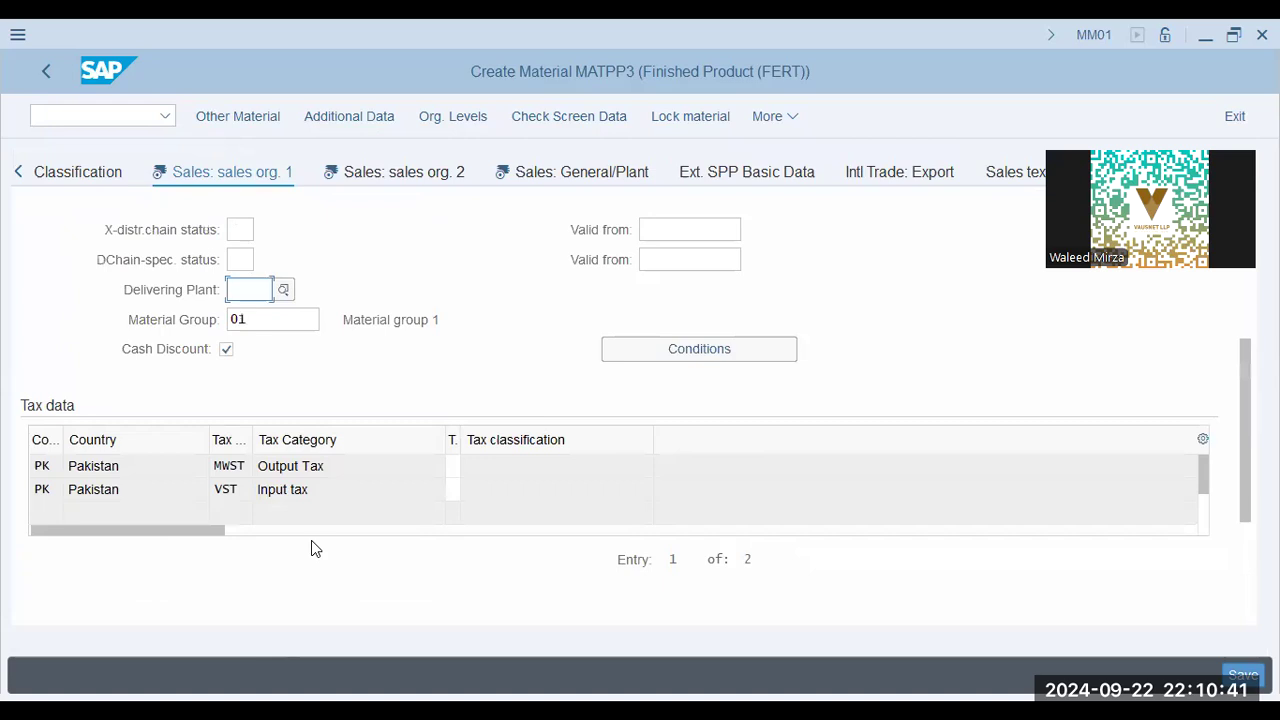
{"action": "scroll", "coordinate": [263, 463], "scroll_direction": "down", "scroll_amount": 5}
{"action": "left_click", "coordinate": [243, 469]}
{"action": "left_click", "coordinate": [245, 499]}
{"action": "left_click", "coordinate": [577, 470]}
Set the tax classification to 0 for Pakistan's output tax (MWST) and input tax (VST).
{"action": "left_click", "coordinate": [449, 286]}
{"action": "left_click", "coordinate": [530, 291]}
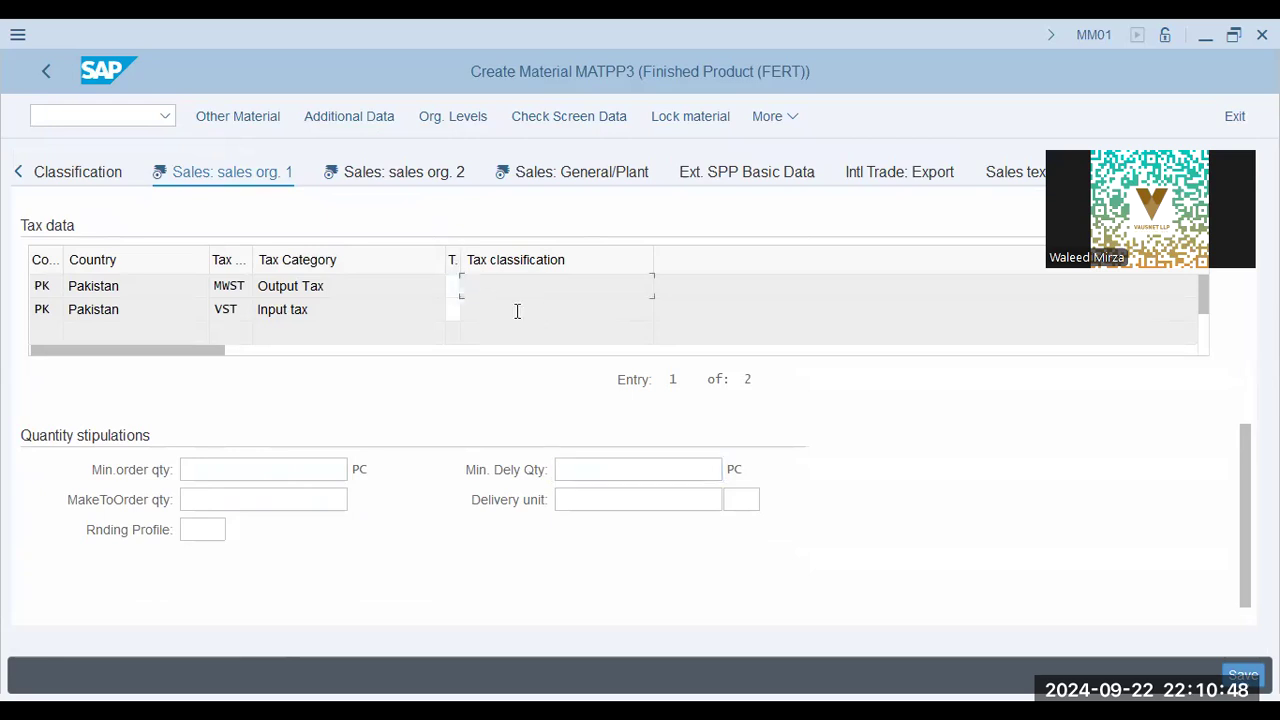
{"action": "left_click", "coordinate": [95, 286]}
{"action": "left_click", "coordinate": [120, 309]}
{"action": "left_click", "coordinate": [539, 291]}
{"action": "type", "text": "00"}
Open the Sales: sales org. 2 view and review its grouping terms, material groups and product attributes.
{"action": "left_click", "coordinate": [420, 178]}
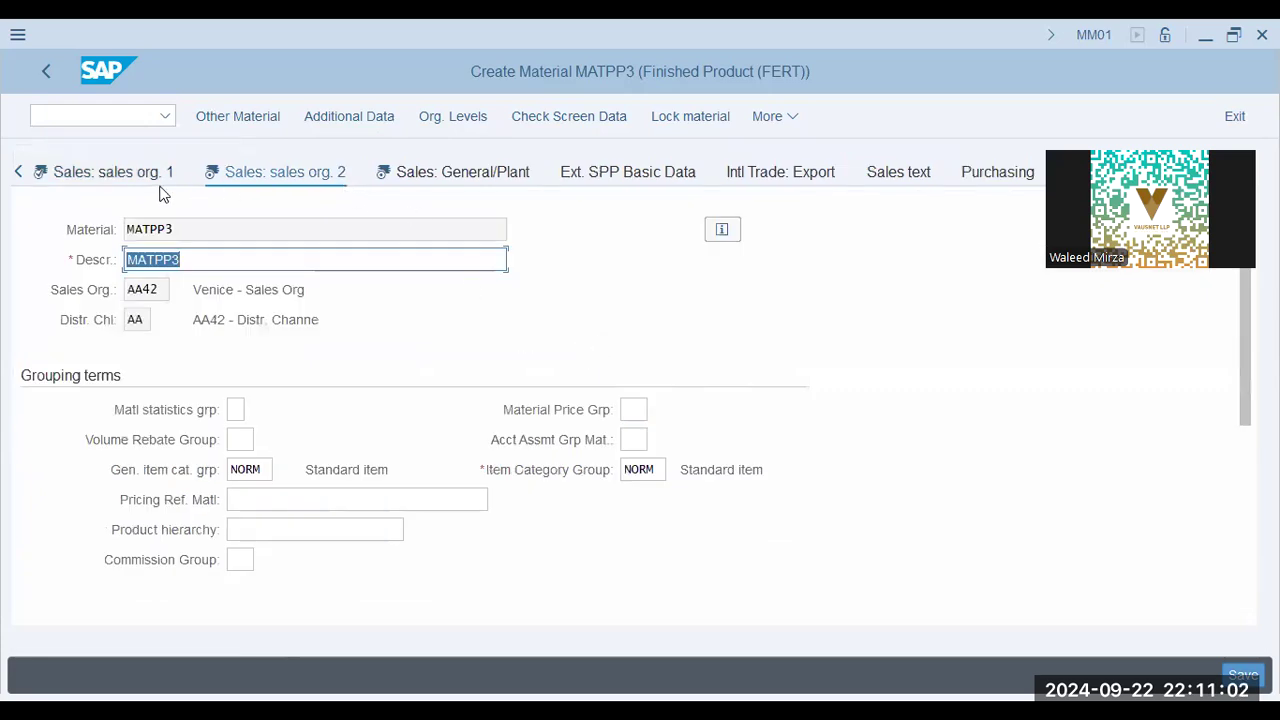
{"action": "left_click", "coordinate": [255, 440]}
{"action": "left_click", "coordinate": [630, 410]}
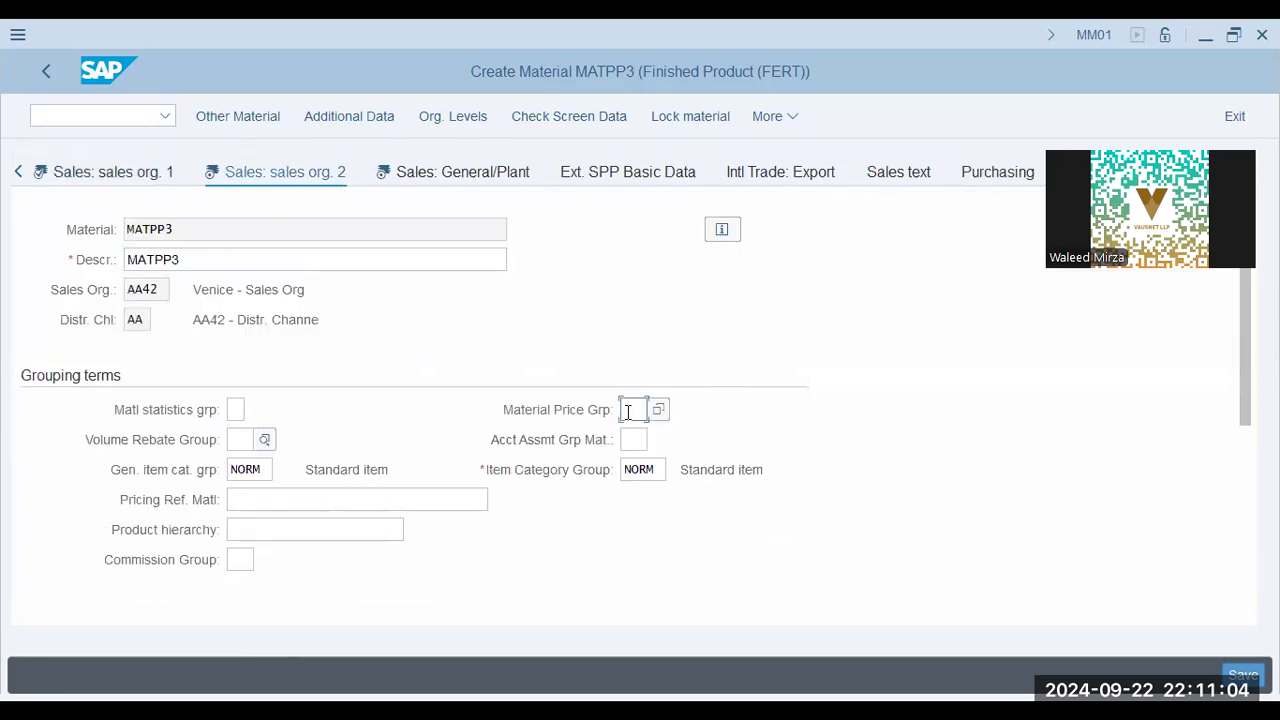
{"action": "scroll", "coordinate": [451, 480], "scroll_direction": "down", "scroll_amount": 3}
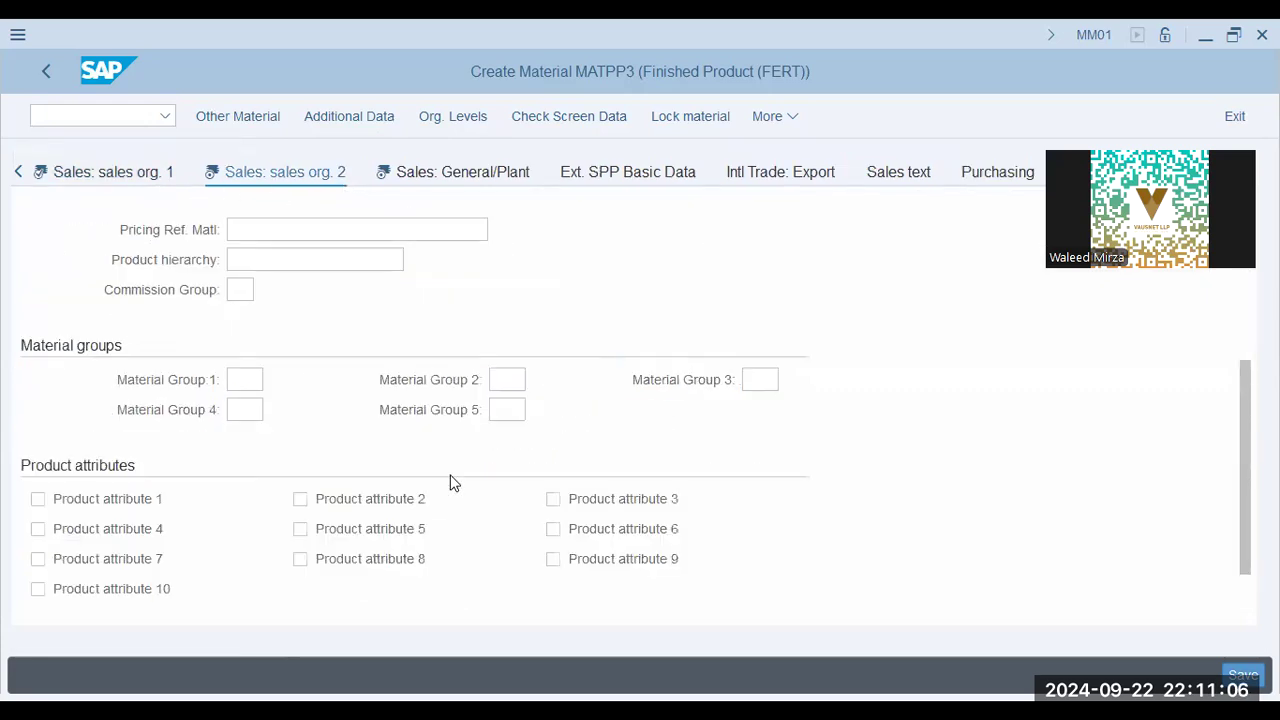
{"action": "scroll", "coordinate": [264, 360], "scroll_direction": "down", "scroll_amount": 1}
In the Sales: General/Plant view, set both the gross weight and the net weight to 1 KG.
{"action": "left_click", "coordinate": [484, 178]}
{"action": "left_click", "coordinate": [329, 409]}
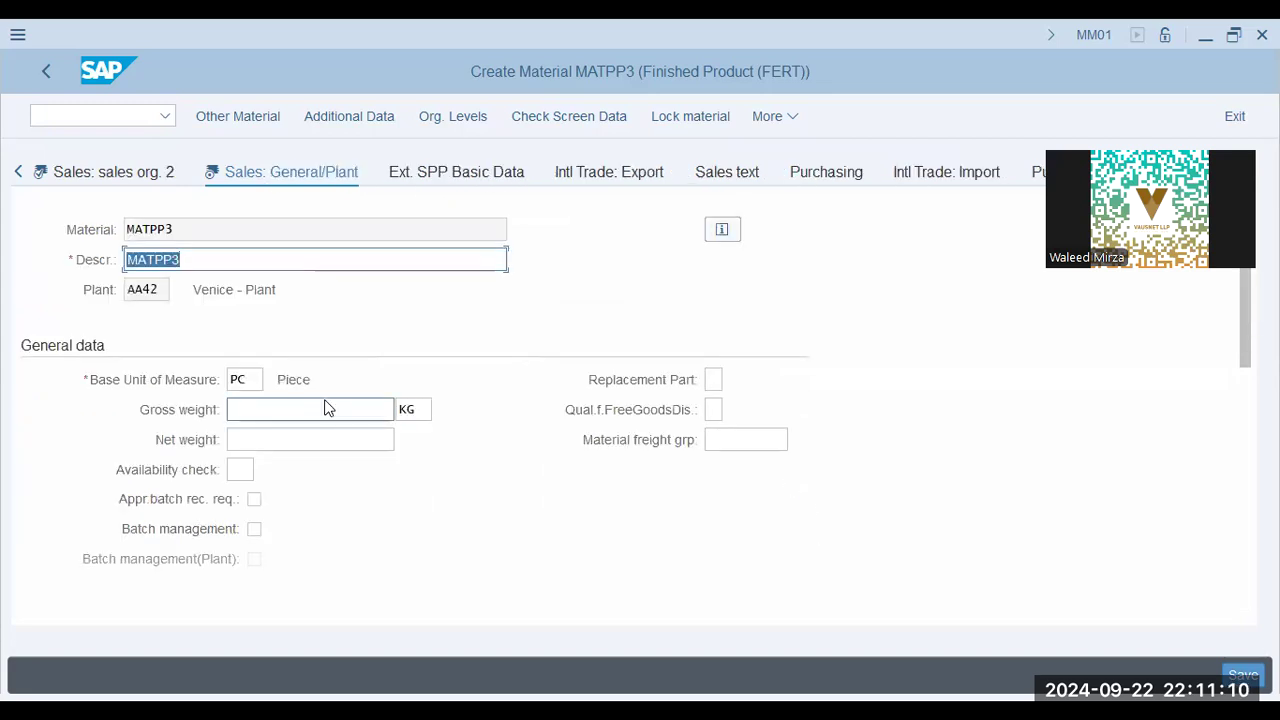
{"action": "left_click", "coordinate": [314, 440]}
{"action": "left_click", "coordinate": [308, 468]}
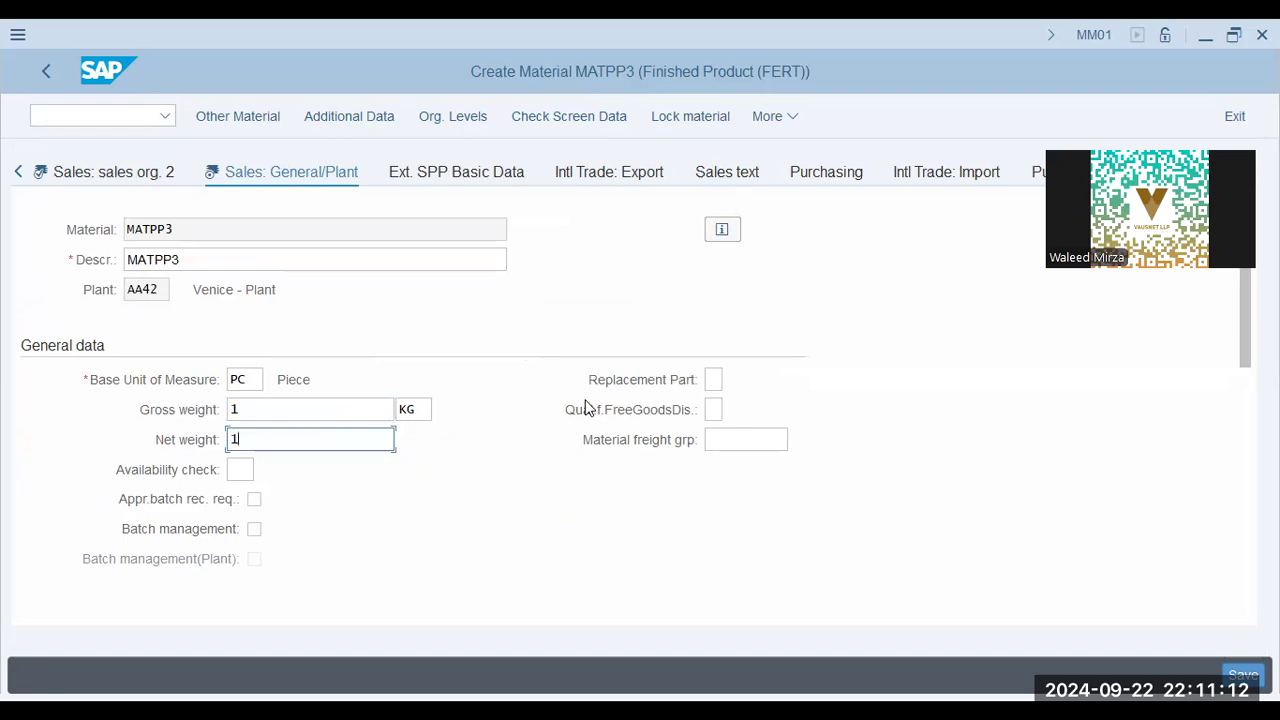
{"action": "left_click", "coordinate": [674, 427]}
Set the transportation group and the loading group to 0001 in the shipping data.
{"action": "scroll", "coordinate": [375, 470], "scroll_direction": "down", "scroll_amount": 5}
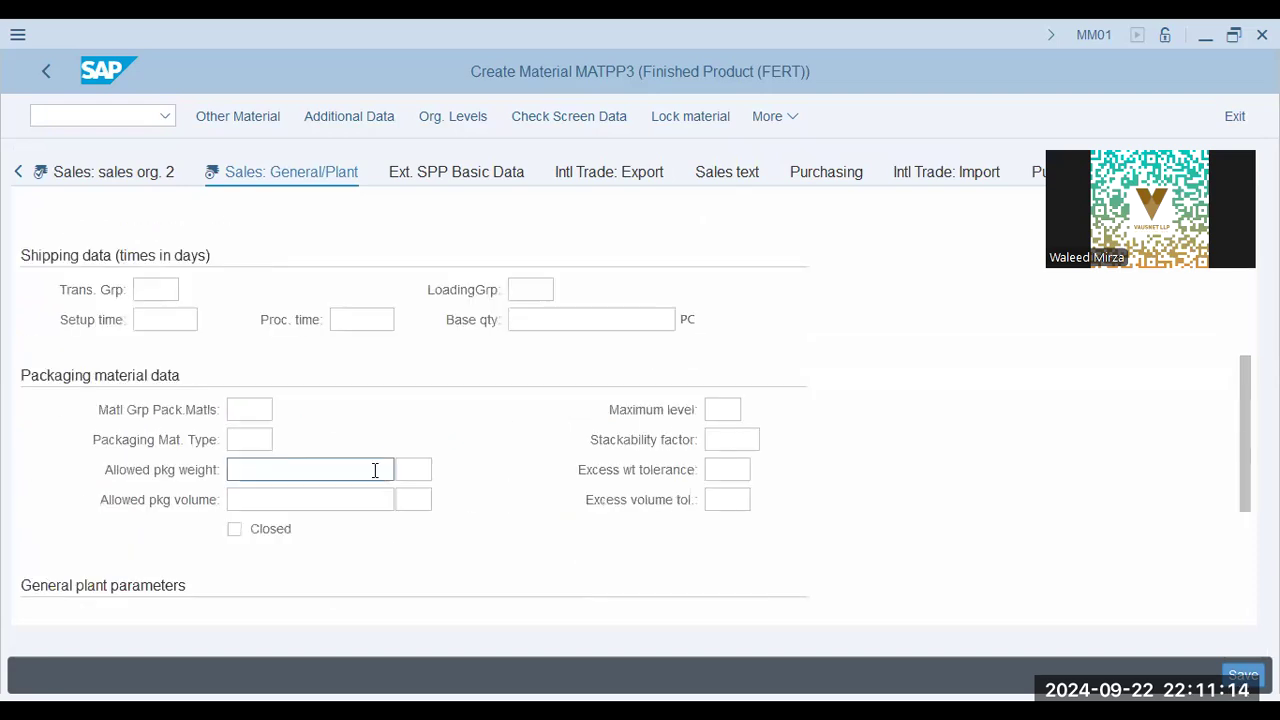
{"action": "left_click", "coordinate": [155, 290]}
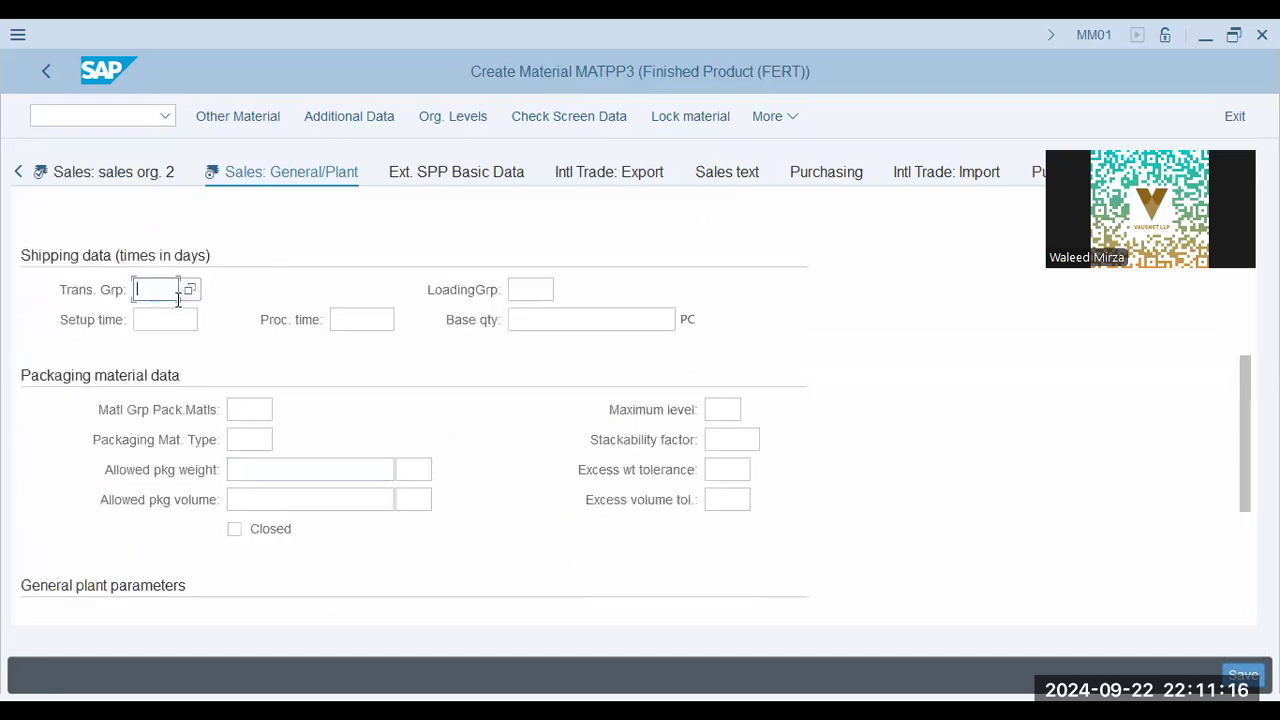
{"action": "left_click", "coordinate": [155, 318]}
{"action": "left_click", "coordinate": [531, 290]}
{"action": "left_click", "coordinate": [533, 318]}
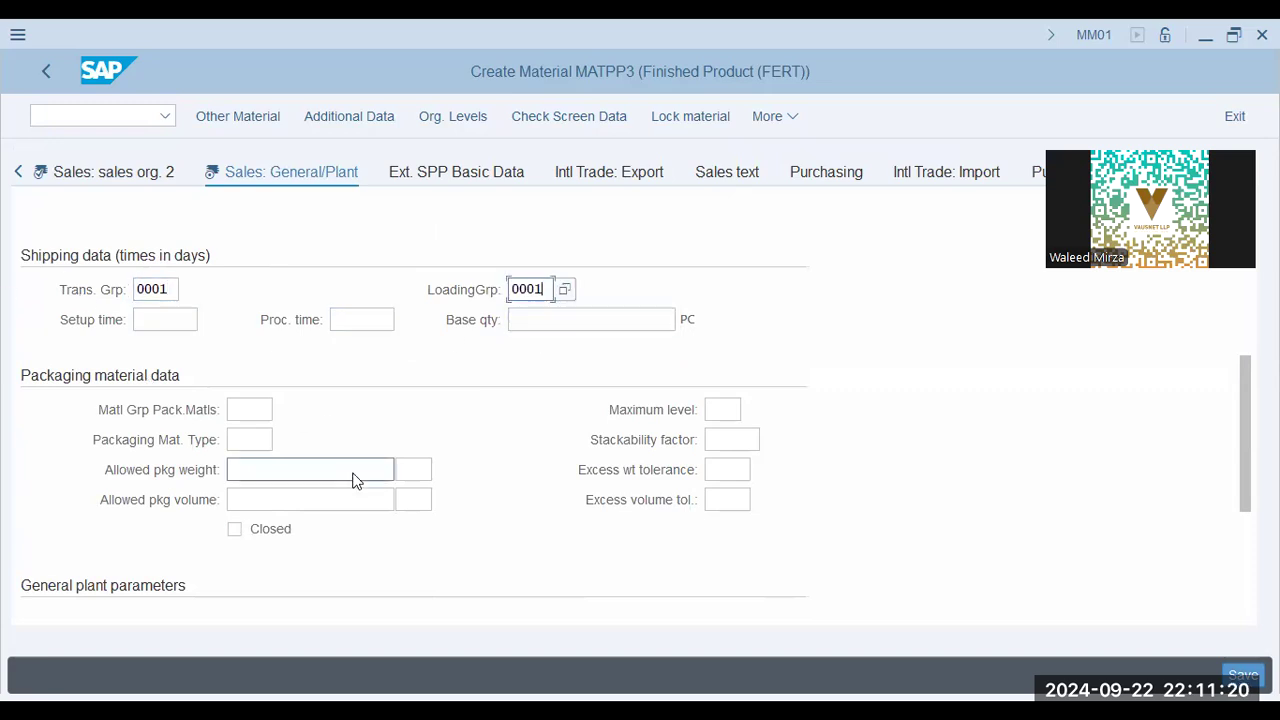
Review the packaging material data and general plant parameters in the Sales: General/Plant view.
{"action": "scroll", "coordinate": [357, 478], "scroll_direction": "down", "scroll_amount": 3}
{"action": "left_click", "coordinate": [249, 231]}
{"action": "left_click", "coordinate": [257, 260]}
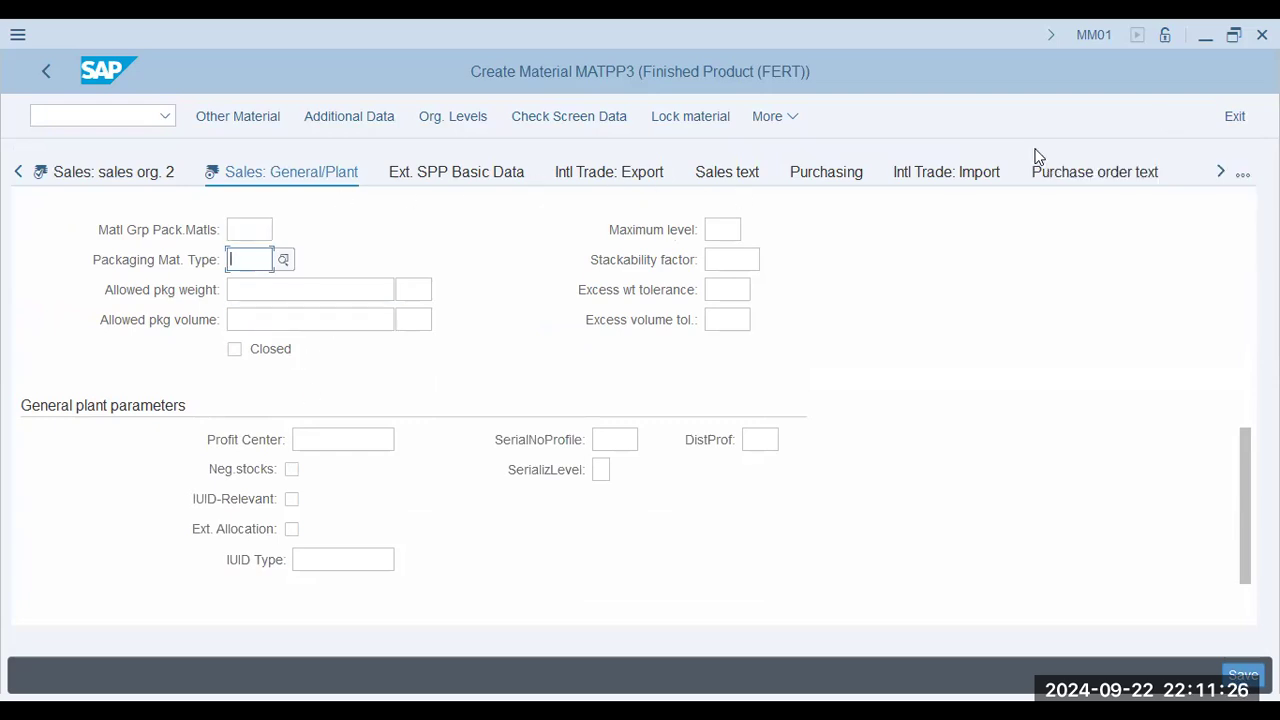
Open the MRP 1 view and review its general data, MRP procedure and lot size fields.
{"action": "left_click", "coordinate": [1220, 173]}
{"action": "left_click", "coordinate": [891, 178]}
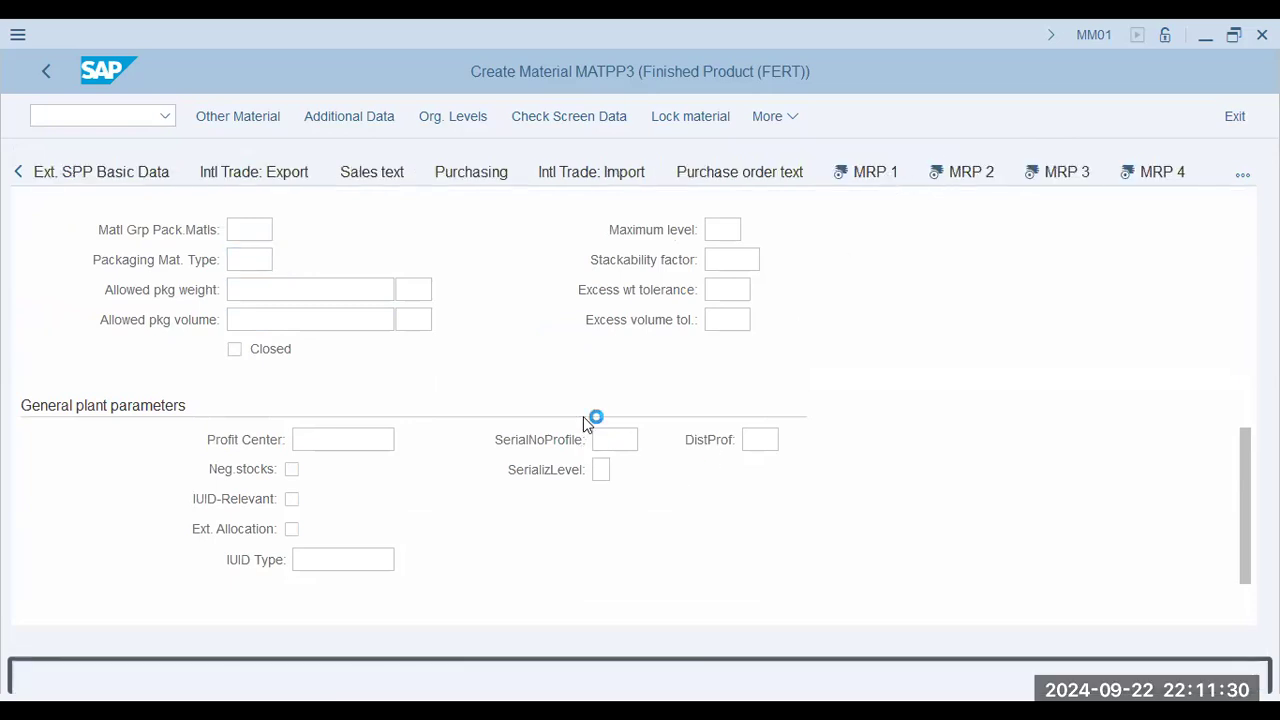
{"action": "left_click", "coordinate": [234, 409]}
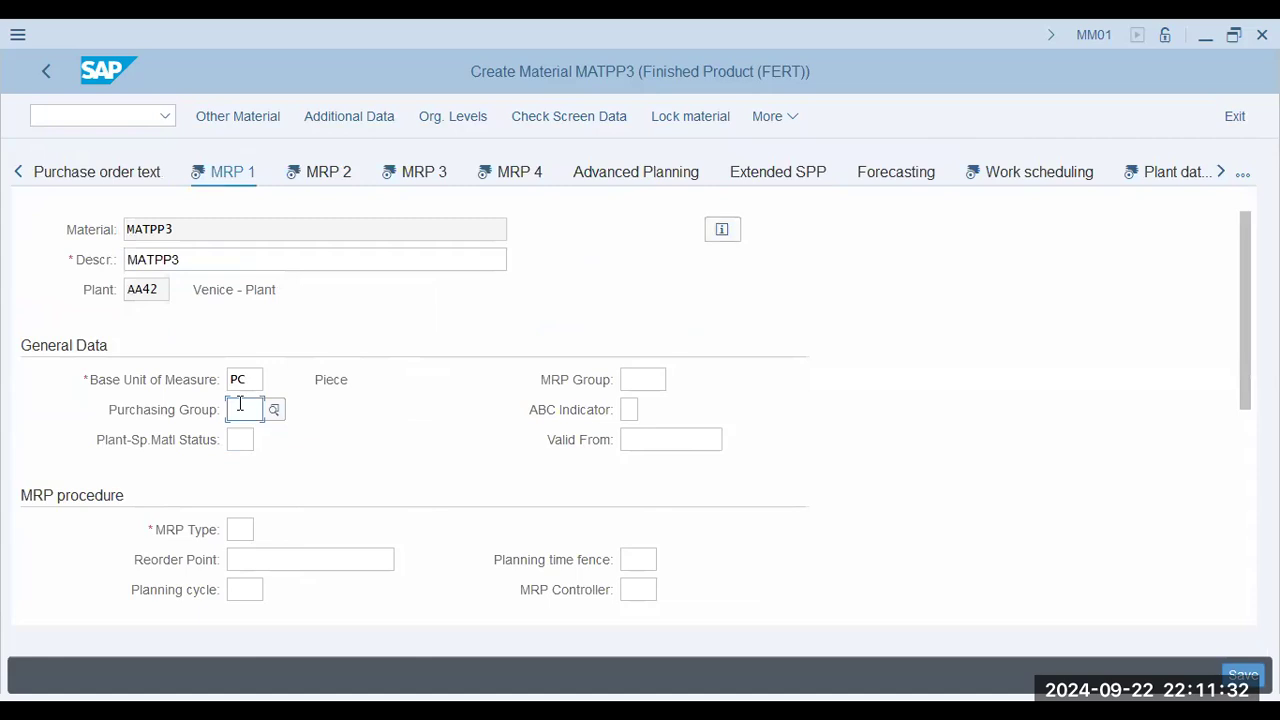
{"action": "scroll", "coordinate": [240, 404], "scroll_direction": "down", "scroll_amount": 5}
{"action": "scroll", "coordinate": [240, 404], "scroll_direction": "up", "scroll_amount": 5}
{"action": "scroll", "coordinate": [150, 330], "scroll_direction": "down", "scroll_amount": 3}
{"action": "scroll", "coordinate": [135, 330], "scroll_direction": "up", "scroll_amount": 3}
{"action": "scroll", "coordinate": [140, 344], "scroll_direction": "down", "scroll_amount": 3}
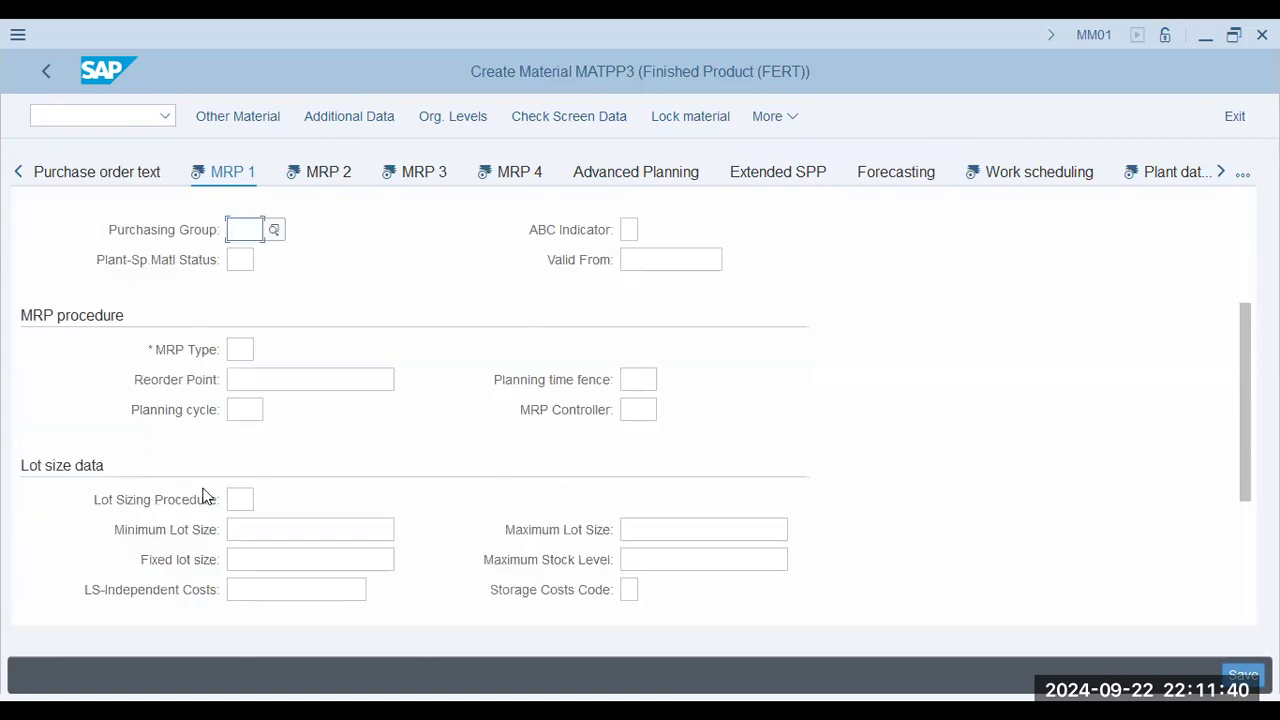
{"action": "scroll", "coordinate": [226, 500], "scroll_direction": "down", "scroll_amount": 3}
{"action": "scroll", "coordinate": [140, 450], "scroll_direction": "up", "scroll_amount": 6}
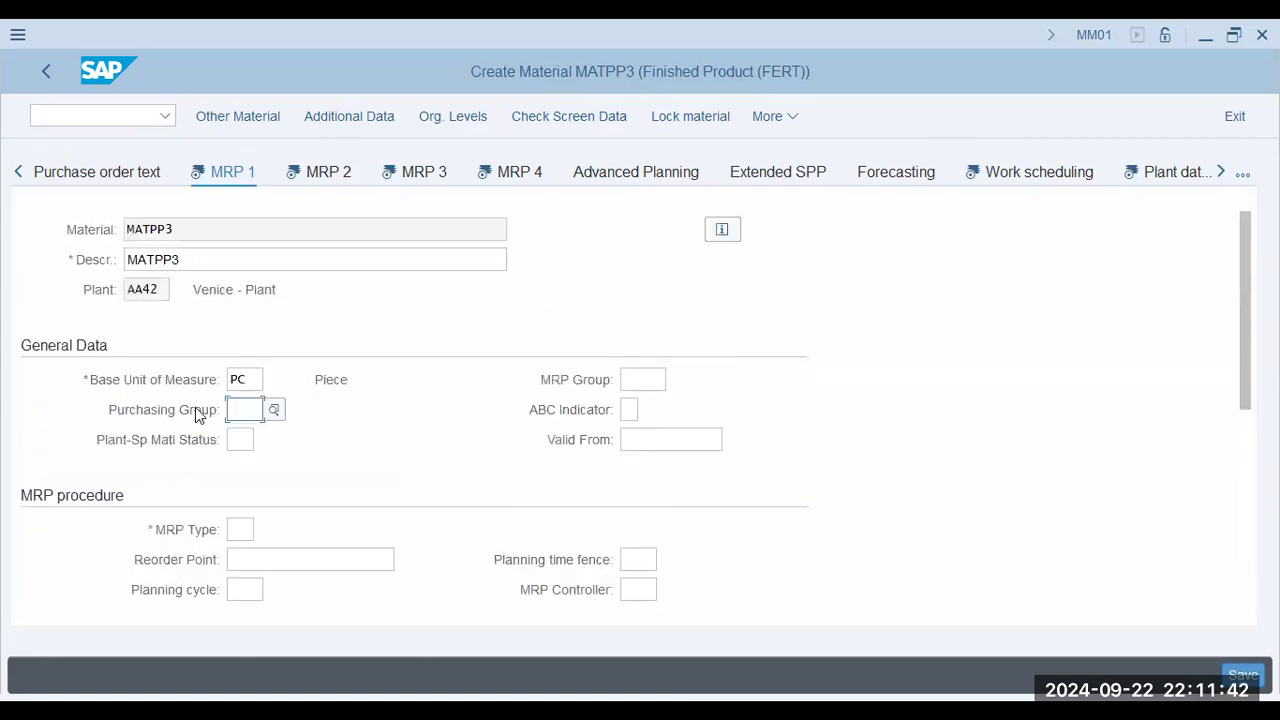
Set the MRP type to PD and the lot sizing procedure to EX in the MRP 1 view.
{"action": "left_click", "coordinate": [240, 529]}
{"action": "left_click", "coordinate": [250, 561]}
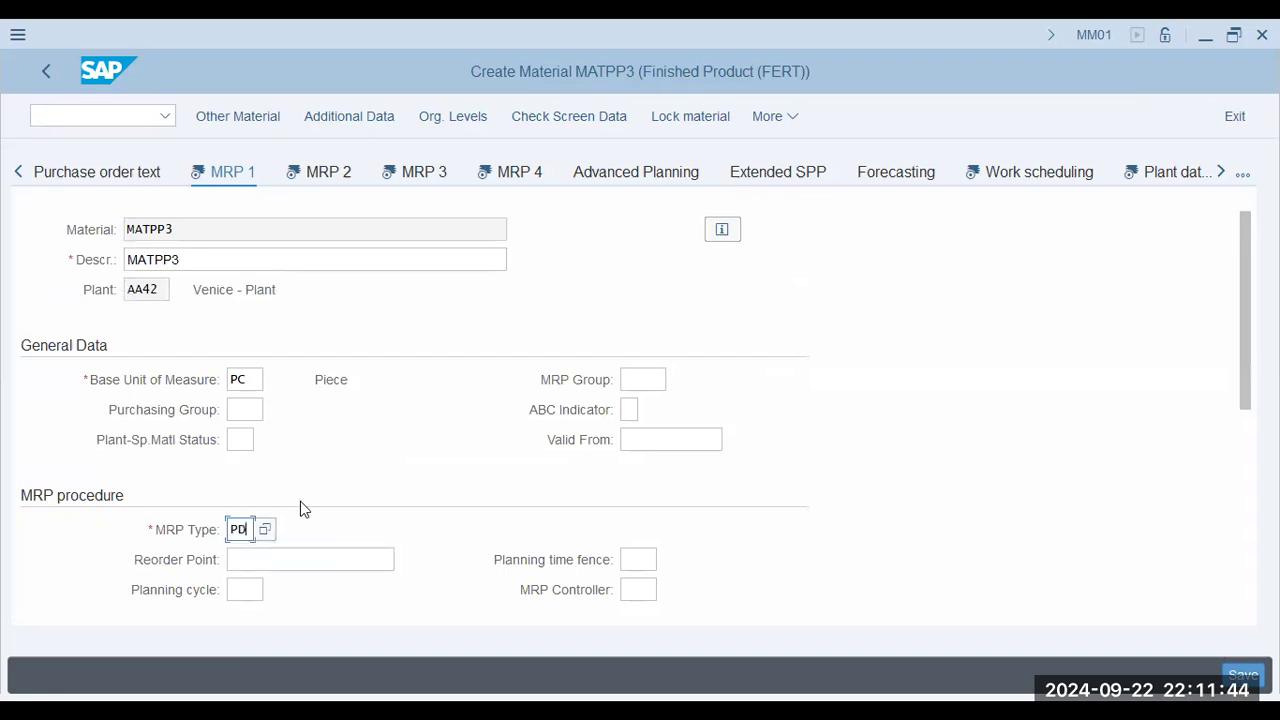
{"action": "scroll", "coordinate": [300, 501], "scroll_direction": "down", "scroll_amount": 3}
{"action": "left_click", "coordinate": [238, 497]}
{"action": "type", "text": "ex"}
{"action": "scroll", "coordinate": [314, 505], "scroll_direction": "down", "scroll_amount": 3}
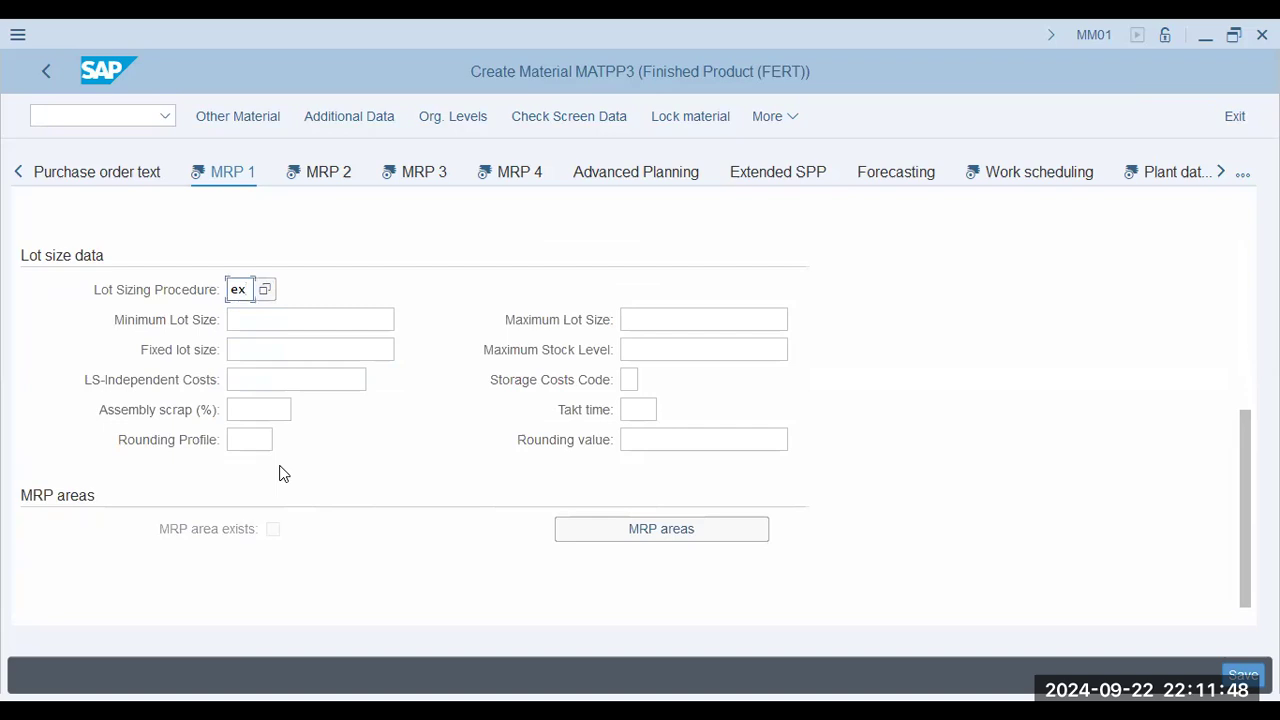
{"action": "scroll", "coordinate": [283, 472], "scroll_direction": "up", "scroll_amount": 5}
Set the MRP controller to 001 and the planning cycle to S01 in the MRP procedure data.
{"action": "left_click", "coordinate": [642, 380]}
{"action": "left_click", "coordinate": [660, 410]}
{"action": "scroll", "coordinate": [659, 470], "scroll_direction": "down", "scroll_amount": 2}
{"action": "left_click", "coordinate": [632, 408]}
{"action": "left_click", "coordinate": [648, 445]}
{"action": "left_click", "coordinate": [258, 412]}
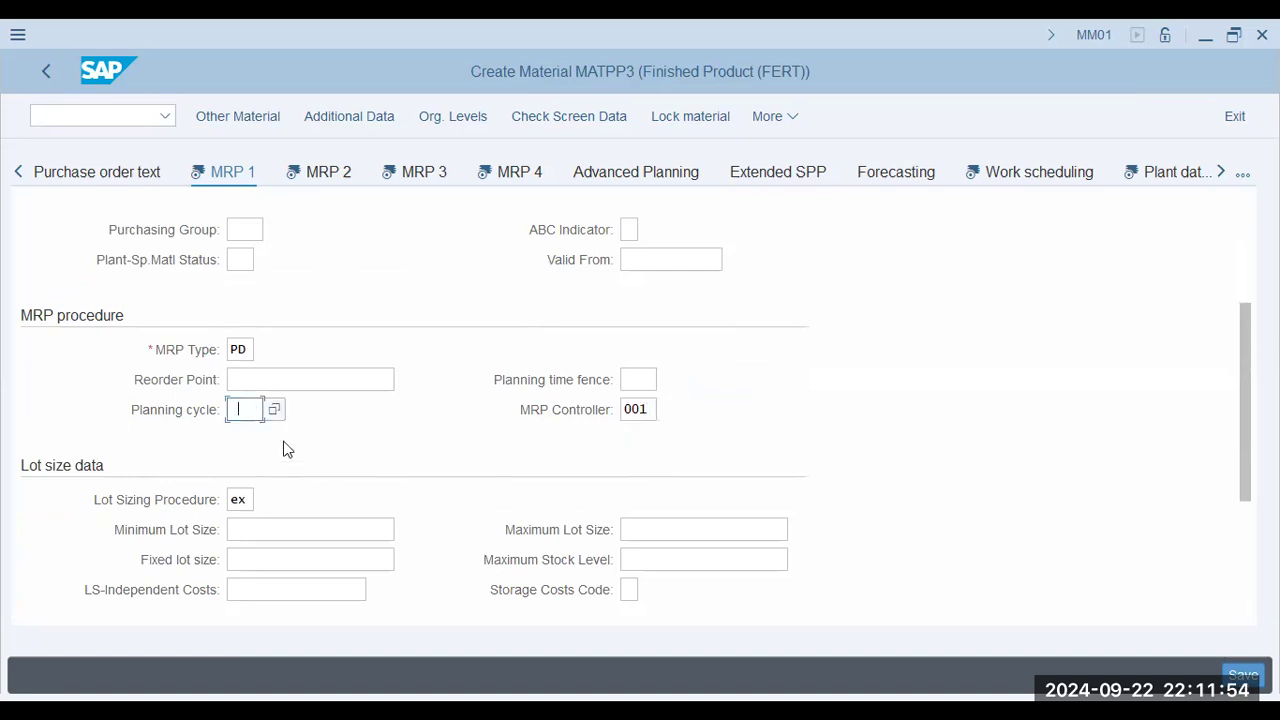
{"action": "left_click", "coordinate": [282, 445]}
{"action": "left_click", "coordinate": [277, 386]}
Review the remaining lot size data, including maximum stock level, independent costs, assembly scrap and rounding profile.
{"action": "scroll", "coordinate": [302, 441], "scroll_direction": "down", "scroll_amount": 3}
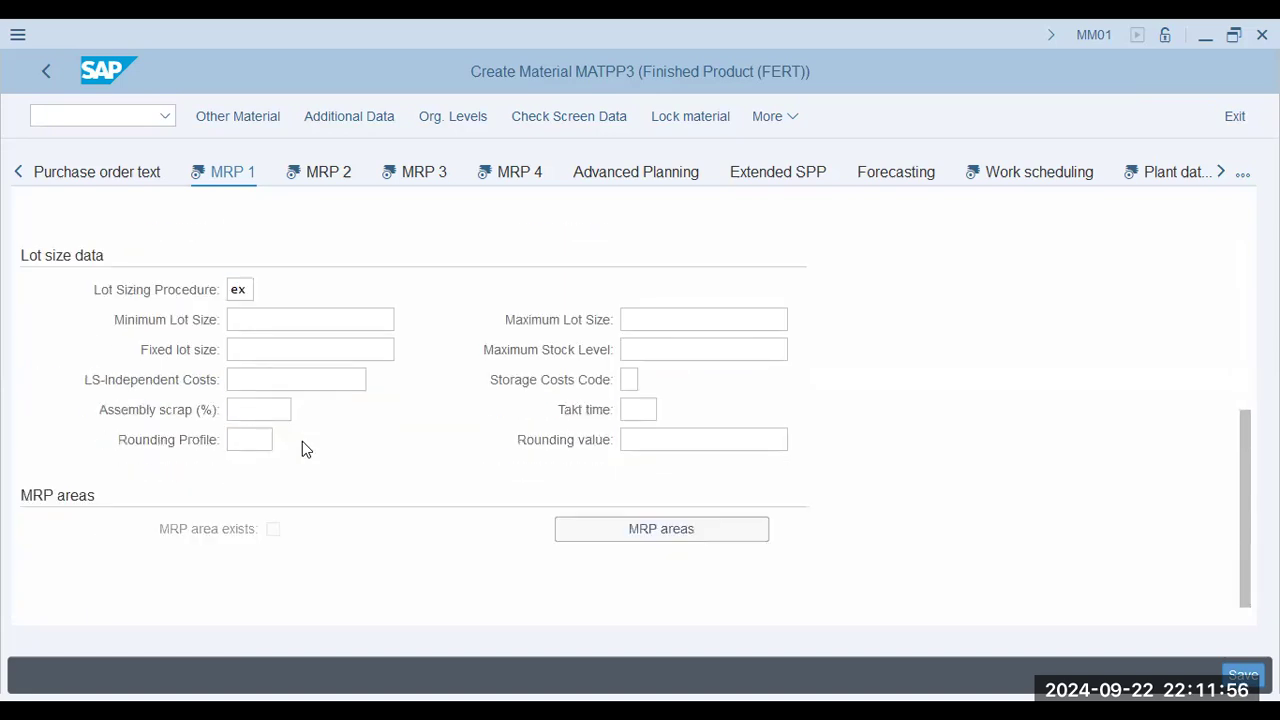
{"action": "scroll", "coordinate": [302, 441], "scroll_direction": "up", "scroll_amount": 5}
{"action": "scroll", "coordinate": [302, 448], "scroll_direction": "down", "scroll_amount": 3}
{"action": "left_click", "coordinate": [683, 470]}
{"action": "left_click", "coordinate": [334, 499]}
{"action": "left_click", "coordinate": [265, 527]}
{"action": "left_click", "coordinate": [249, 555]}
{"action": "left_click", "coordinate": [634, 563]}
Open the MRP 2 view and review its procurement, scheduling and net requirements fields.
{"action": "left_click", "coordinate": [466, 574]}
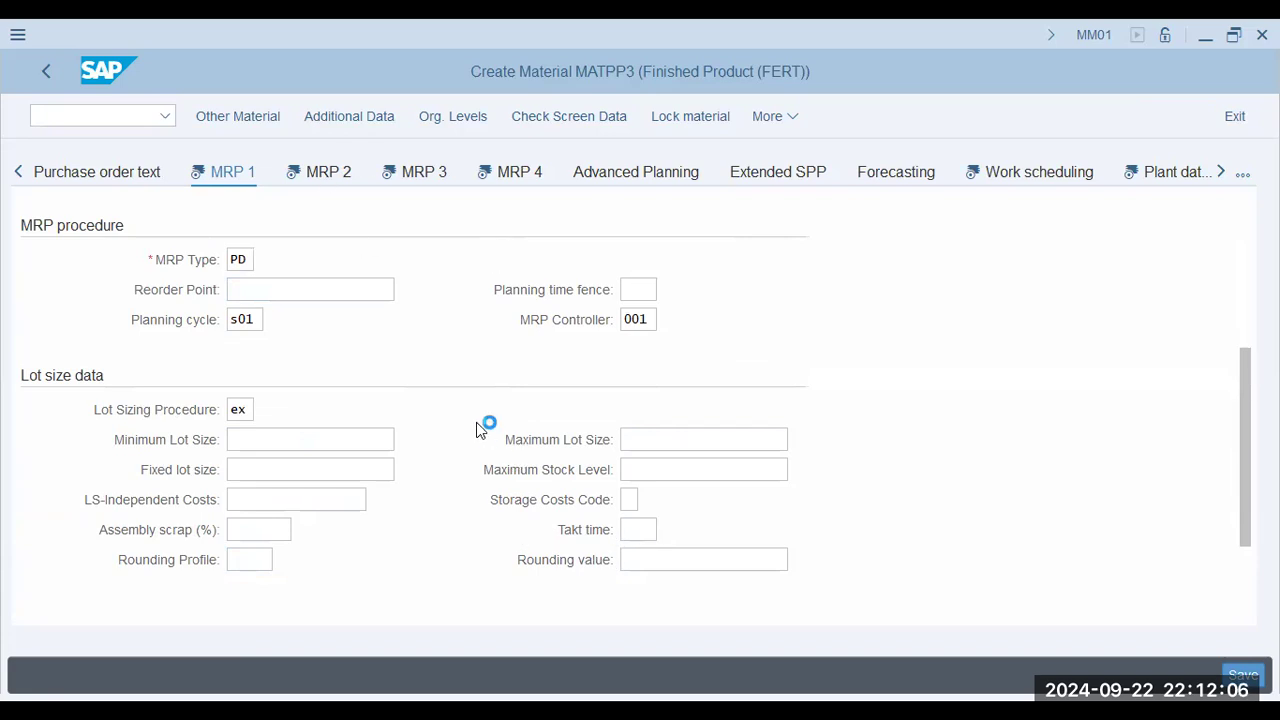
{"action": "scroll", "coordinate": [85, 490], "scroll_direction": "down", "scroll_amount": 3}
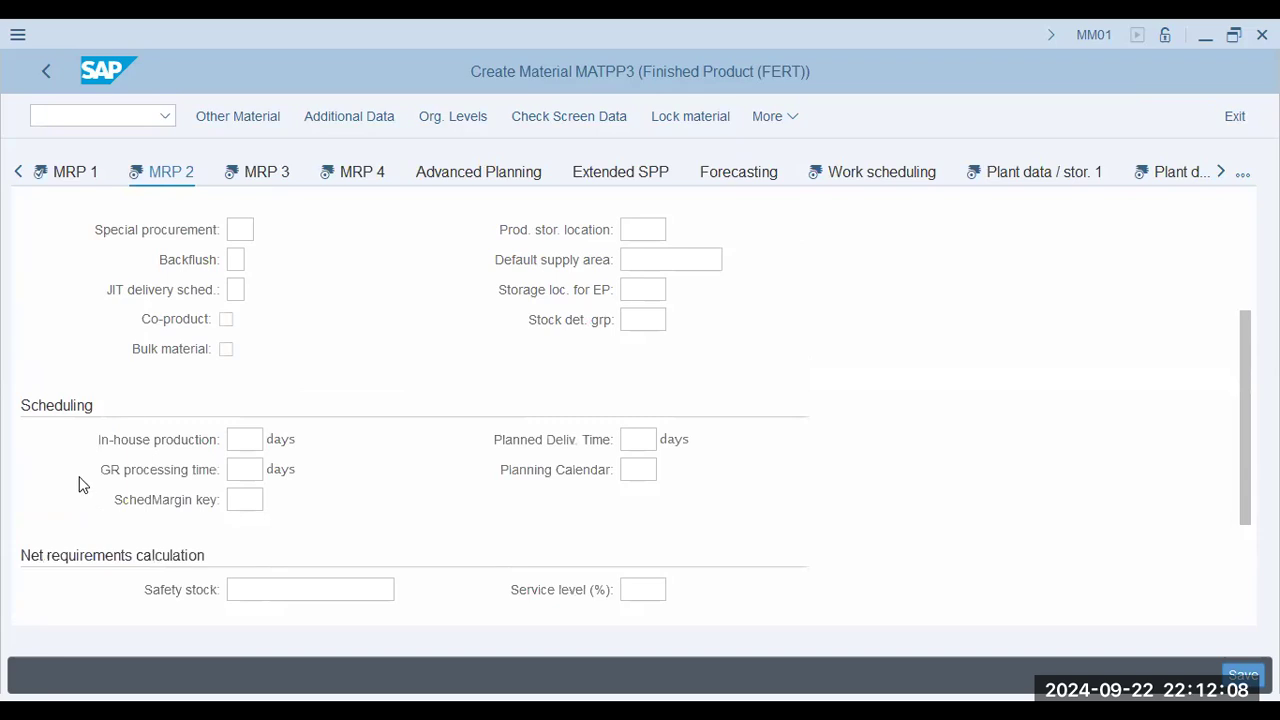
{"action": "scroll", "coordinate": [113, 490], "scroll_direction": "down", "scroll_amount": 2}
{"action": "scroll", "coordinate": [98, 445], "scroll_direction": "up", "scroll_amount": 4}
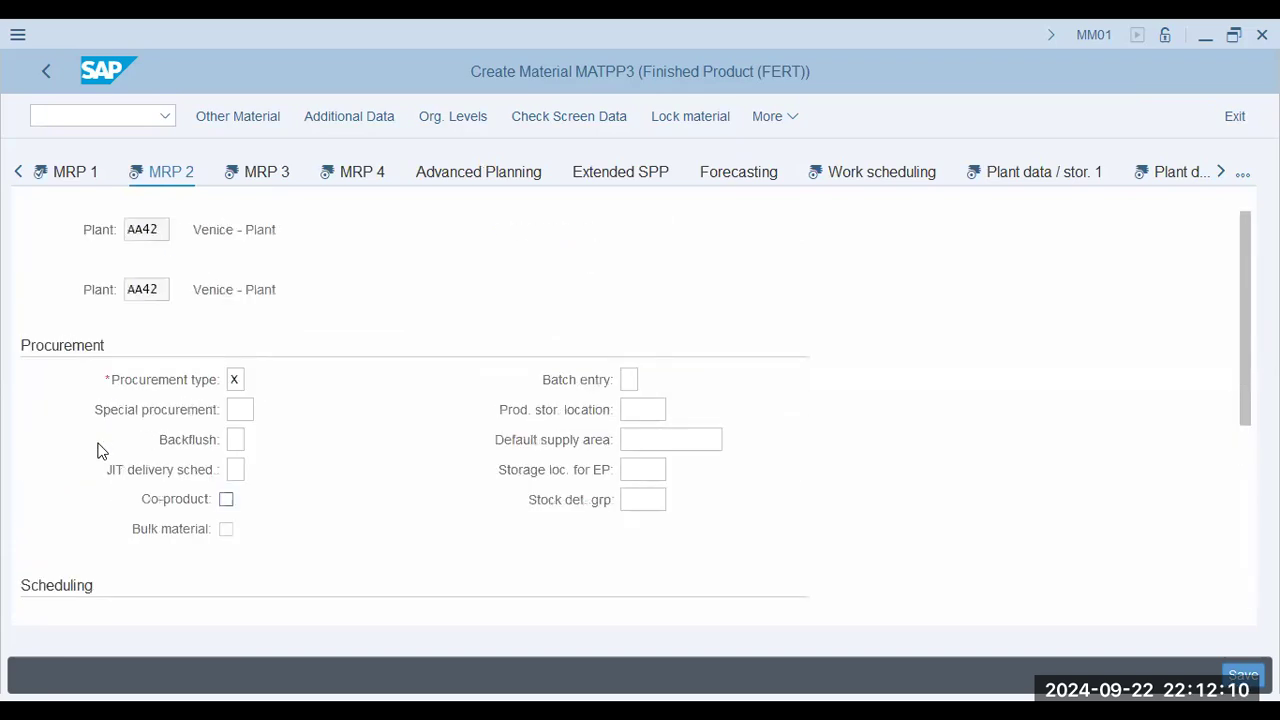
{"action": "left_click", "coordinate": [244, 411]}
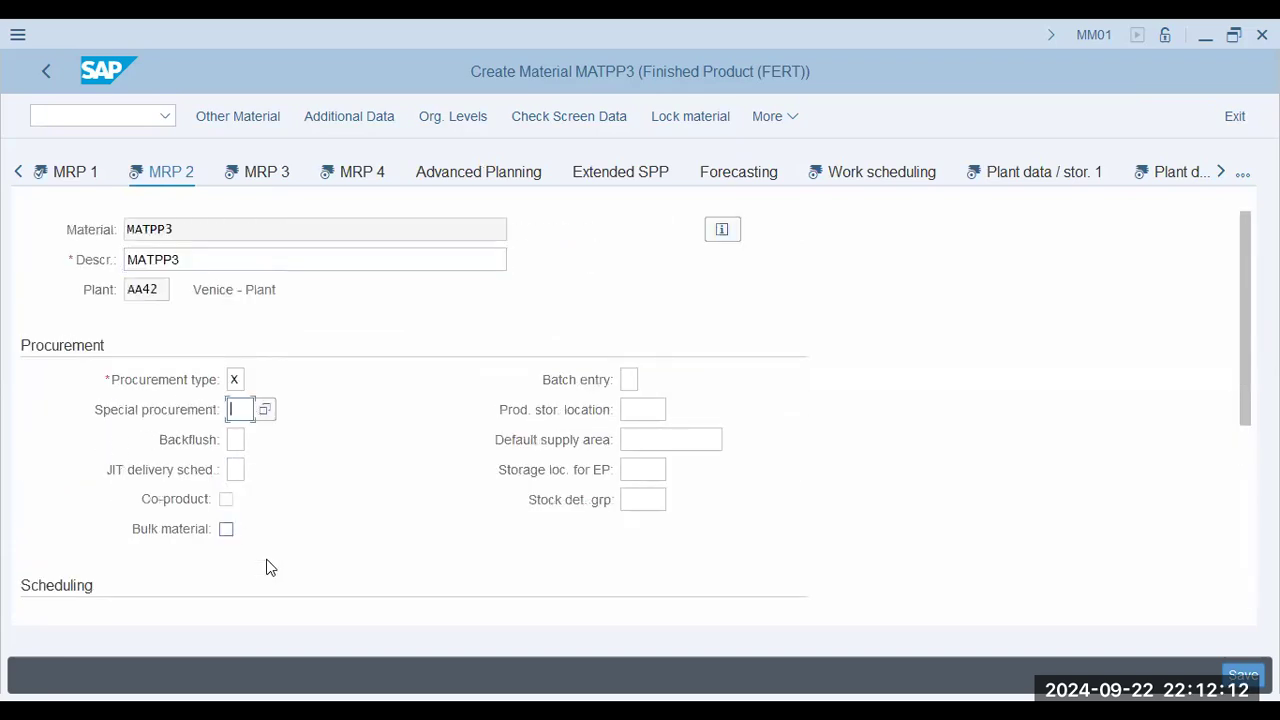
Set the in-house production time, GR processing time and planned delivery time to 1 day each in the scheduling data.
{"action": "scroll", "coordinate": [641, 526], "scroll_direction": "down", "scroll_amount": 4}
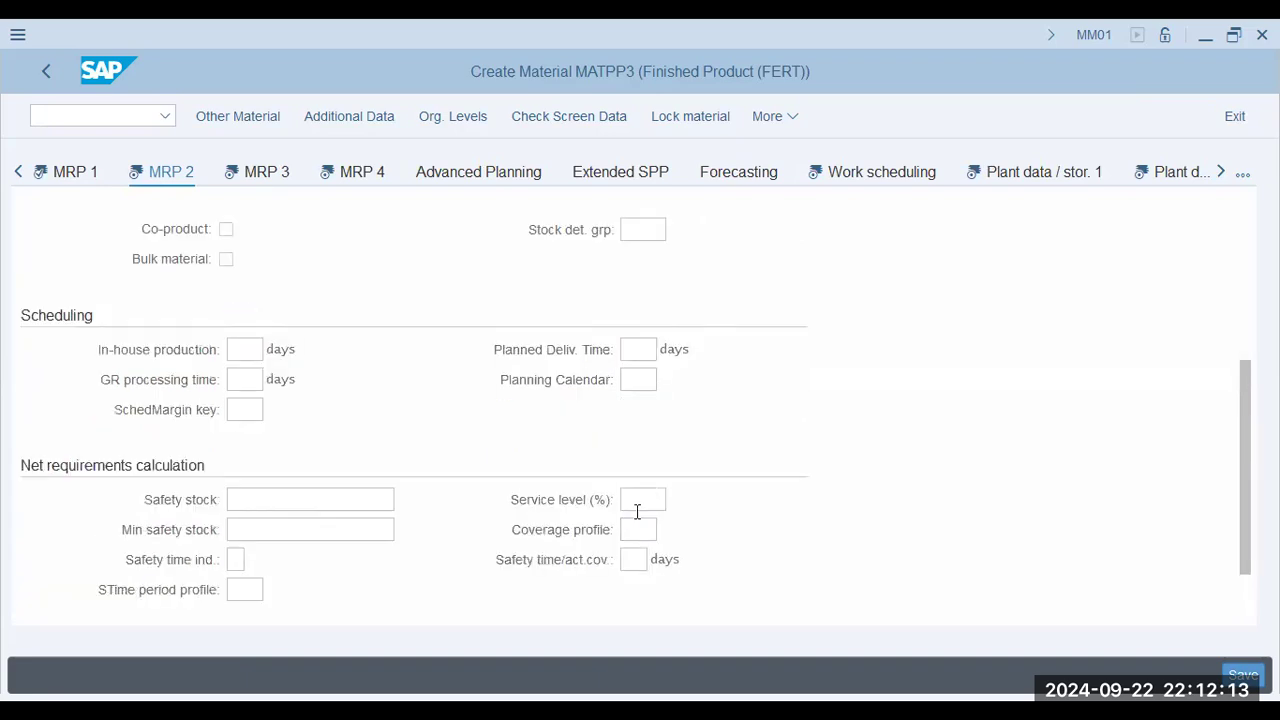
{"action": "left_click", "coordinate": [262, 349]}
{"action": "type", "text": "1"}
{"action": "left_click", "coordinate": [249, 379]}
{"action": "type", "text": "1"}
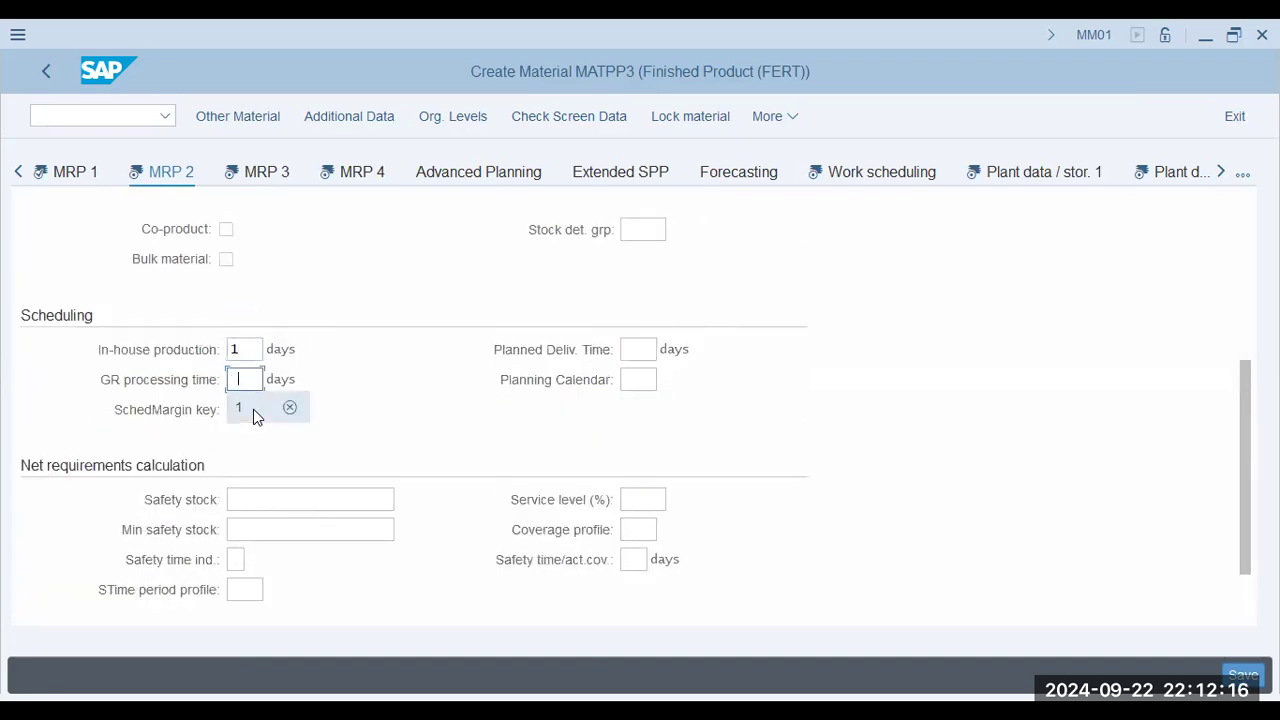
{"action": "left_click", "coordinate": [632, 349]}
{"action": "type", "text": "1"}
{"action": "left_click", "coordinate": [639, 378]}
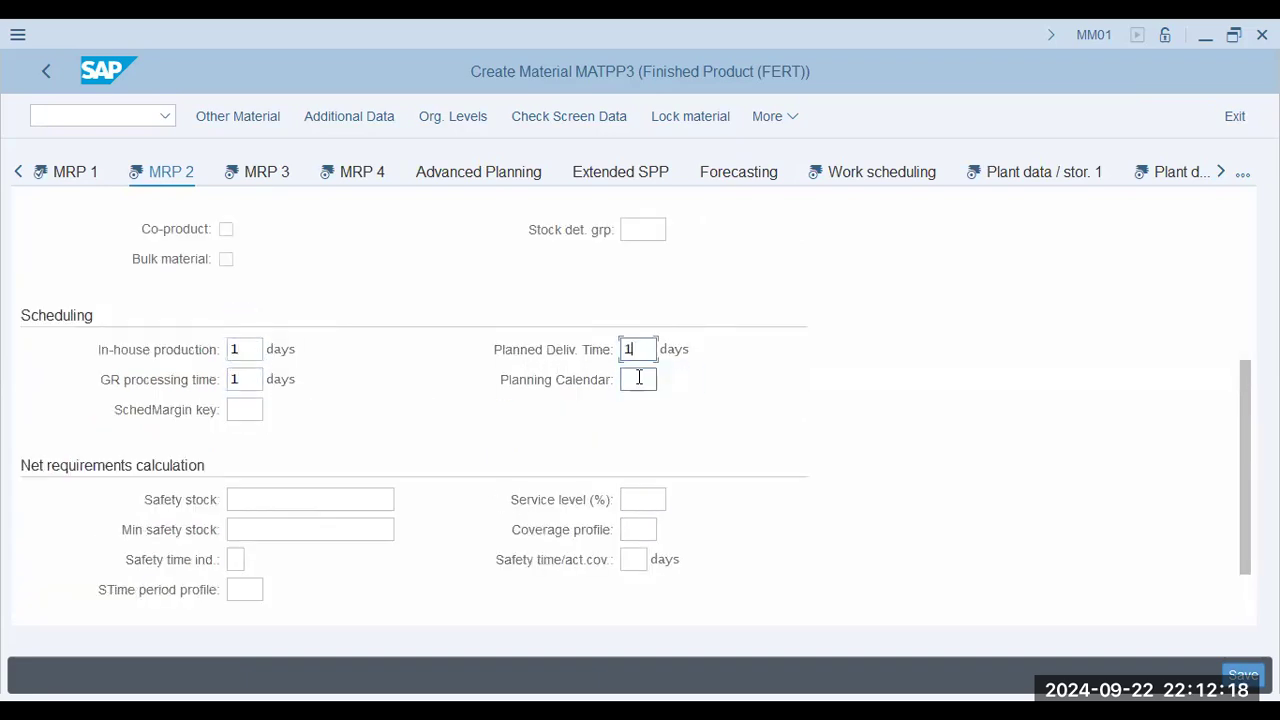
{"action": "scroll", "coordinate": [332, 466], "scroll_direction": "down", "scroll_amount": 1}
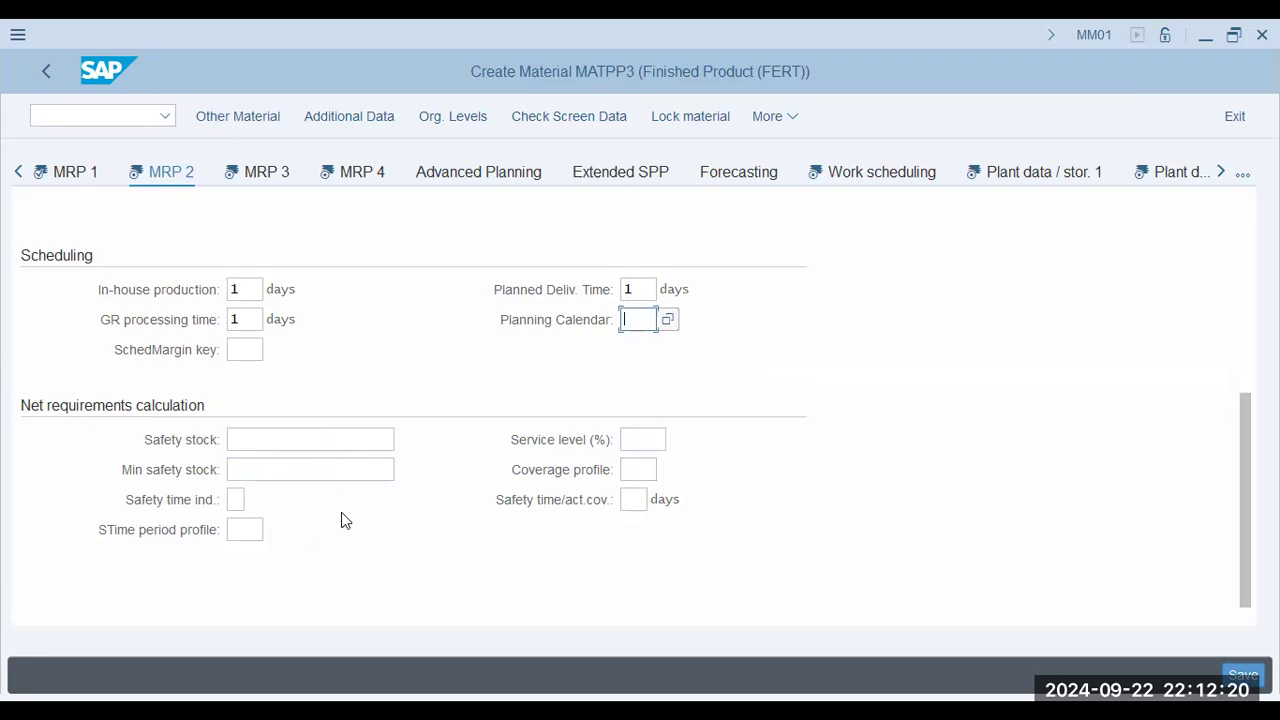
Open the MRP 3 view and set the planning strategy group to 10.
{"action": "left_click", "coordinate": [260, 176]}
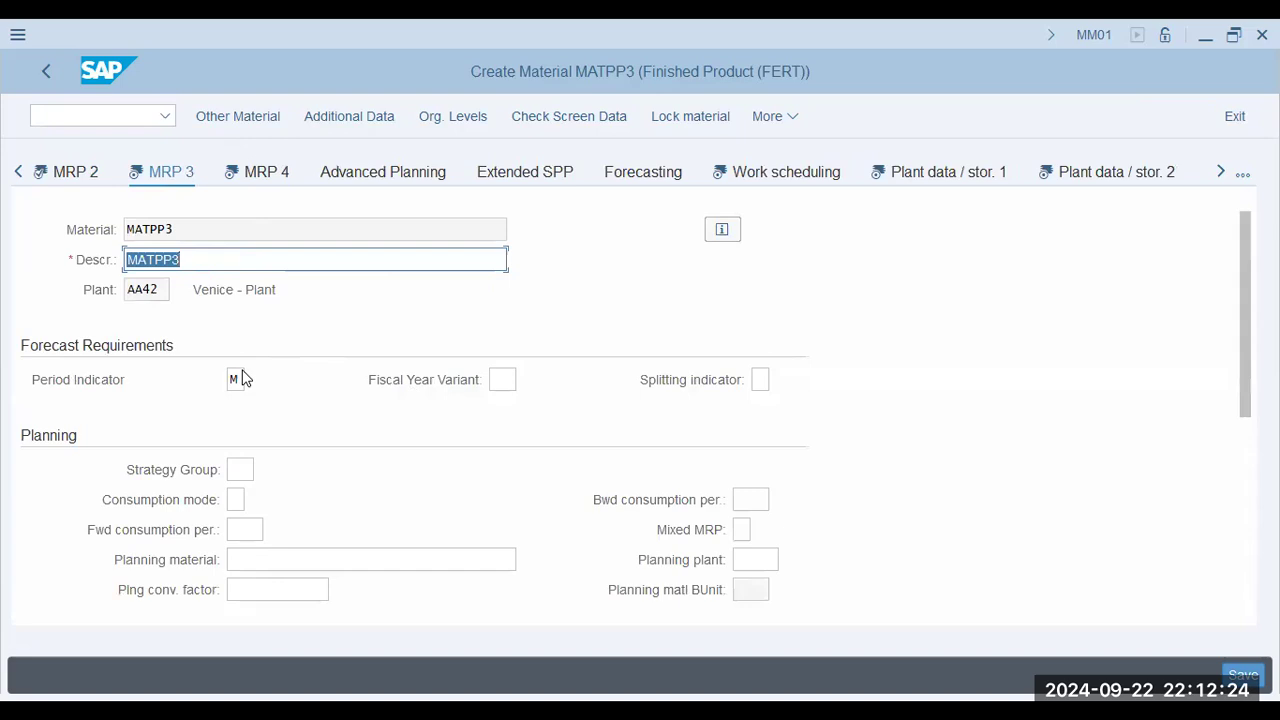
{"action": "scroll", "coordinate": [242, 376], "scroll_direction": "down", "scroll_amount": 2}
{"action": "left_click", "coordinate": [243, 289]}
{"action": "left_click", "coordinate": [260, 320]}
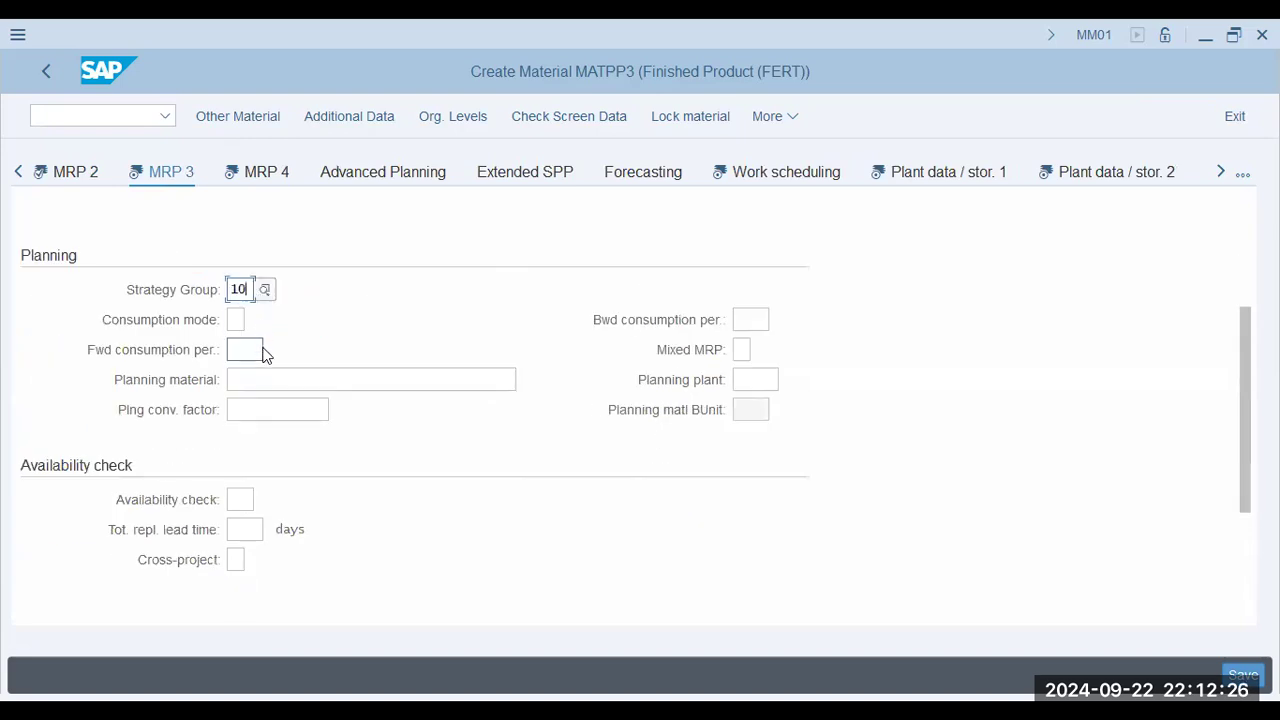
{"action": "left_click", "coordinate": [246, 318]}
{"action": "left_click", "coordinate": [248, 350]}
{"action": "left_click", "coordinate": [254, 380]}
{"action": "left_click", "coordinate": [257, 416]}
Set the availability check to 01 in the MRP 3 view.
{"action": "left_click", "coordinate": [247, 505]}
{"action": "left_click", "coordinate": [280, 520]}
{"action": "scroll", "coordinate": [283, 514], "scroll_direction": "down", "scroll_amount": 2}
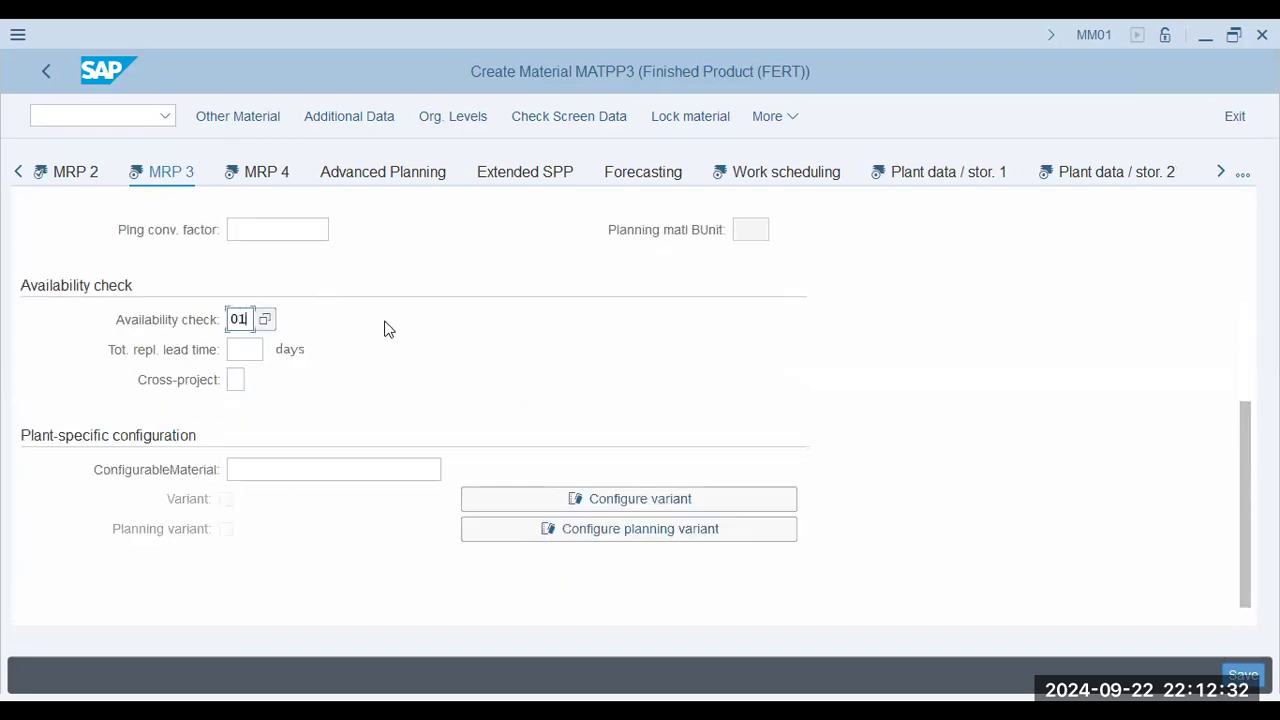
{"action": "scroll", "coordinate": [418, 372], "scroll_direction": "up", "scroll_amount": 3}
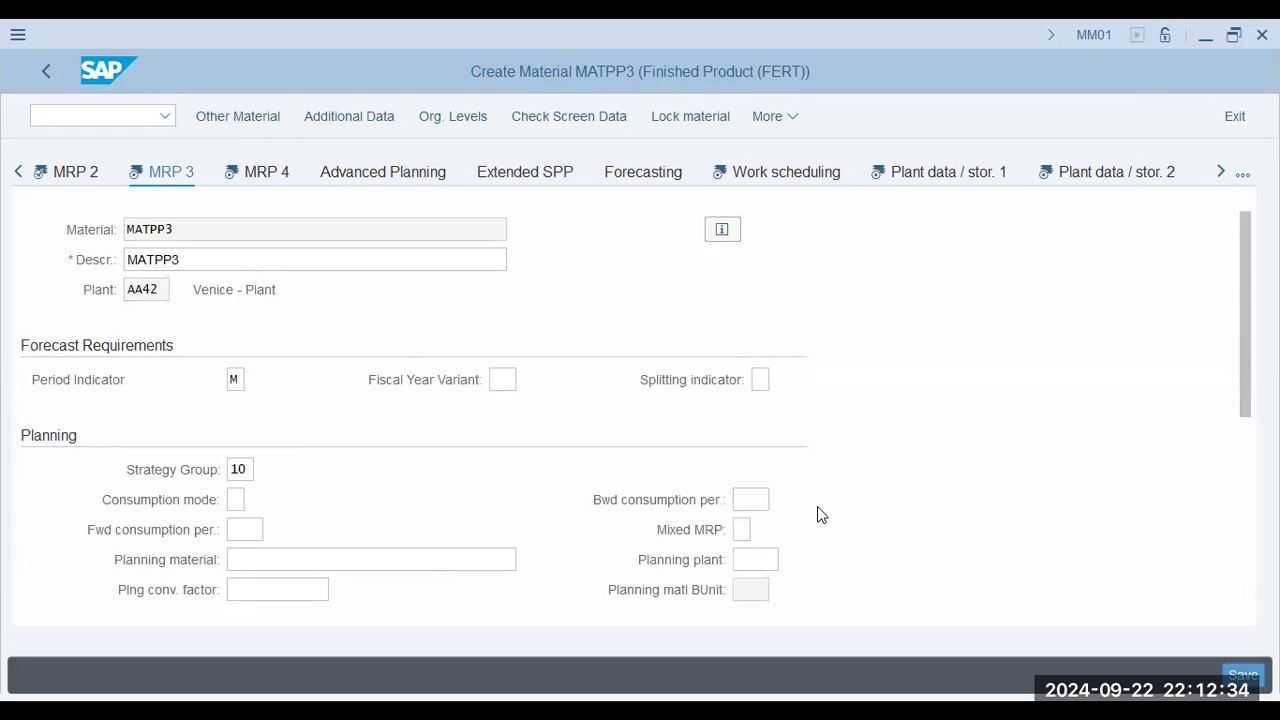
Open the MRP 4 view and set the individual/collective requirements indicator to 2.
{"action": "left_click", "coordinate": [277, 189]}
{"action": "scroll", "coordinate": [313, 316], "scroll_direction": "down", "scroll_amount": 2}
{"action": "scroll", "coordinate": [313, 316], "scroll_direction": "up", "scroll_amount": 2}
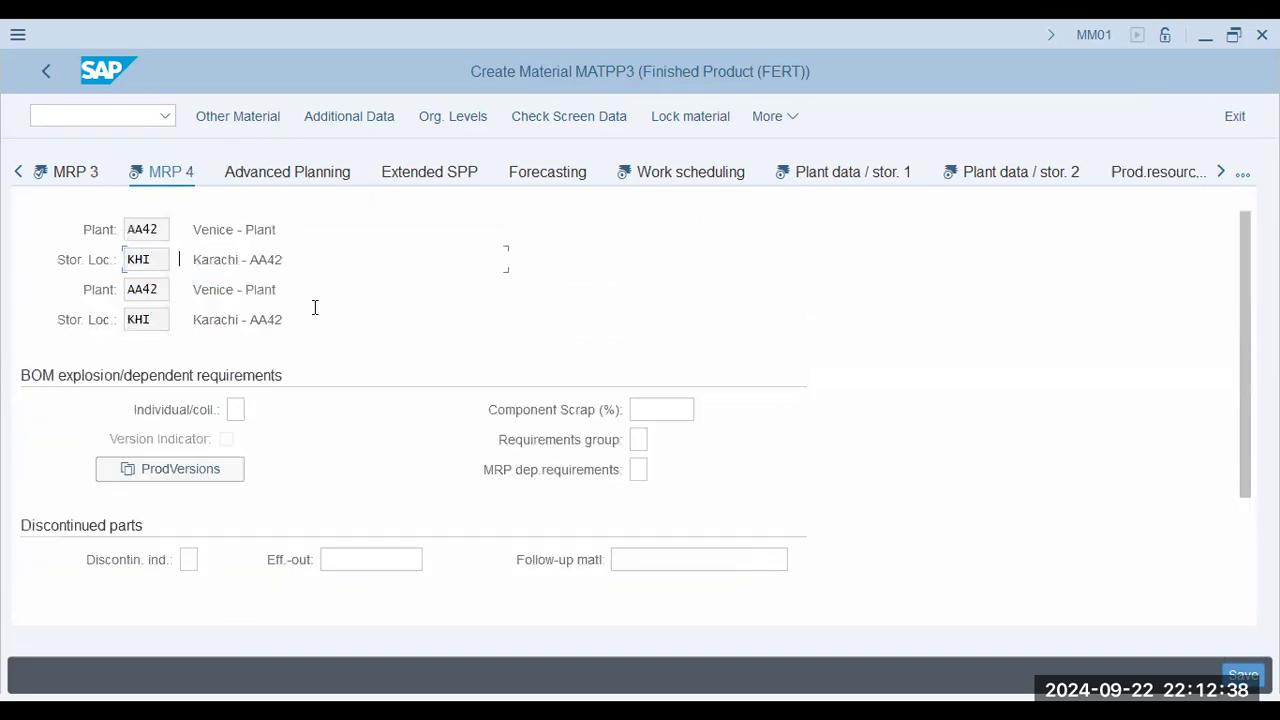
{"action": "scroll", "coordinate": [313, 316], "scroll_direction": "down", "scroll_amount": 1}
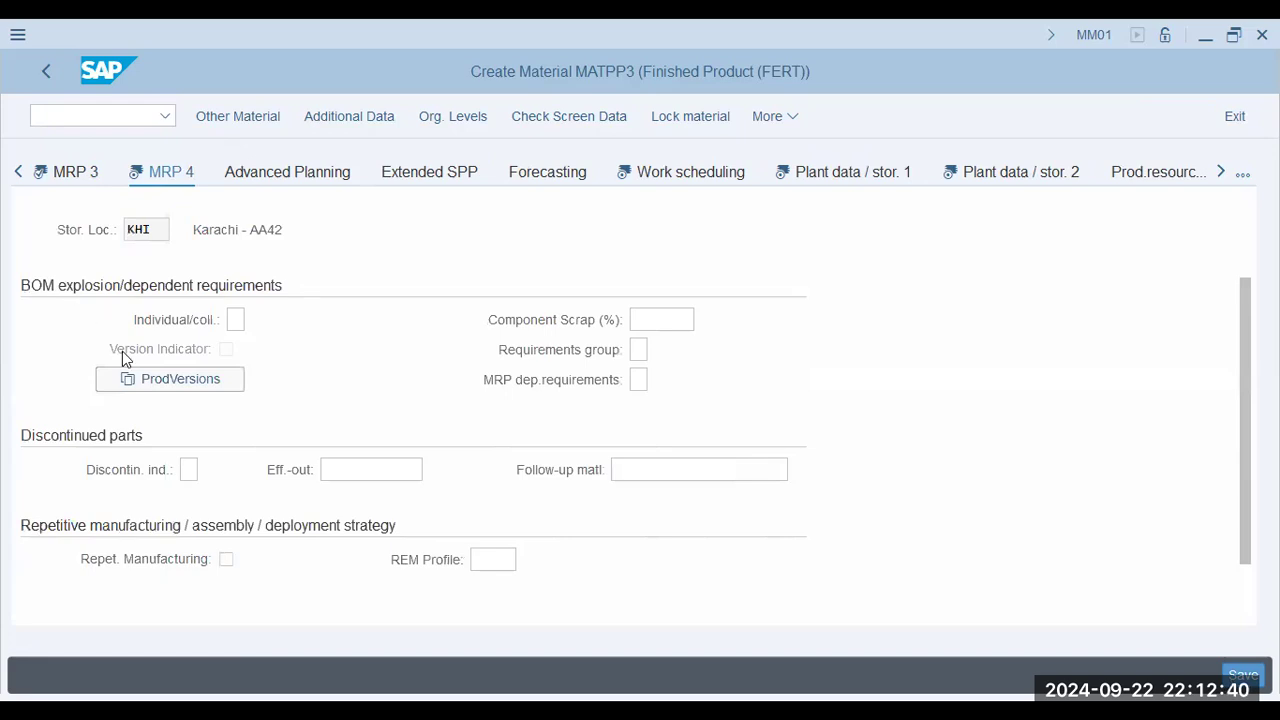
{"action": "left_click", "coordinate": [237, 319]}
{"action": "left_click", "coordinate": [255, 319]}
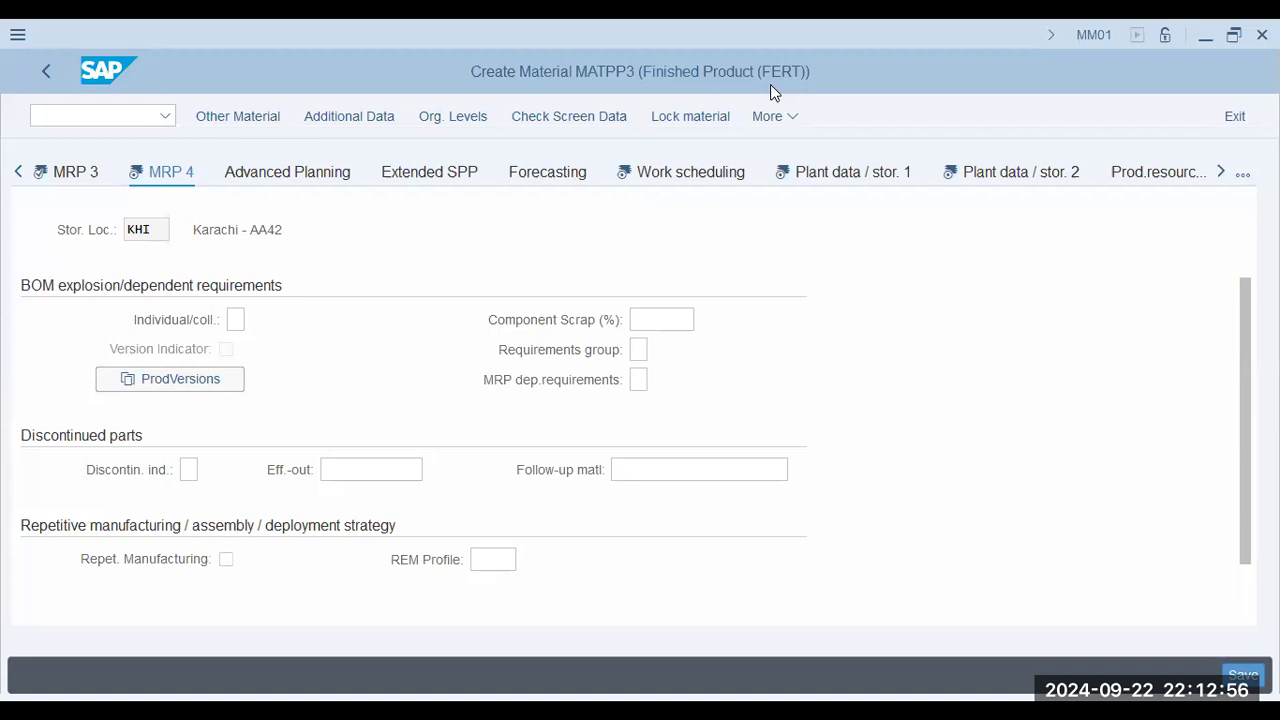
Create production version A421 with the text "Production Version 01-AA42", valid from 01.01.2024 to 31.12.9999.
{"action": "left_click", "coordinate": [238, 380]}
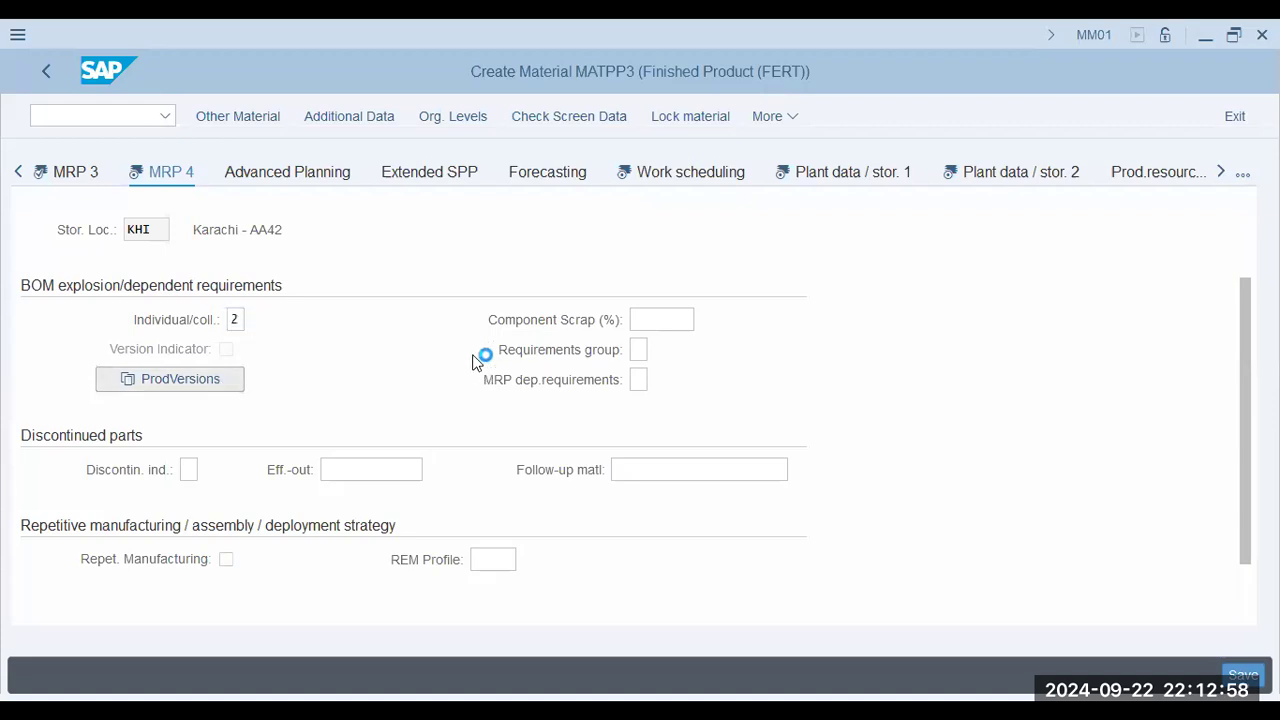
{"action": "type", "text": "a421"}
{"action": "key", "text": "Tab"}
{"action": "type", "text": "Production Version 01-AA42"}
{"action": "left_click", "coordinate": [495, 193]}
{"action": "left_click", "coordinate": [510, 223]}
{"action": "left_click", "coordinate": [398, 682]}
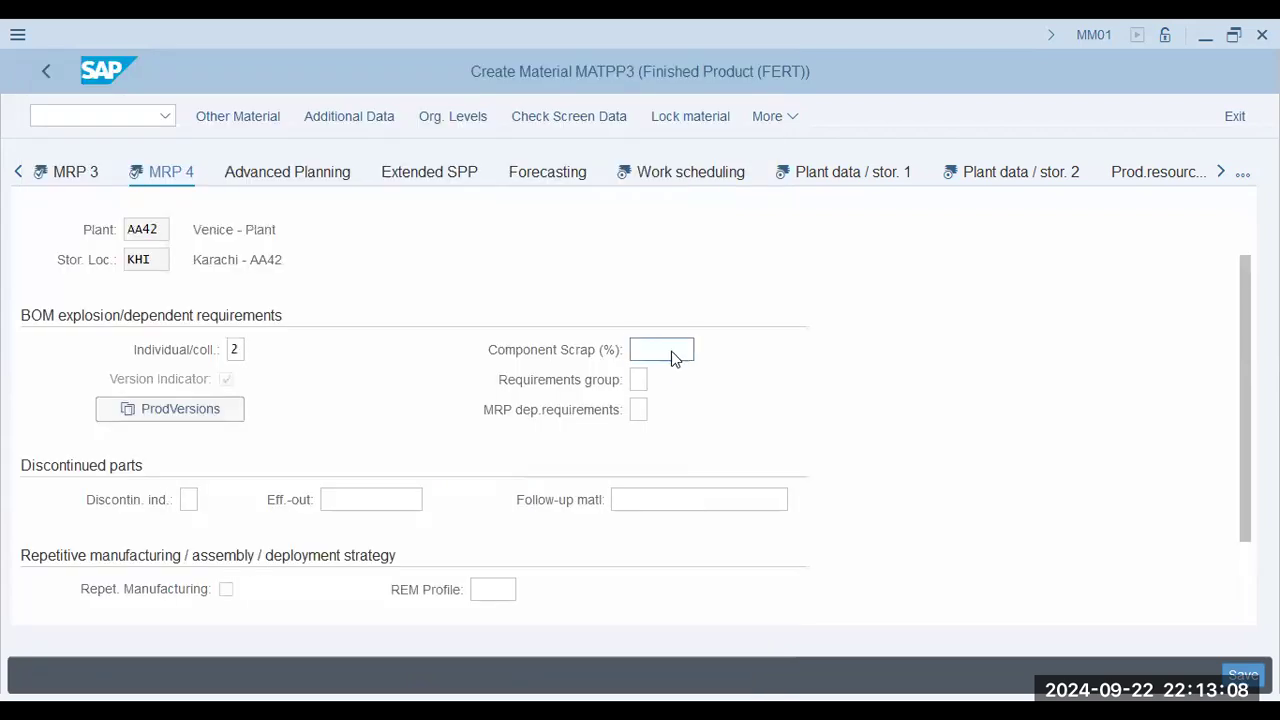
Open the Work scheduling view and set the production scheduling profile to 000001.
{"action": "left_click", "coordinate": [622, 501]}
{"action": "scroll", "coordinate": [420, 468], "scroll_direction": "down", "scroll_amount": 2}
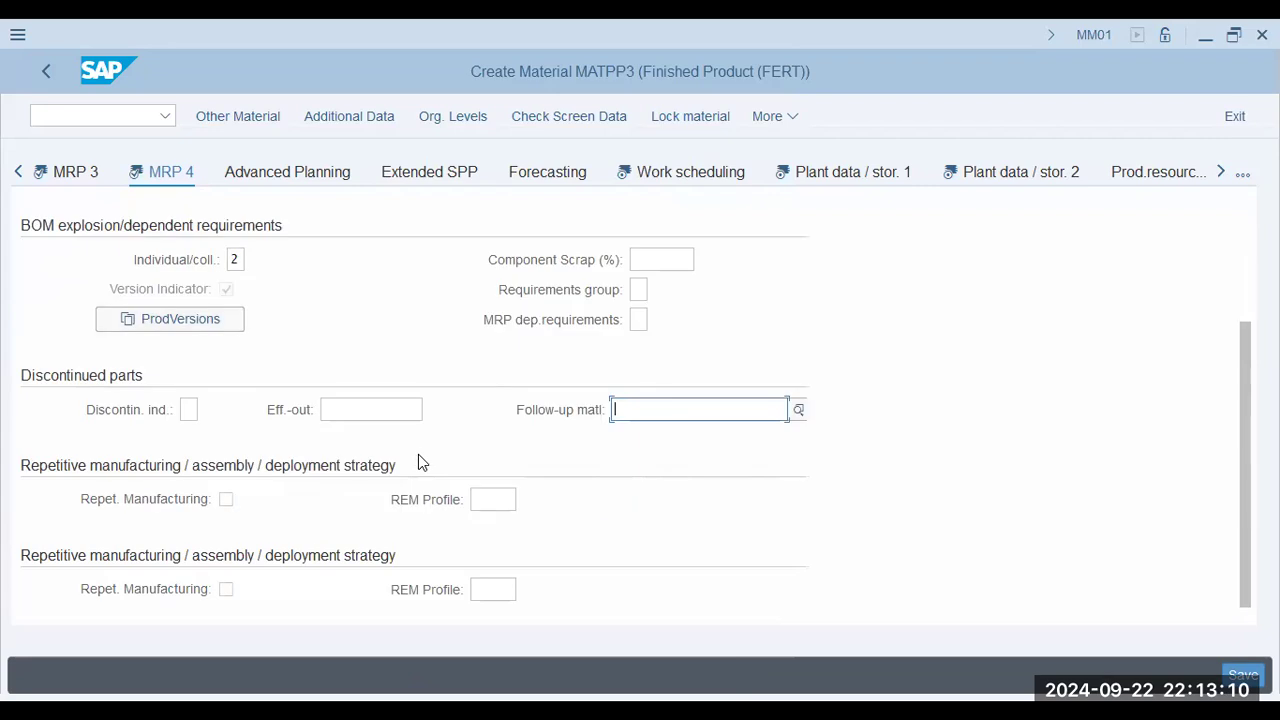
{"action": "left_click", "coordinate": [670, 176]}
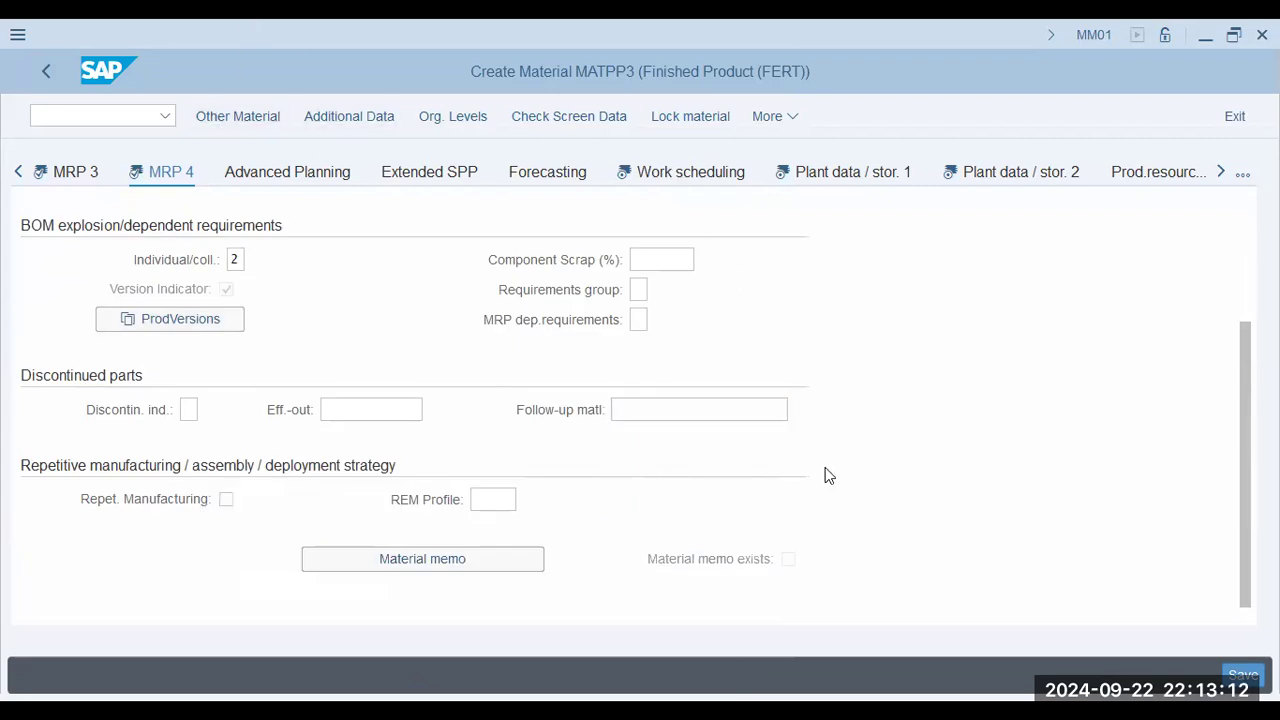
{"action": "left_click", "coordinate": [245, 418]}
{"action": "left_click", "coordinate": [250, 470]}
{"action": "type", "text": "000001"}
{"action": "left_click", "coordinate": [583, 472]}
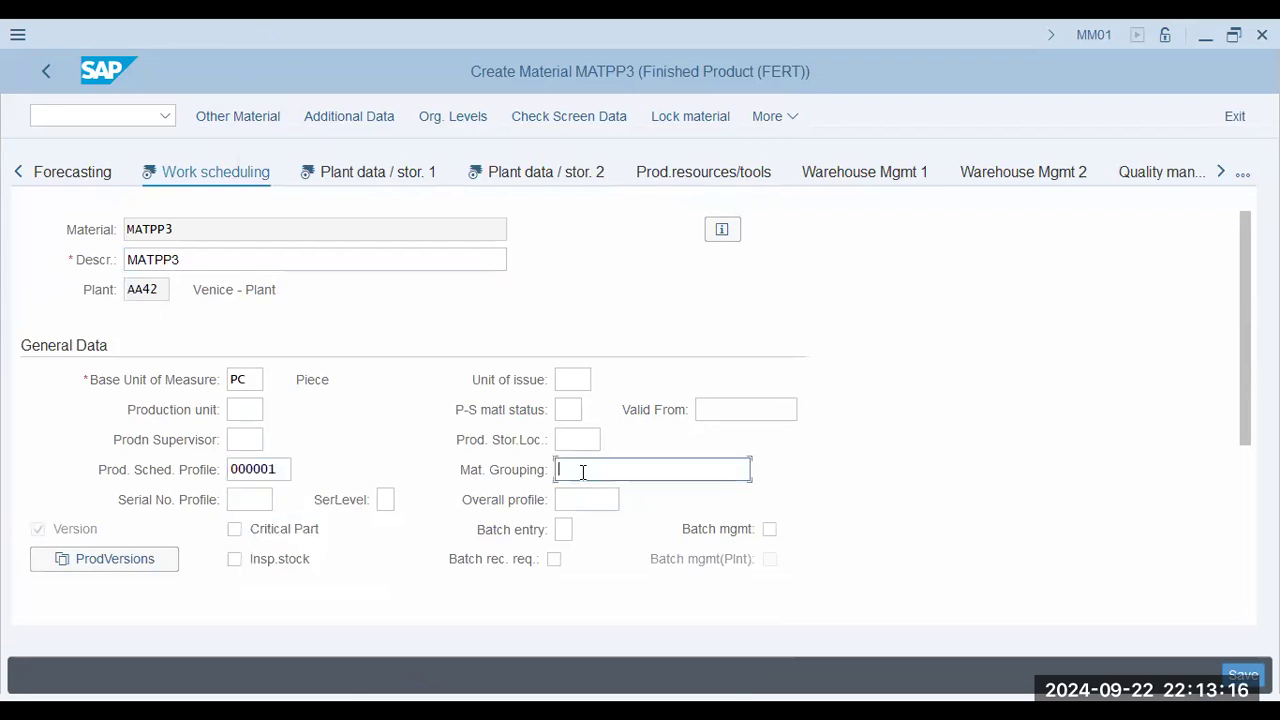
Check the material's production version list and review the tolerance and in-house production time data in Work scheduling.
{"action": "scroll", "coordinate": [296, 469], "scroll_direction": "down", "scroll_amount": 3}
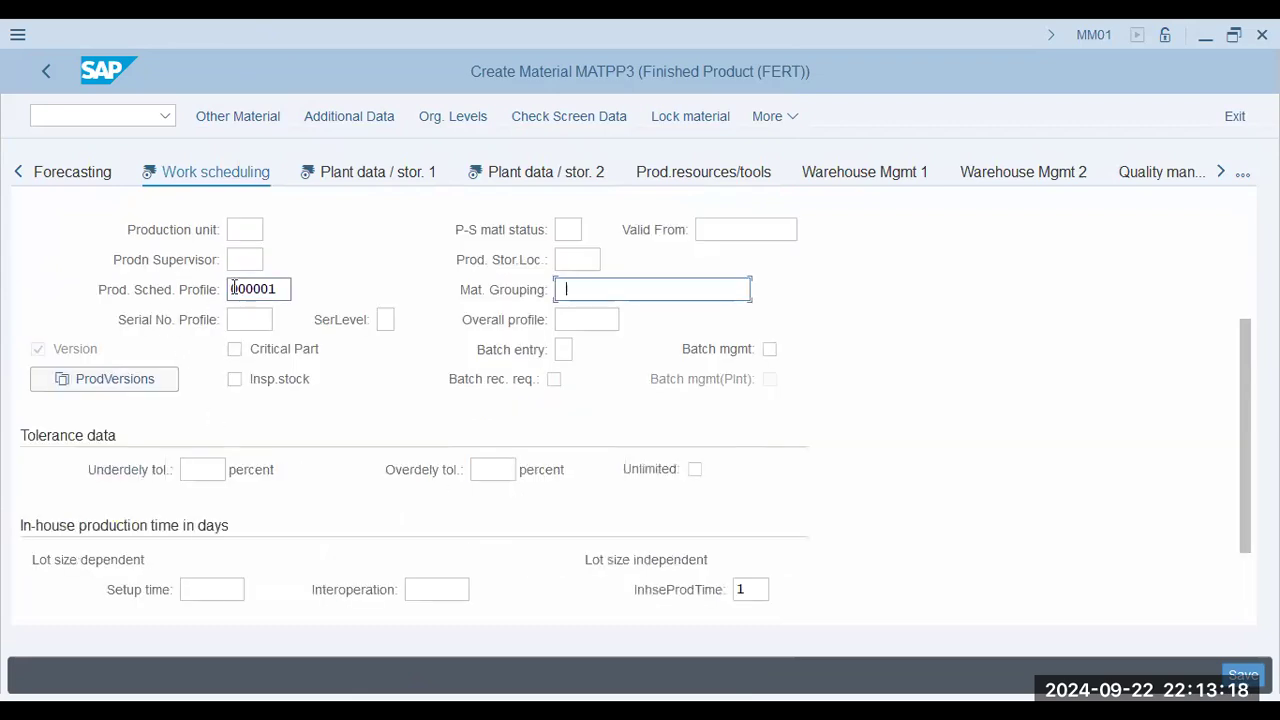
{"action": "left_click", "coordinate": [118, 384]}
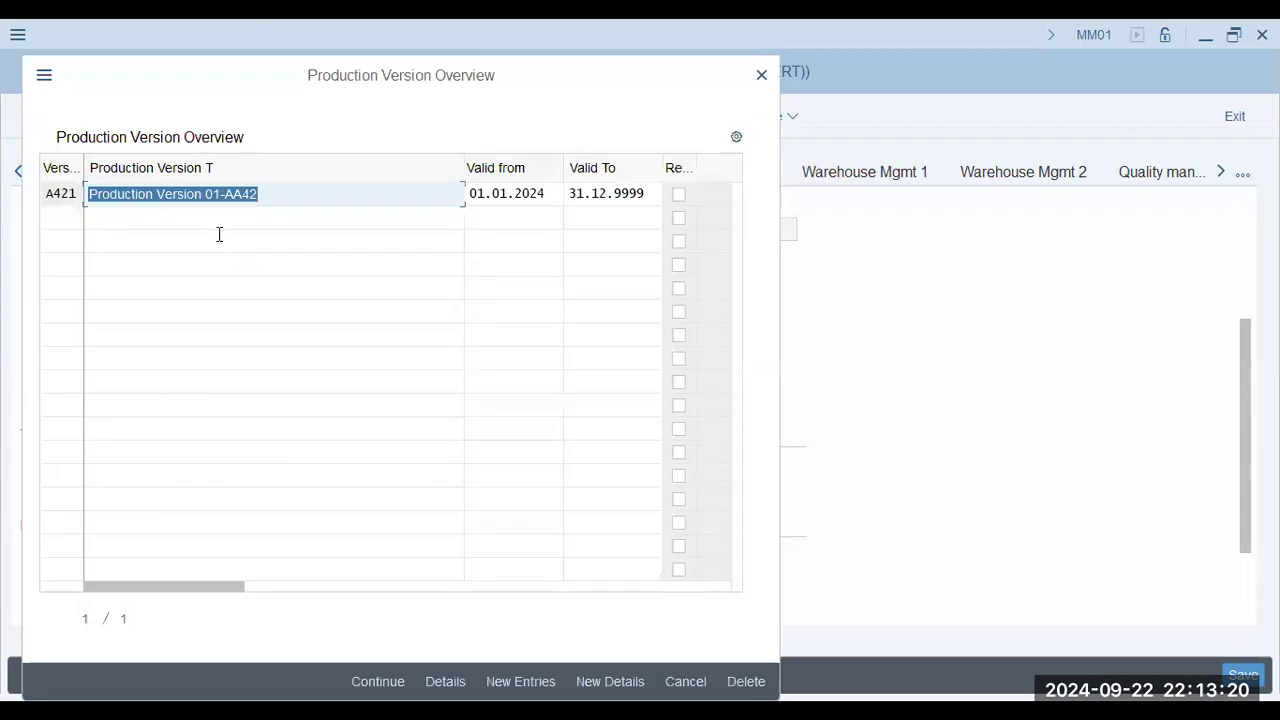
{"action": "key", "text": "Return"}
{"action": "left_click", "coordinate": [245, 440]}
{"action": "scroll", "coordinate": [169, 538], "scroll_direction": "down", "scroll_amount": 3}
{"action": "left_click", "coordinate": [205, 530]}
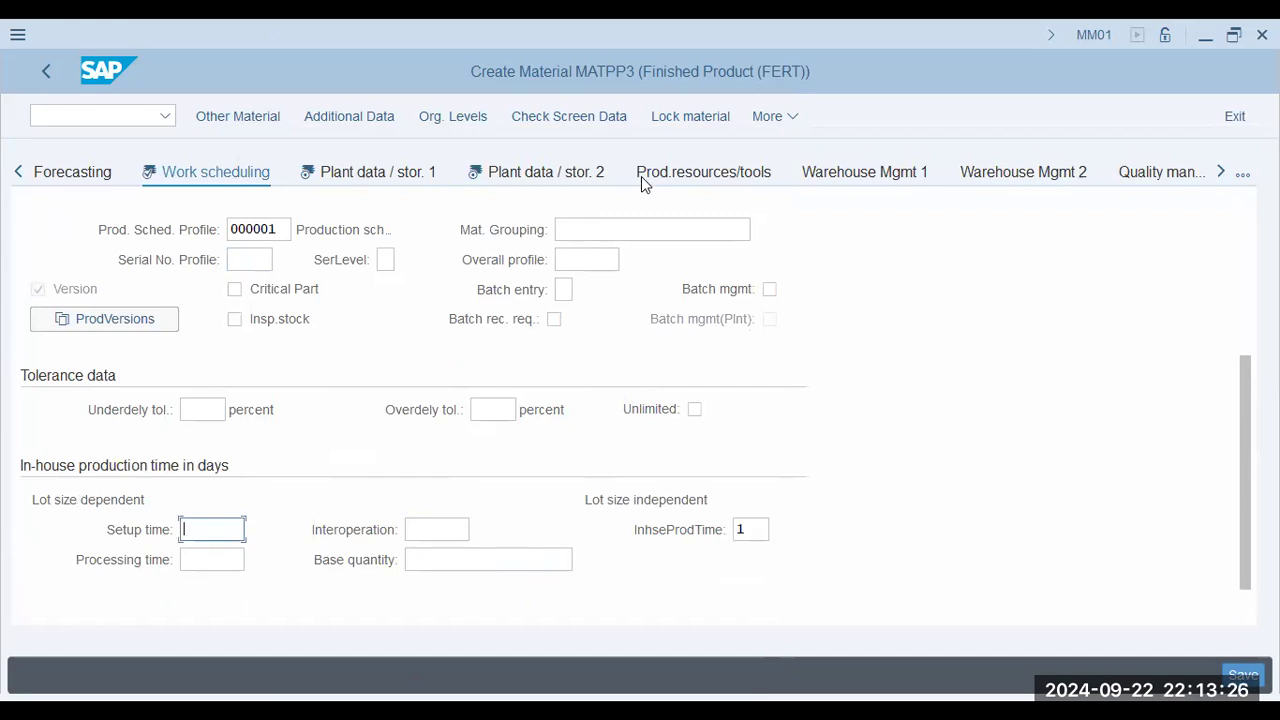
Review the Plant data / stor. 1 view's general, shelf life and segmentation data before moving on to Plant data / stor. 2.
{"action": "left_click", "coordinate": [389, 167]}
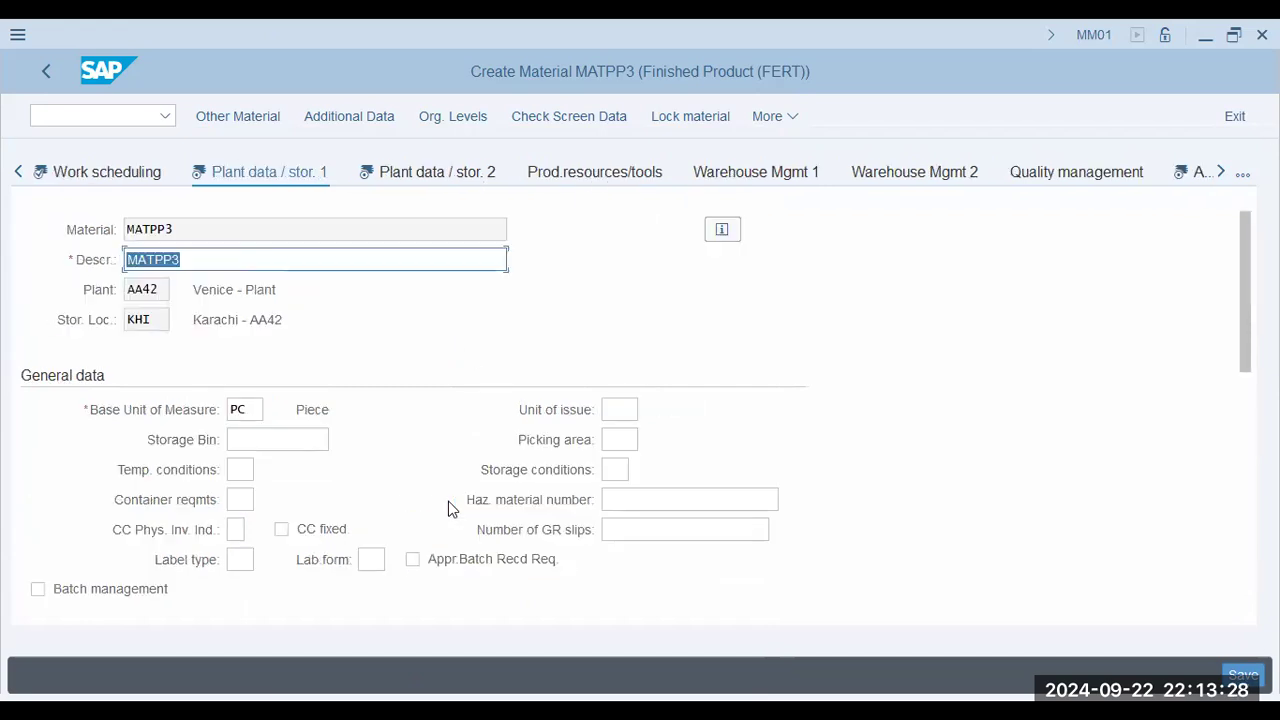
{"action": "scroll", "coordinate": [414, 605], "scroll_direction": "down", "scroll_amount": 10}
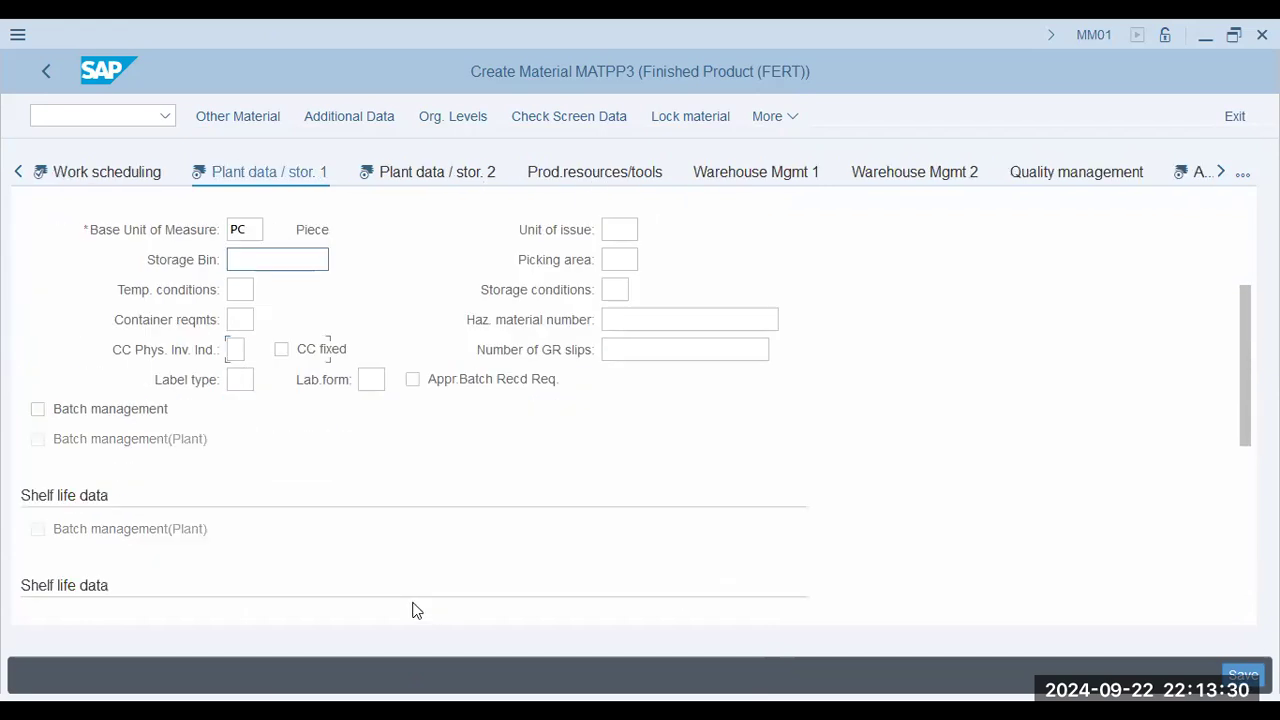
{"action": "left_click", "coordinate": [366, 172]}
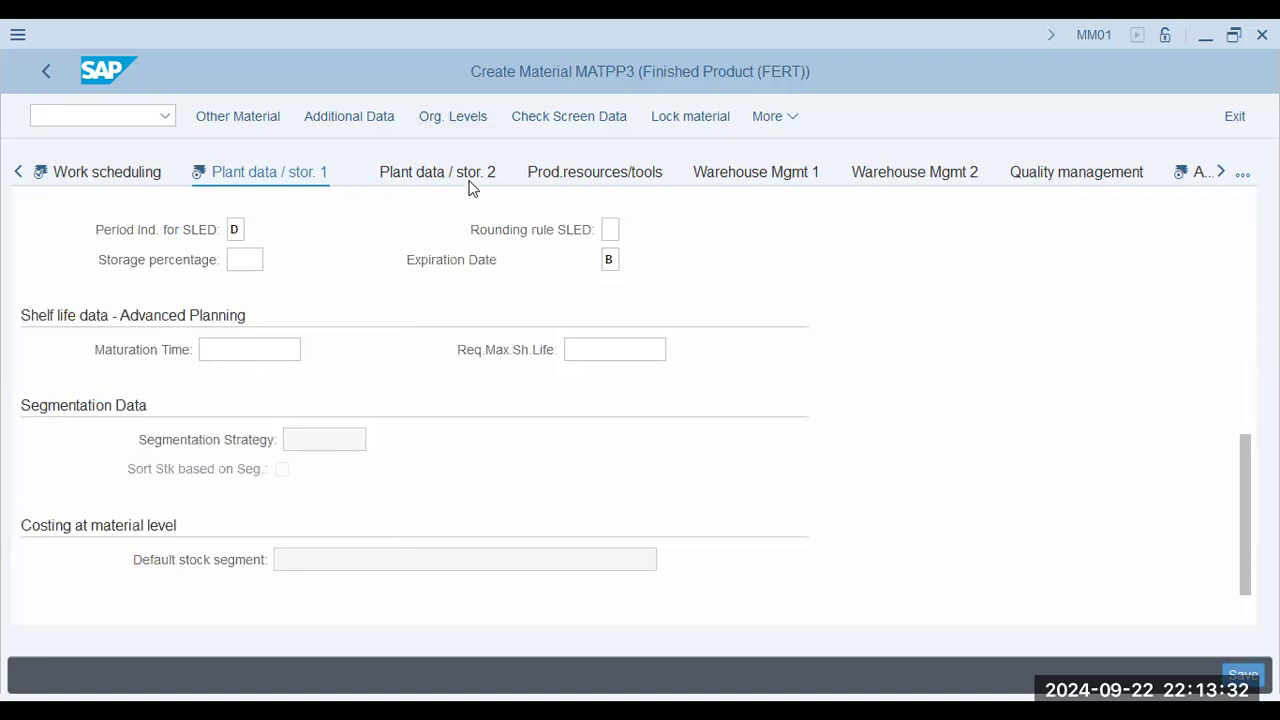
Look through Plant data / stor. 2, then set the valuation class to 7920 in the Accounting 1 view.
{"action": "scroll", "coordinate": [447, 406], "scroll_direction": "down", "scroll_amount": 3}
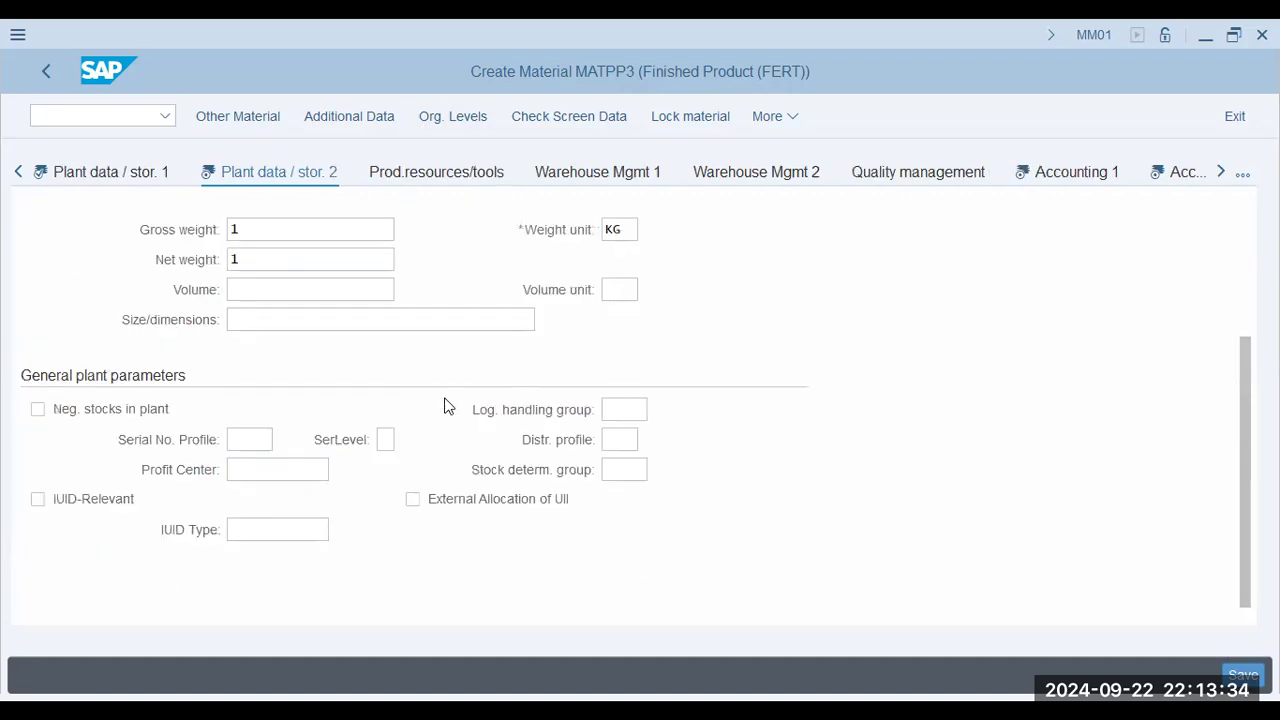
{"action": "left_click", "coordinate": [1067, 171]}
{"action": "left_click", "coordinate": [223, 499]}
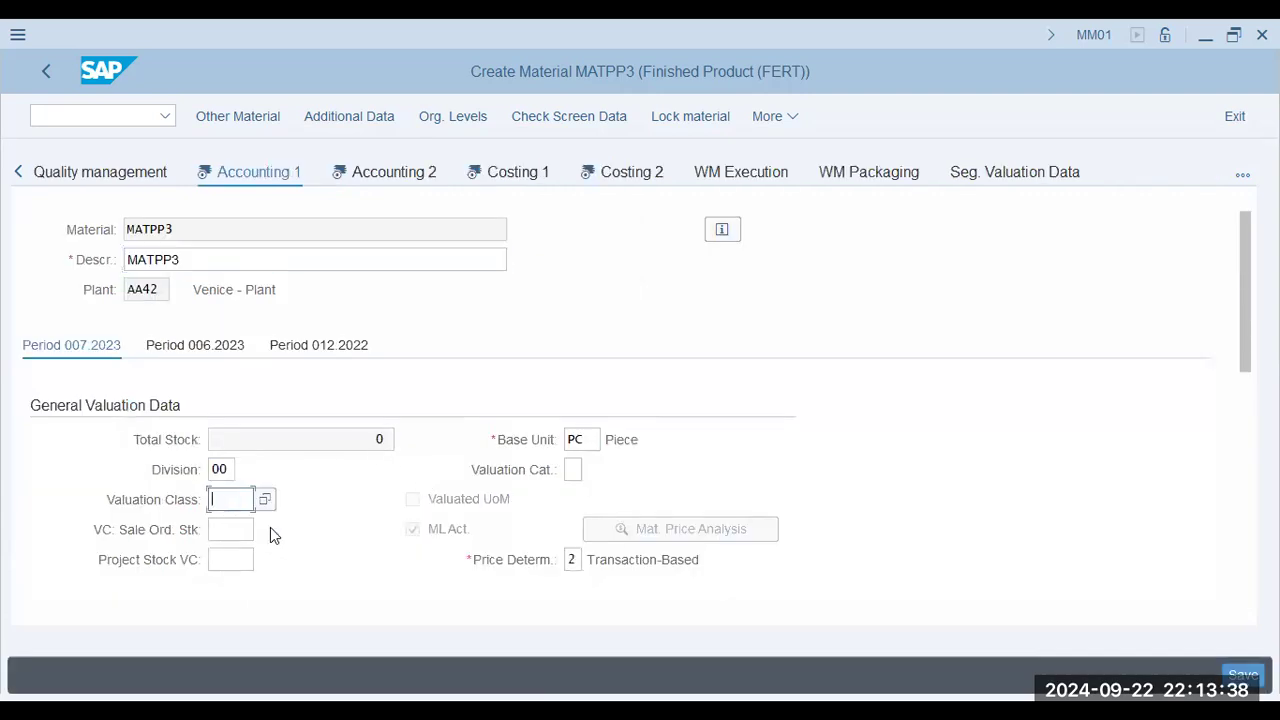
{"action": "type", "text": "7"}
{"action": "left_click", "coordinate": [272, 527]}
{"action": "scroll", "coordinate": [343, 450], "scroll_direction": "down", "scroll_amount": 3}
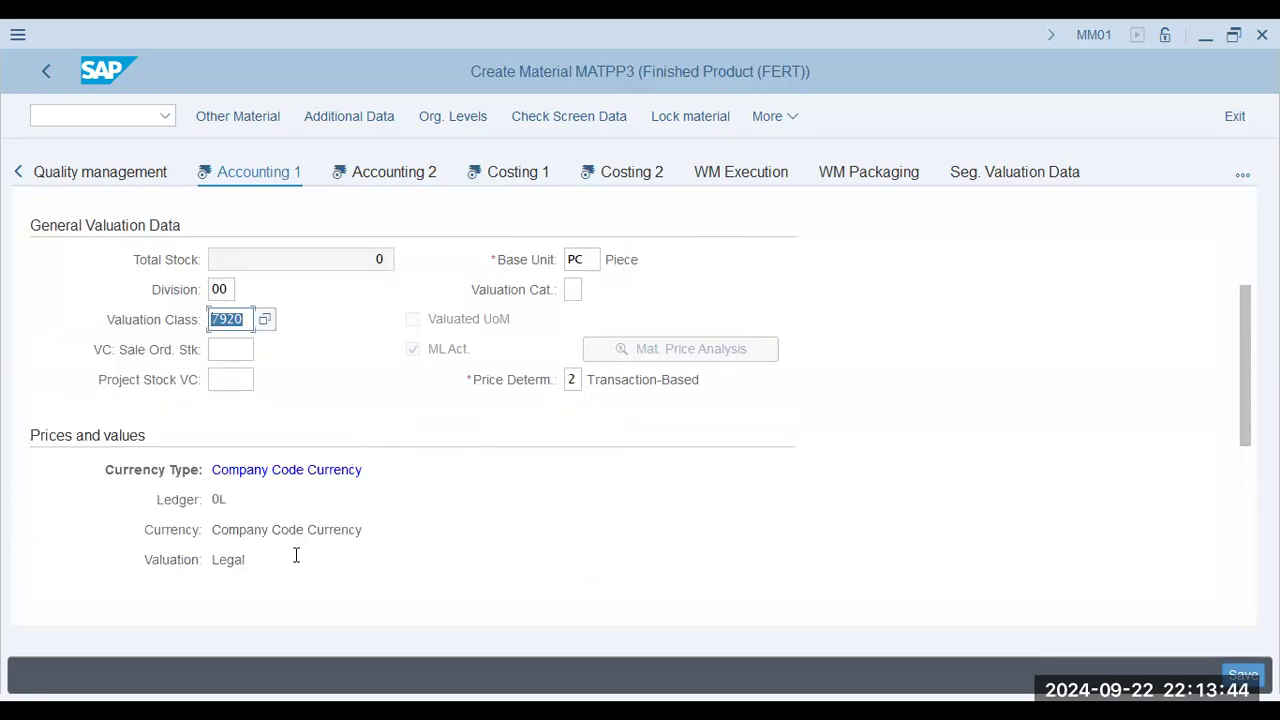
Set the standard price to 101 in the prices and values of Accounting 1.
{"action": "scroll", "coordinate": [294, 551], "scroll_direction": "down", "scroll_amount": 3}
{"action": "left_click", "coordinate": [320, 468]}
{"action": "type", "text": "101"}
{"action": "key", "text": "Tab"}
{"action": "left_click", "coordinate": [386, 169]}
{"action": "scroll", "coordinate": [575, 461], "scroll_direction": "up", "scroll_amount": 3}
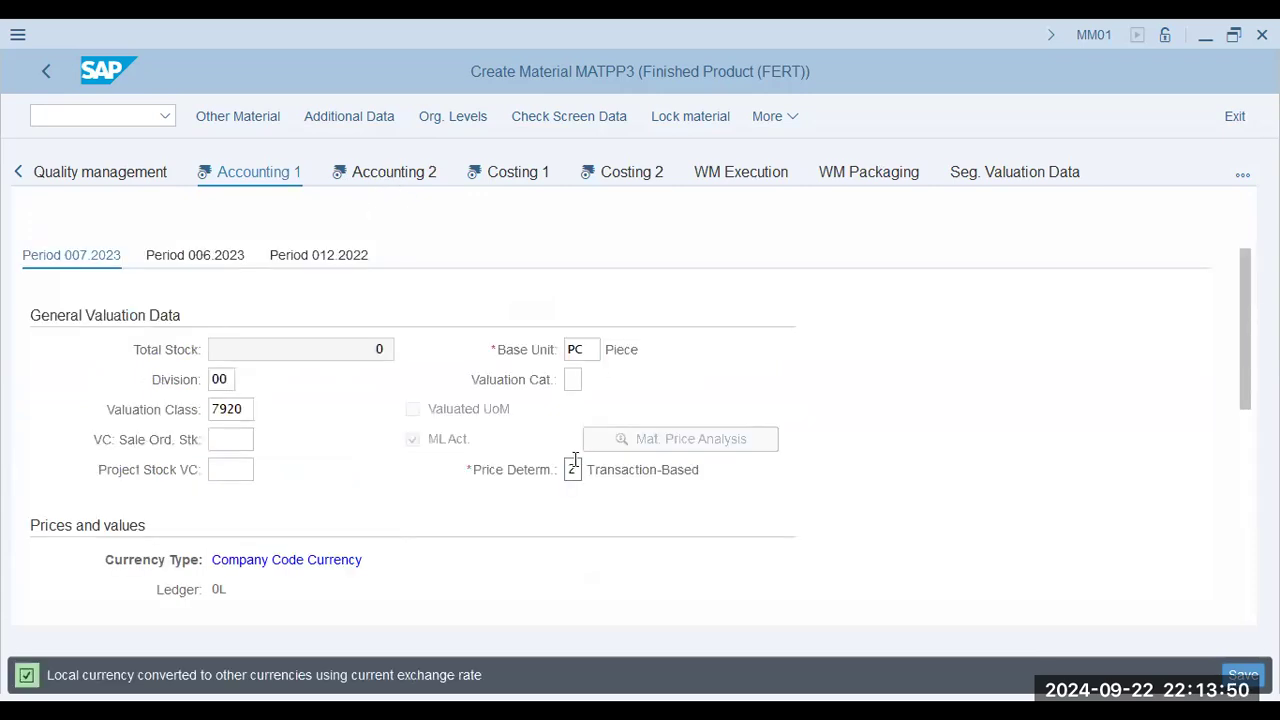
Go through the Accounting 2, Costing 1 and Costing 2 views without adding data and save the material.
{"action": "left_click", "coordinate": [286, 380]}
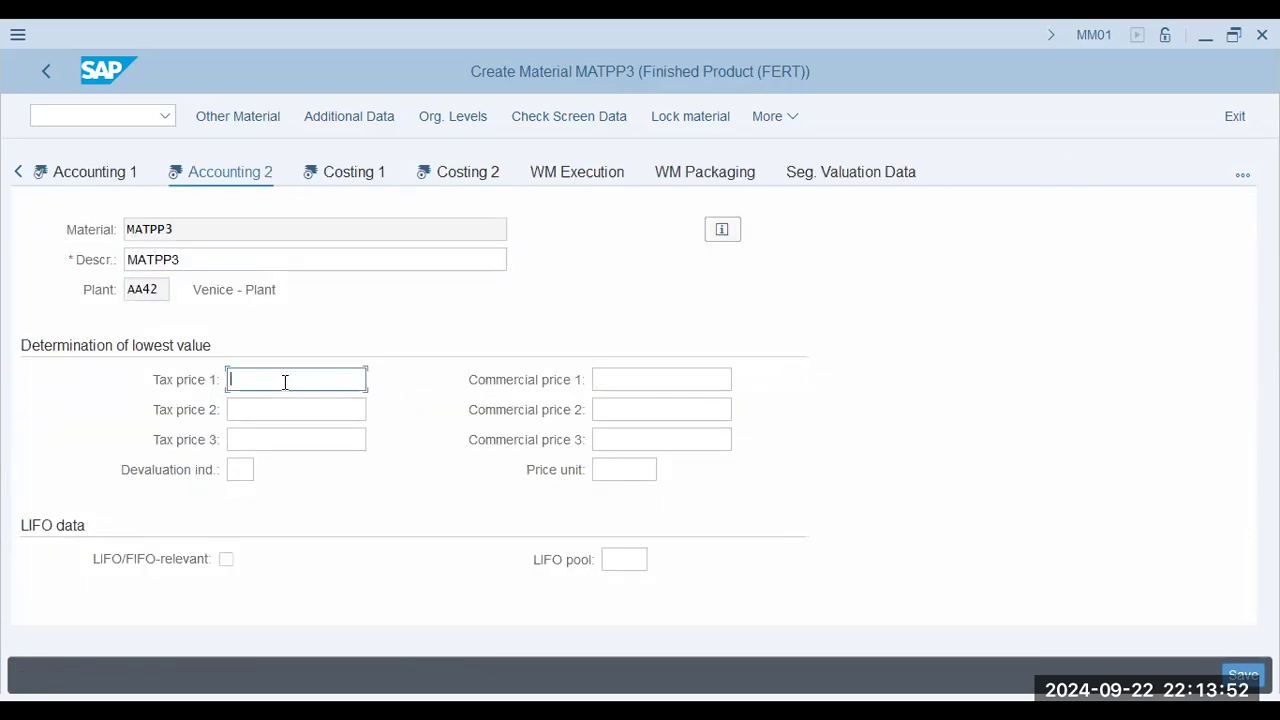
{"action": "left_click", "coordinate": [384, 170]}
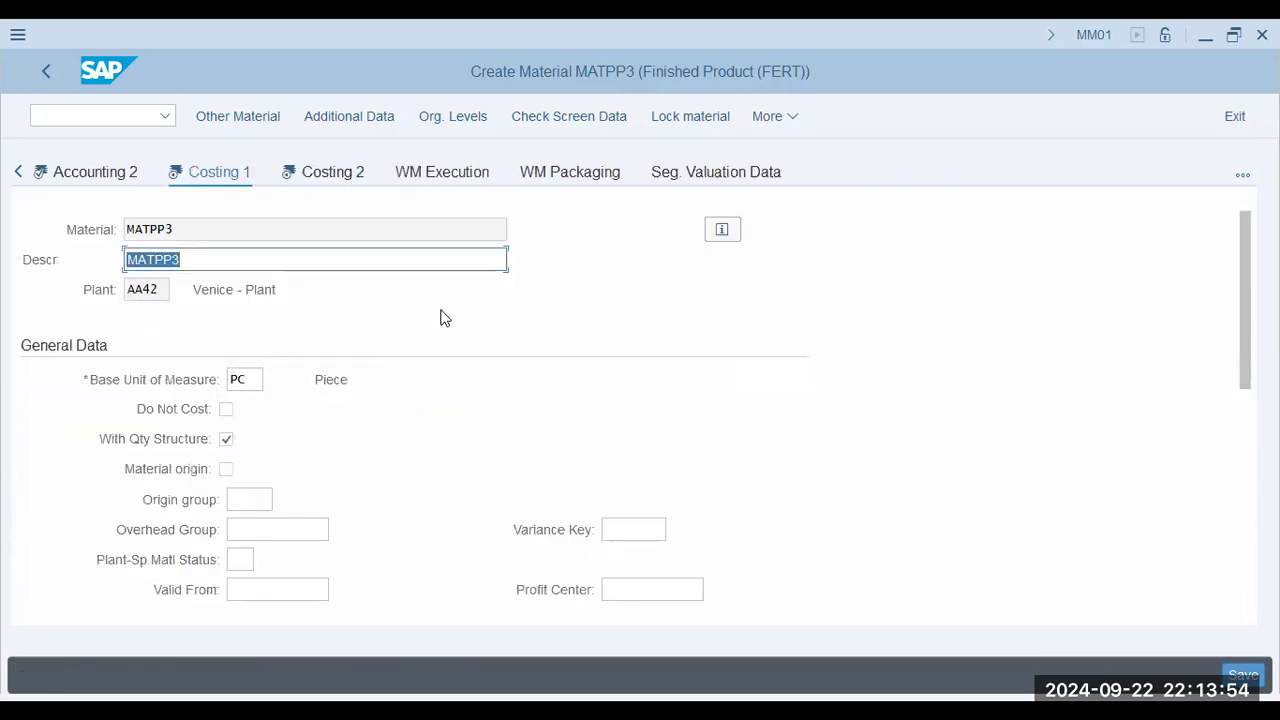
{"action": "scroll", "coordinate": [380, 434], "scroll_direction": "down", "scroll_amount": 10}
{"action": "scroll", "coordinate": [380, 436], "scroll_direction": "up", "scroll_amount": 3}
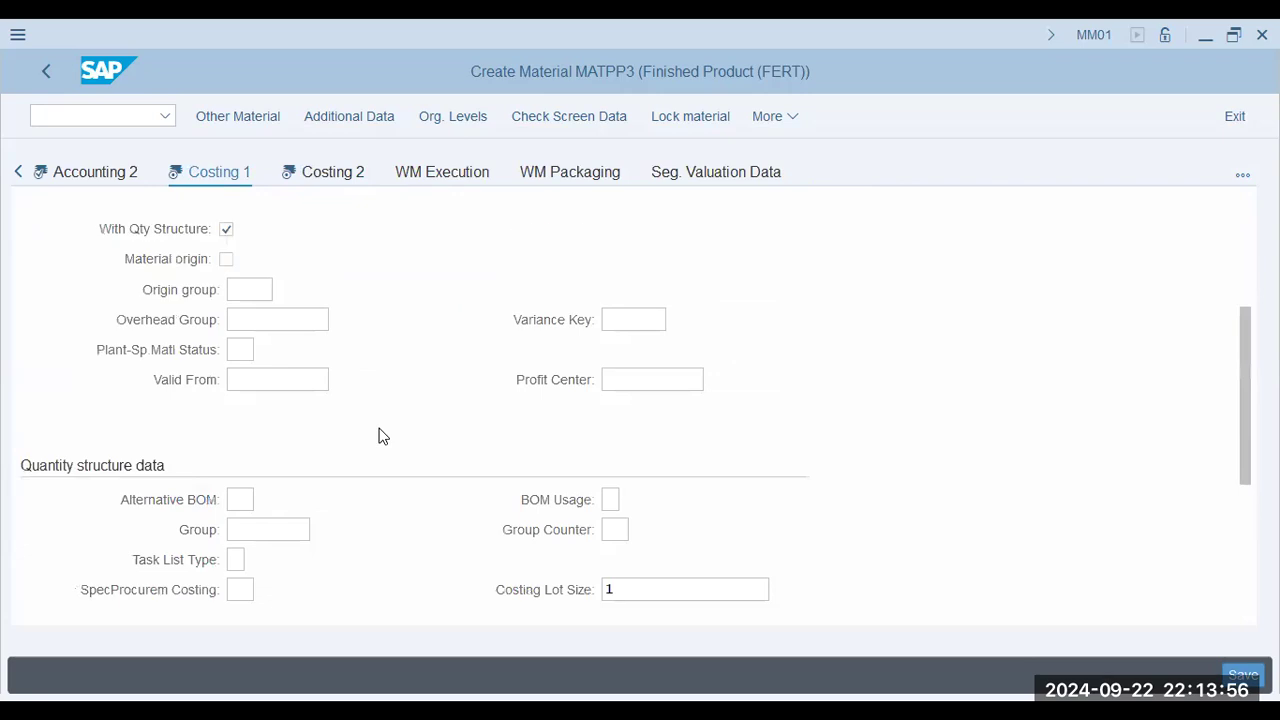
{"action": "left_click", "coordinate": [348, 170]}
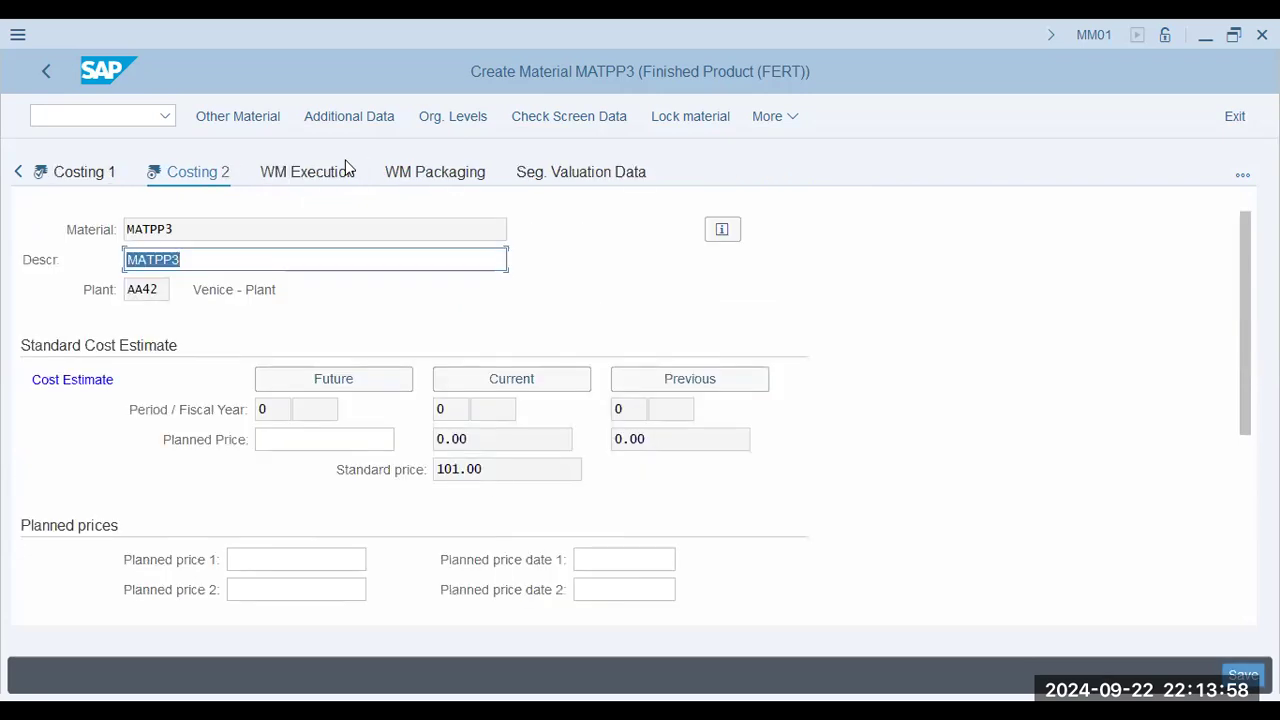
{"action": "scroll", "coordinate": [486, 518], "scroll_direction": "down", "scroll_amount": 3}
{"action": "left_click", "coordinate": [1244, 676]}
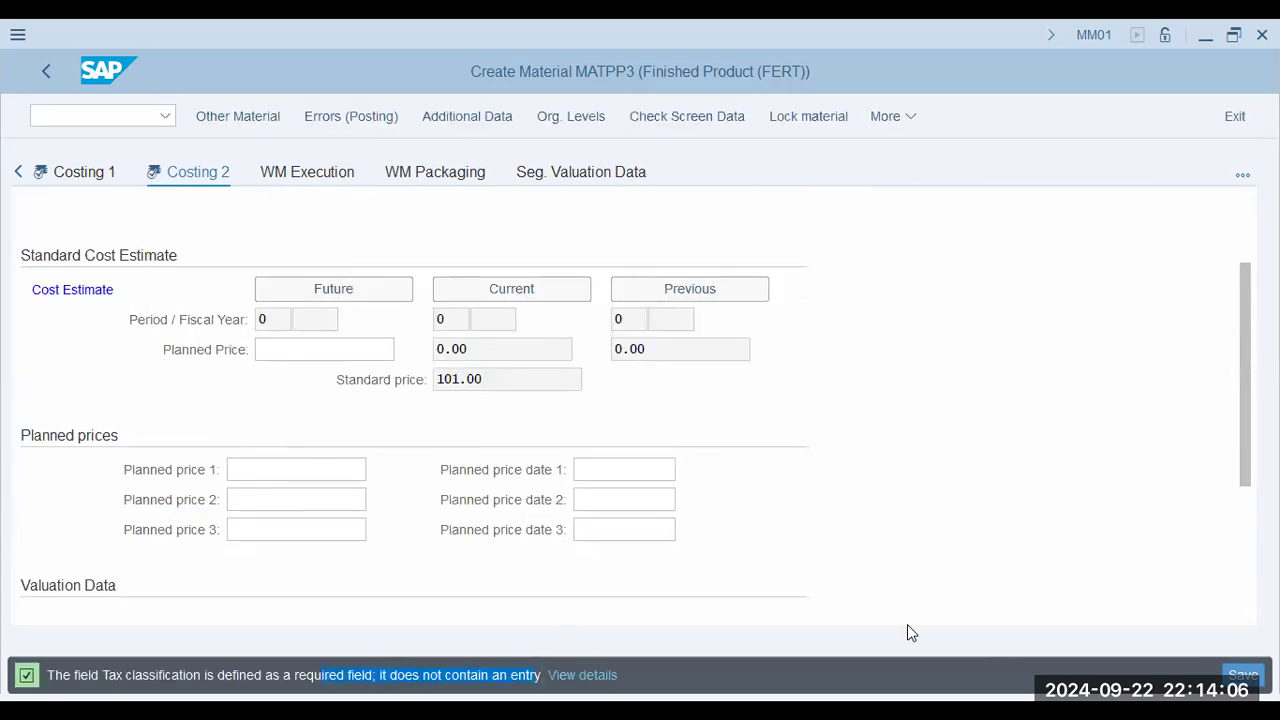
Switch to the slide show and examine the slides on MRP 2, accounting, costing quantity structure and costing variants.
{"action": "key", "text": "alt+Tab"}
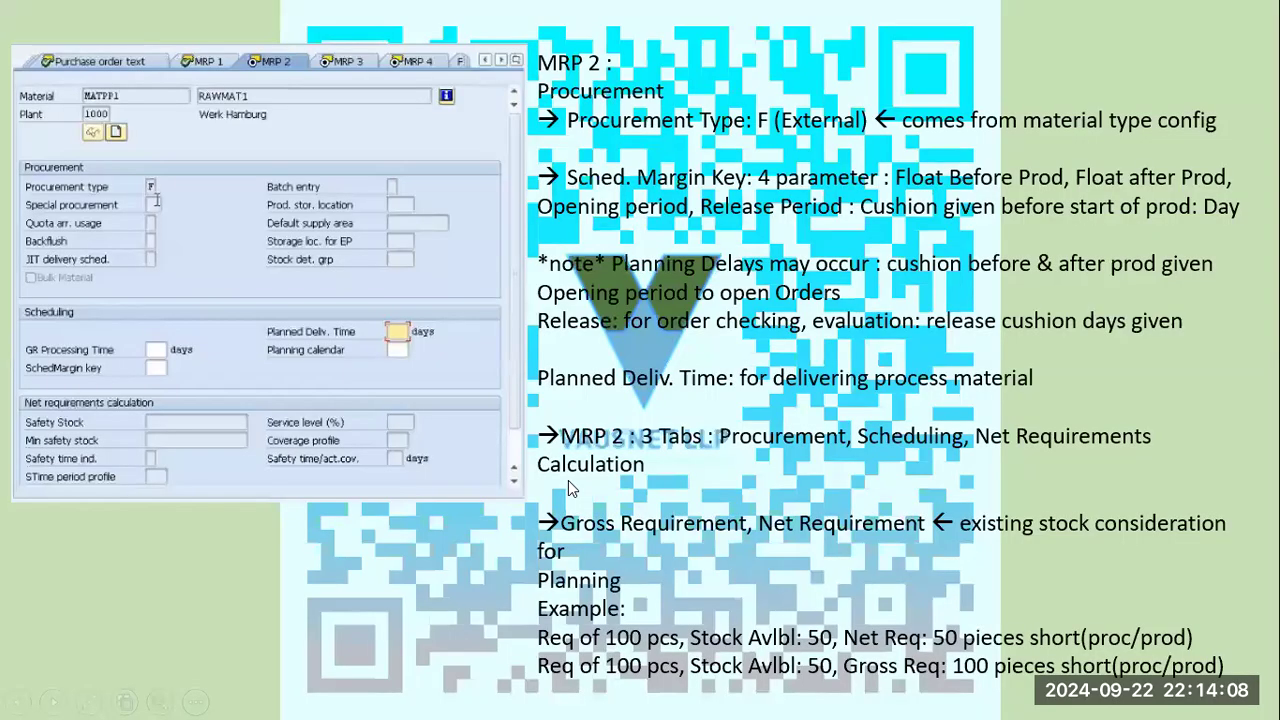
{"action": "key", "text": "Right"}
{"action": "key", "text": "Right"}
{"action": "key", "text": "Right"}
{"action": "key", "text": "Right"}
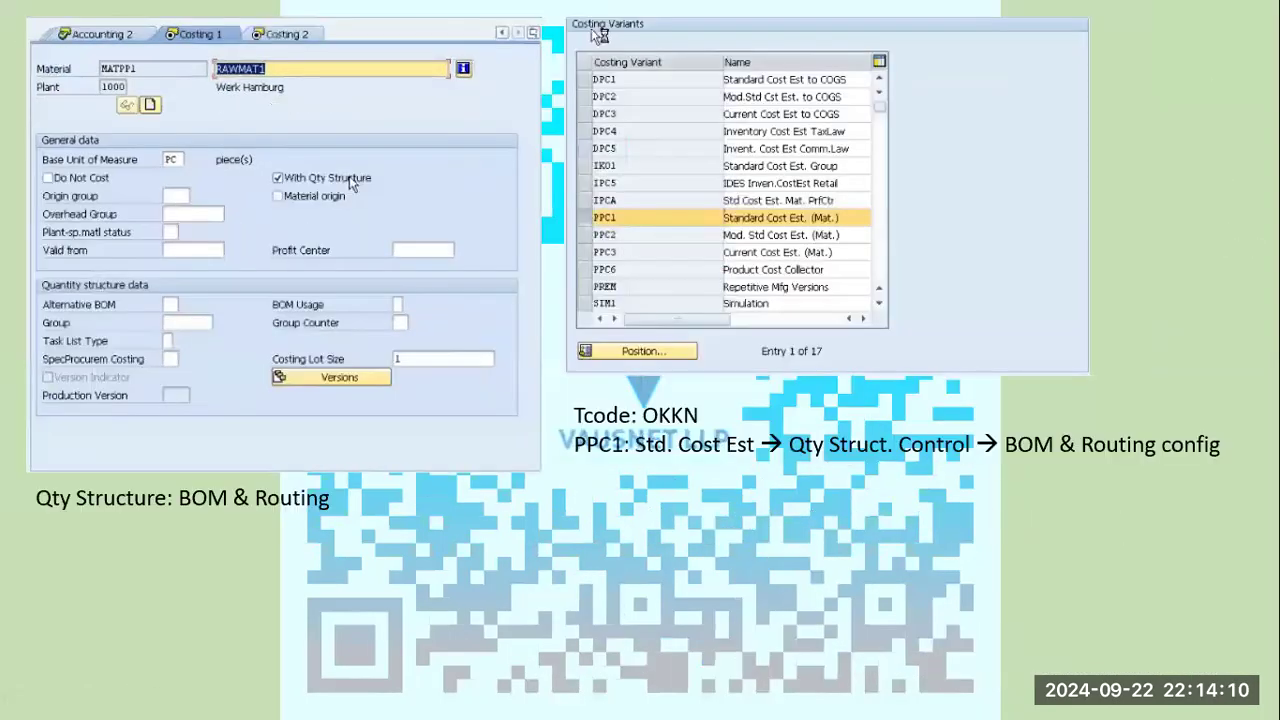
{"action": "key", "text": "Right"}
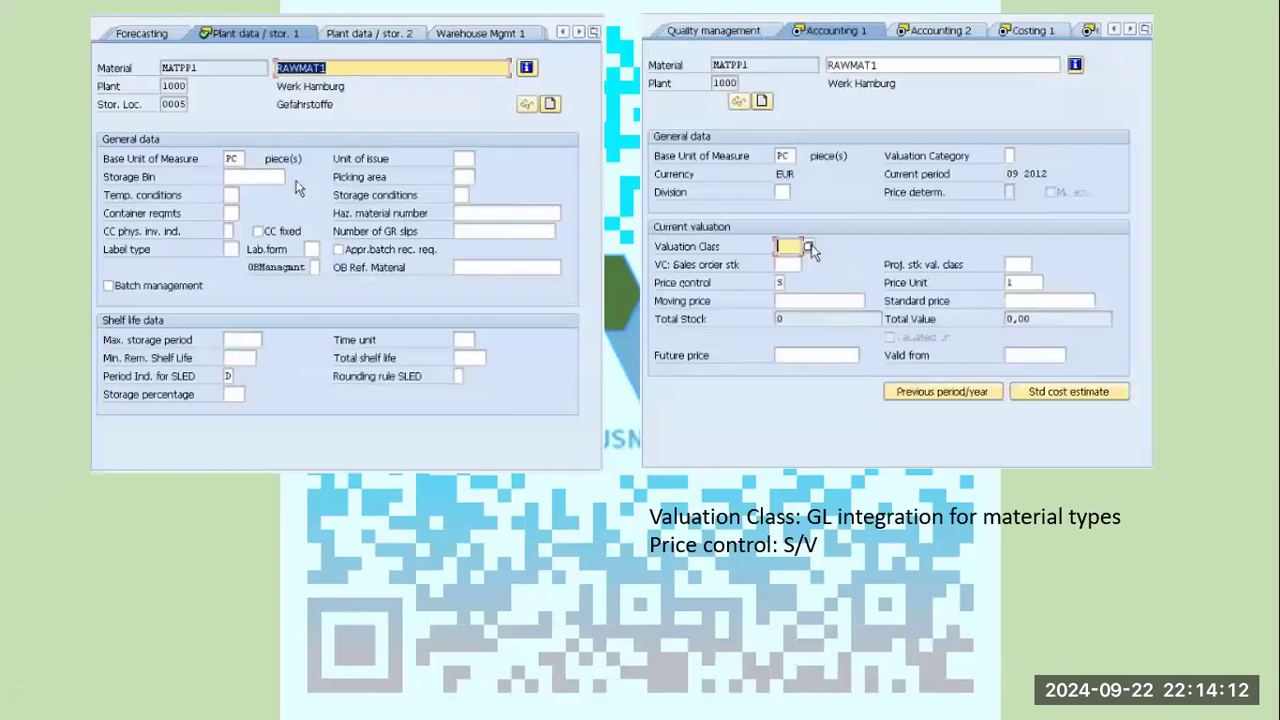
{"action": "key", "text": "Right"}
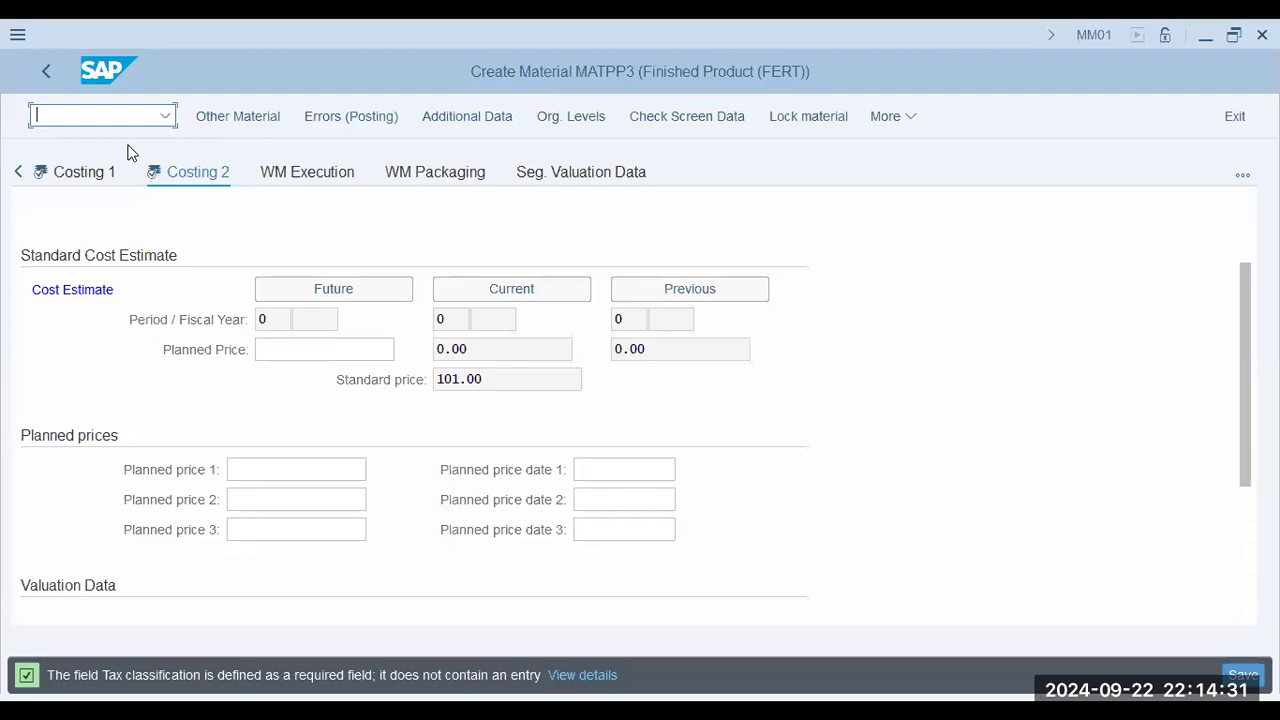
Return to the SAP material creation session and try to call the costing variants transaction with /n okkn.
{"action": "type", "text": "/n okkn"}
{"action": "key", "text": "Return"}
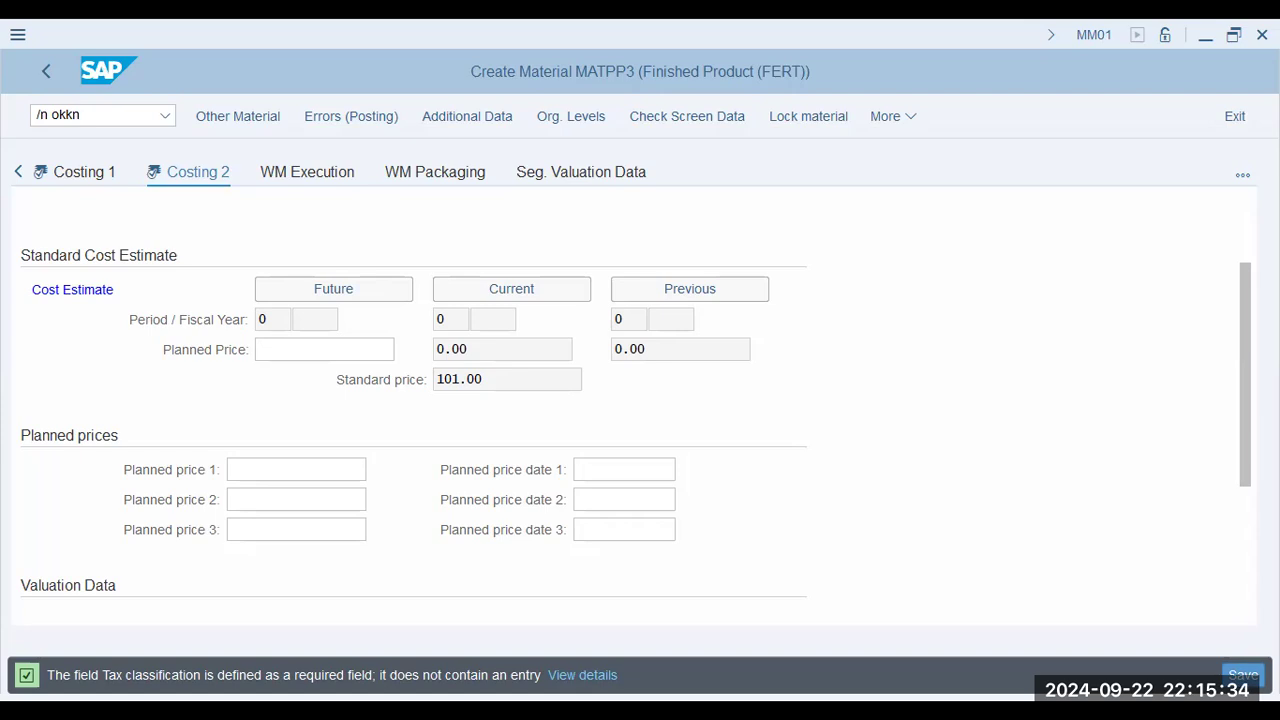
{"action": "left_click", "coordinate": [100, 117]}
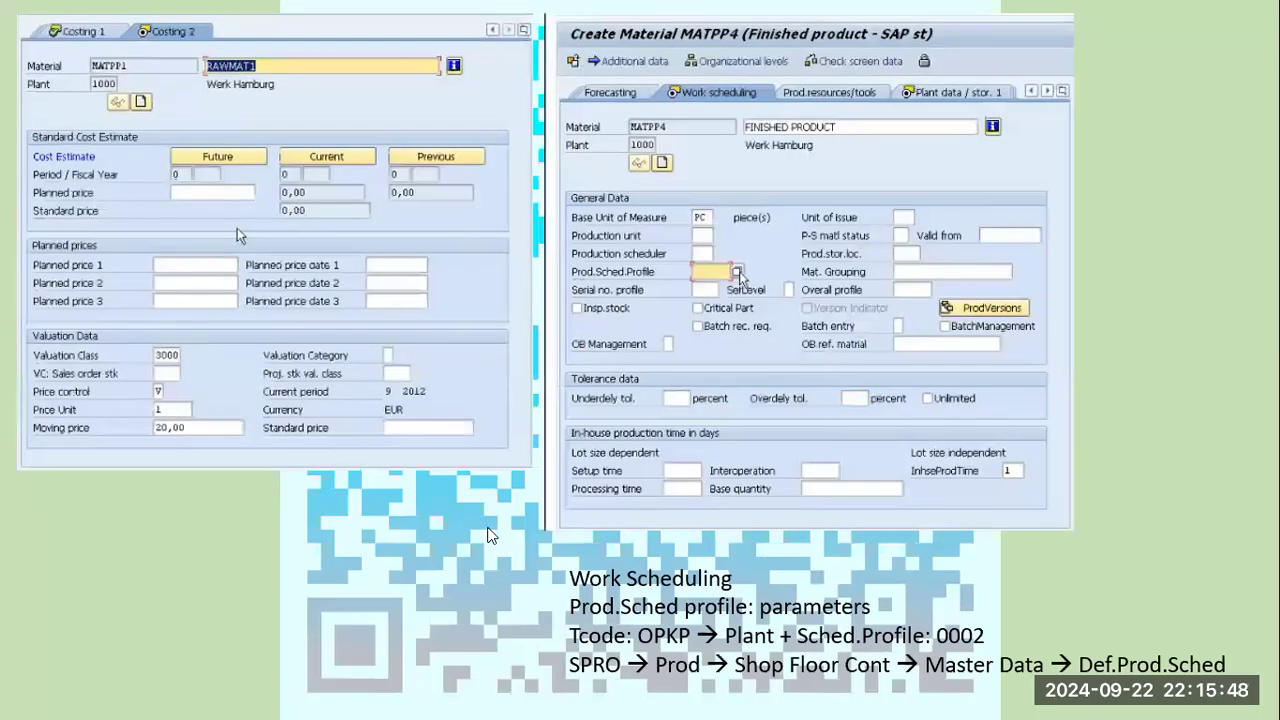
Return to the slide show and go through the remaining slides on work scheduling and the material master transactions.
{"action": "left_click", "coordinate": [861, 606]}
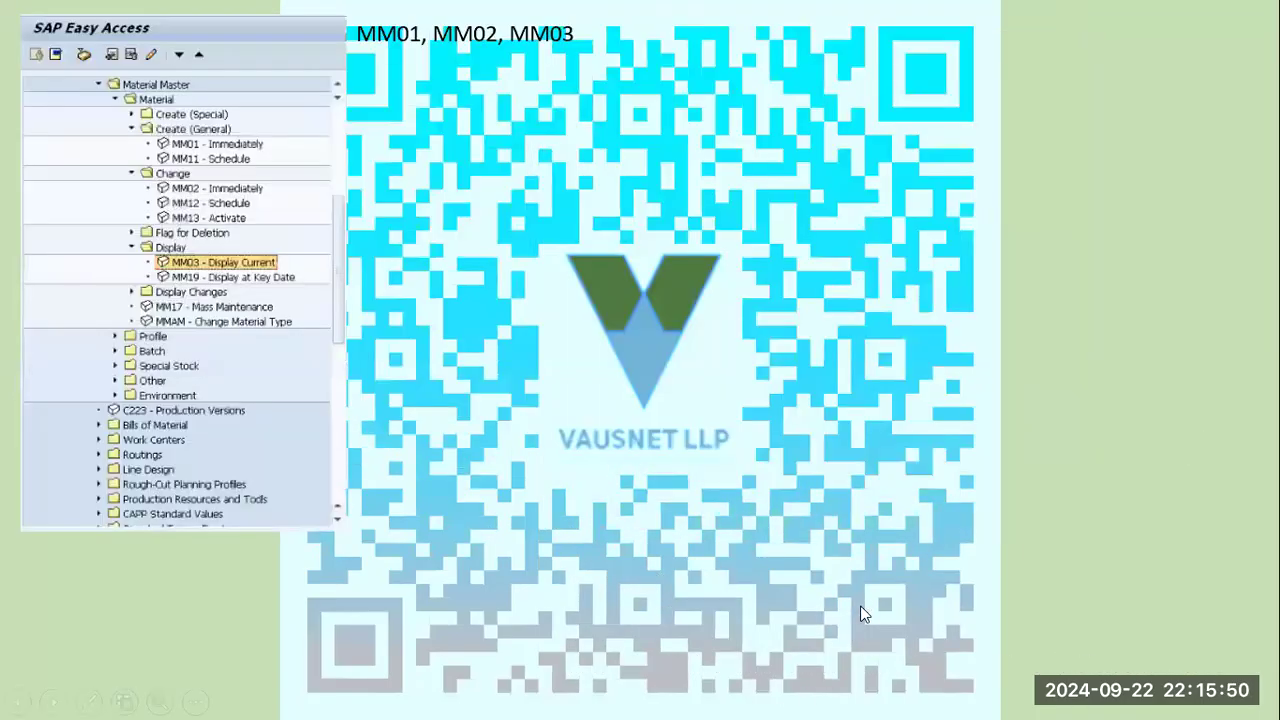
{"action": "left_click", "coordinate": [861, 606]}
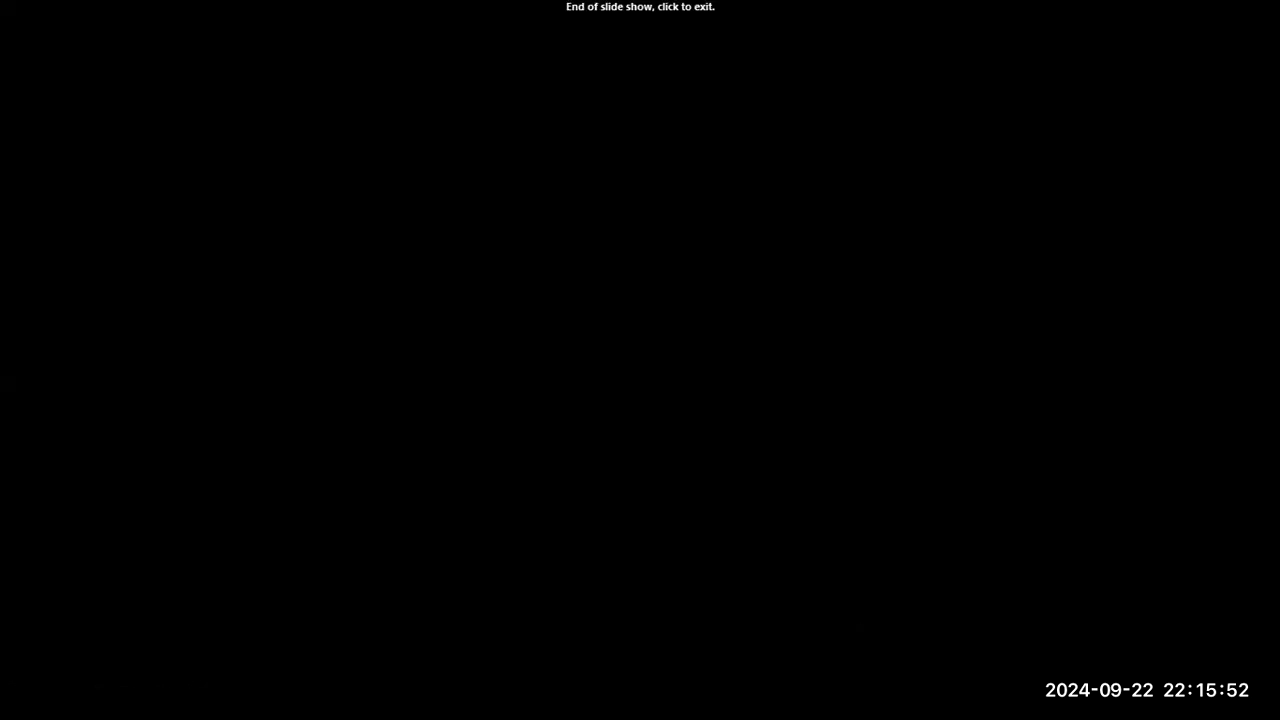